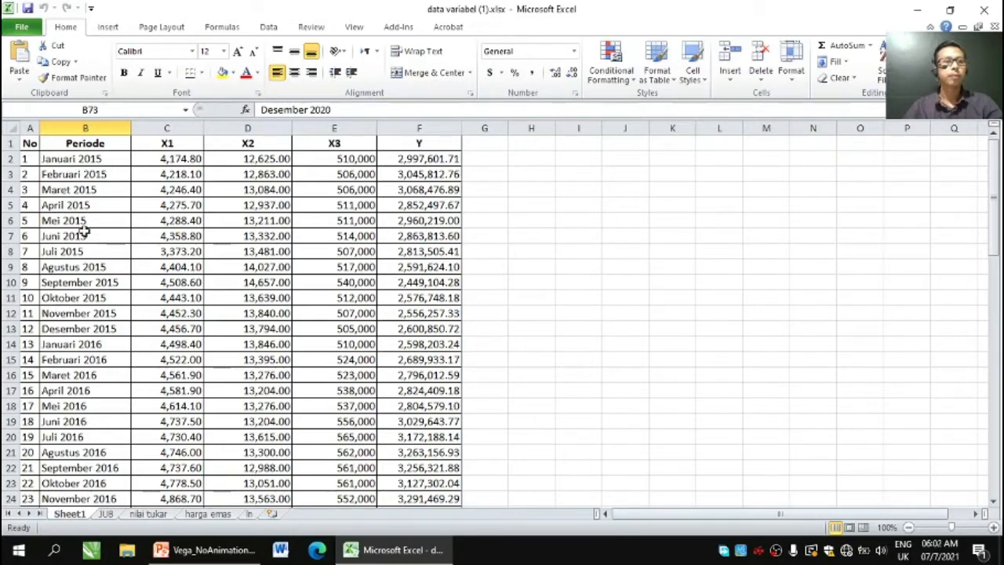
# Step: Review the data on Sheet1, checking the Periode column from Januari 2015 through Desember 2020 alongside X1, X2, X3 and Y
pyautogui.click(81, 159)
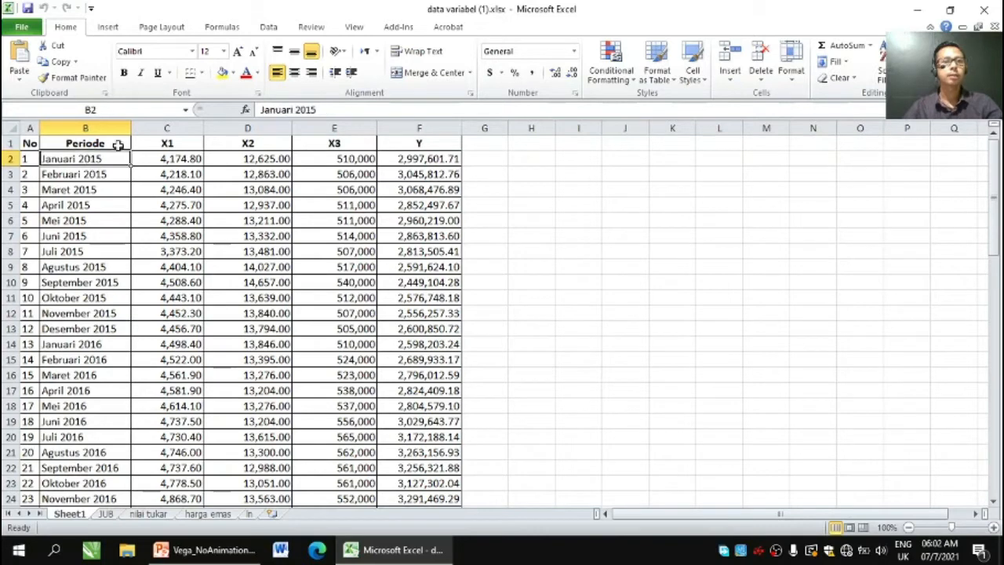
pyautogui.moveTo(996, 162); pyautogui.dragTo(993, 524)
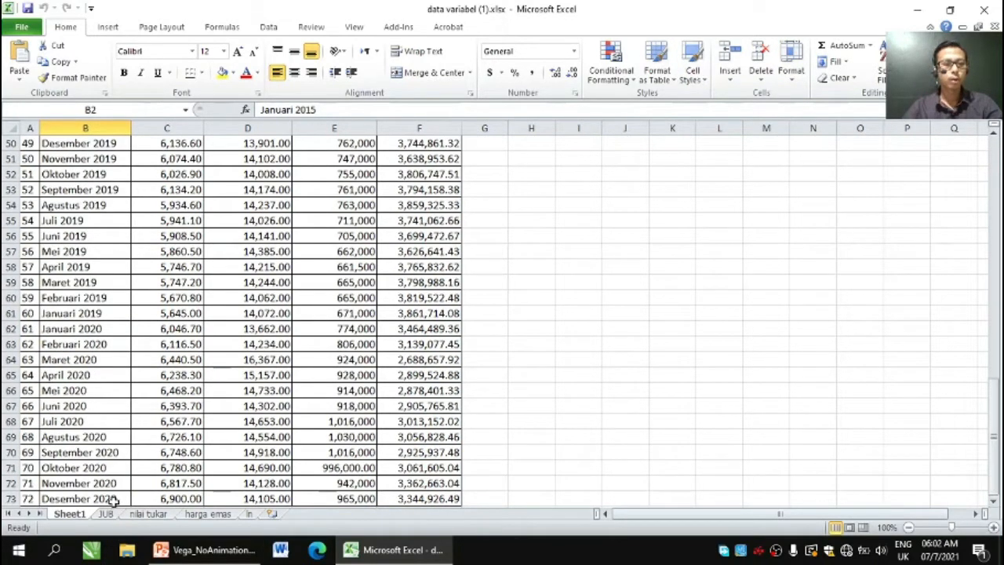
pyautogui.moveTo(994, 406); pyautogui.dragTo(993, 165)
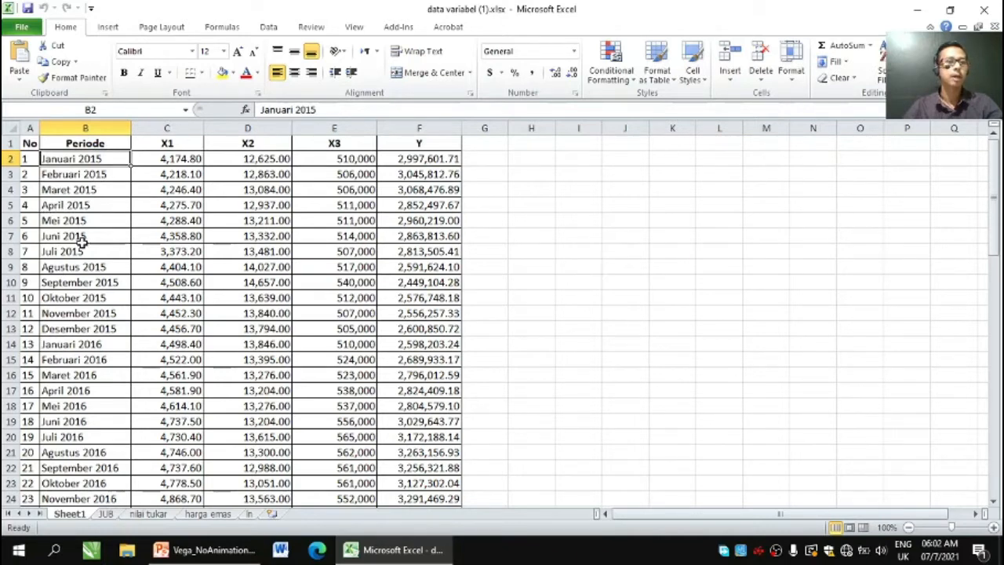
pyautogui.moveTo(994, 235); pyautogui.dragTo(991, 392)
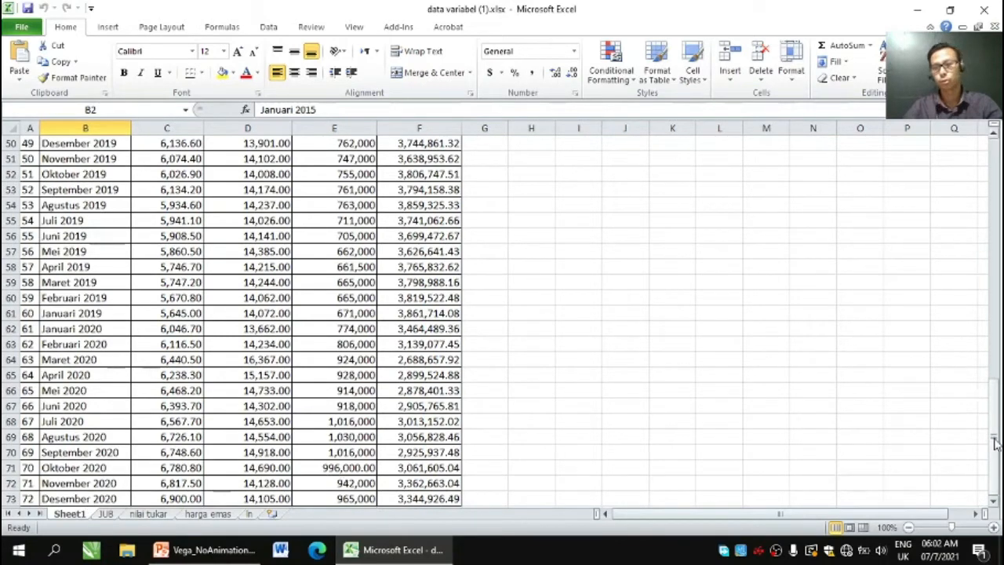
pyautogui.moveTo(994, 444); pyautogui.dragTo(992, 196)
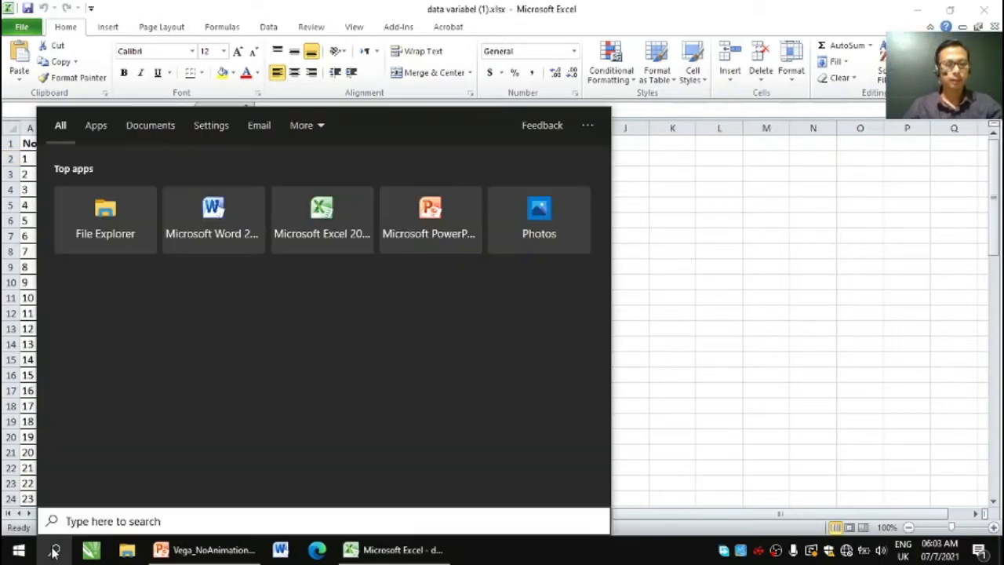
# Step: Search the computer for EViews 10 (x64) and launch it
pyautogui.click(54, 550)
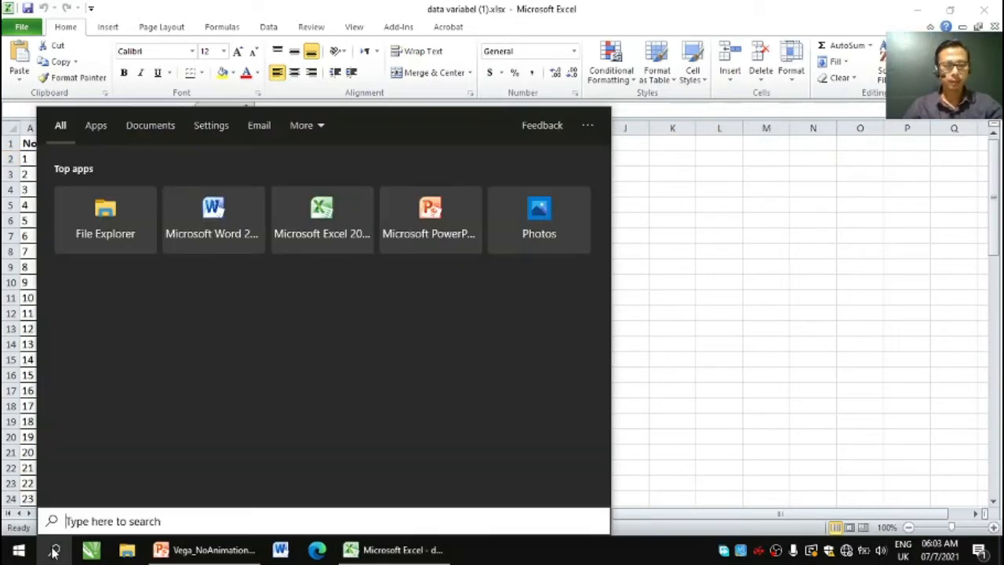
pyautogui.write('EV')
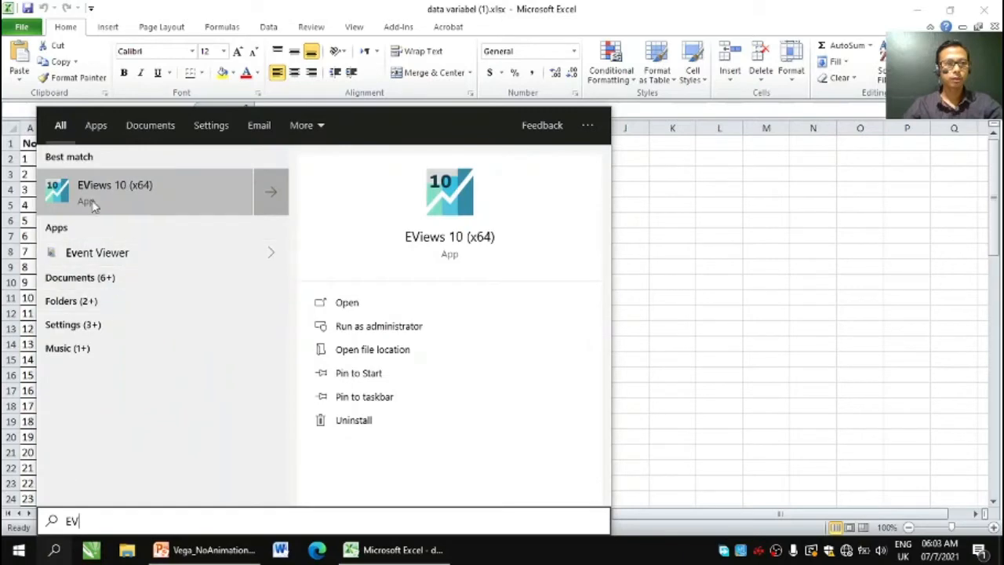
pyautogui.click(92, 188)
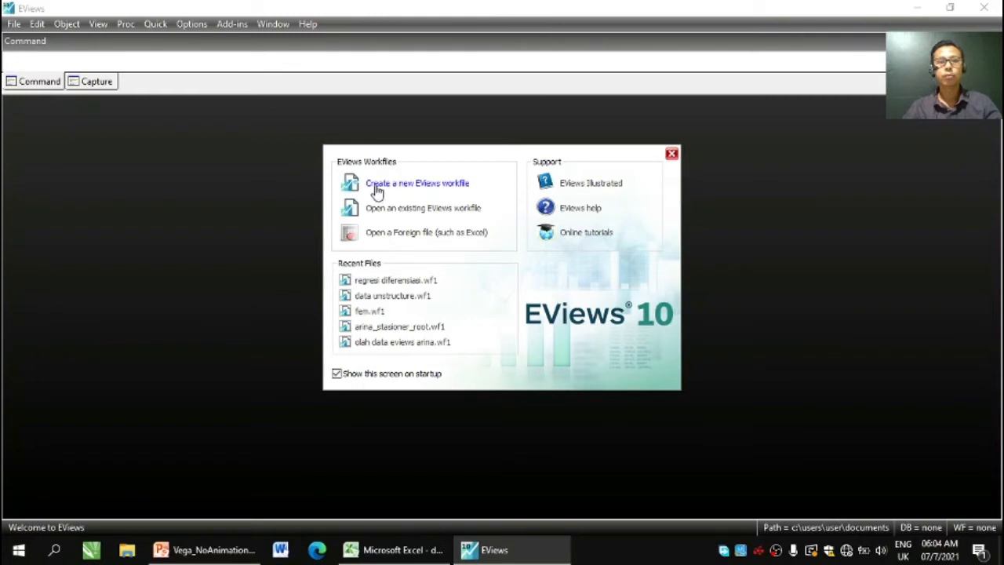
# Step: Start a new EViews workfile with the Dated - regular frequency structure and Monthly frequency
pyautogui.click(377, 185)
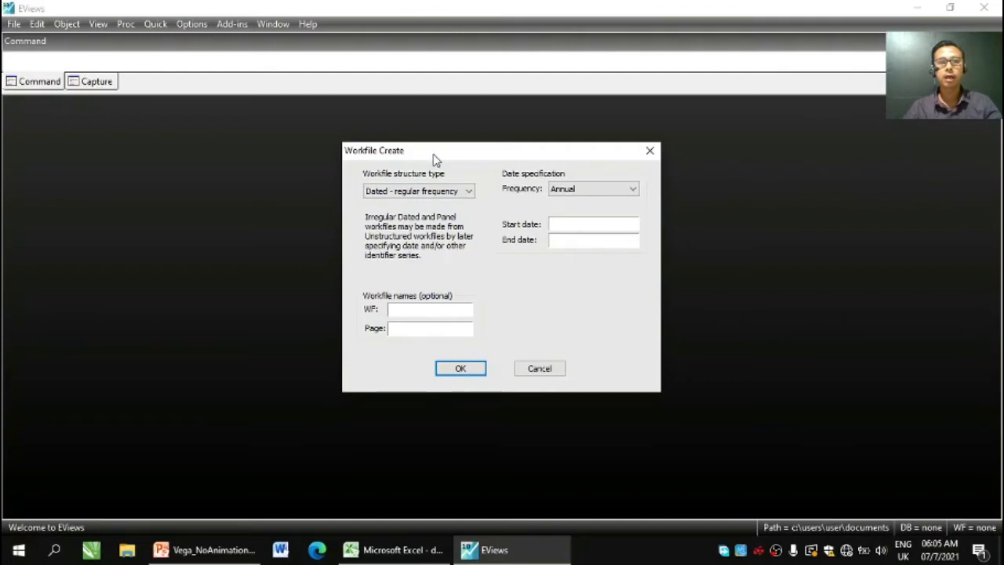
pyautogui.click(469, 199)
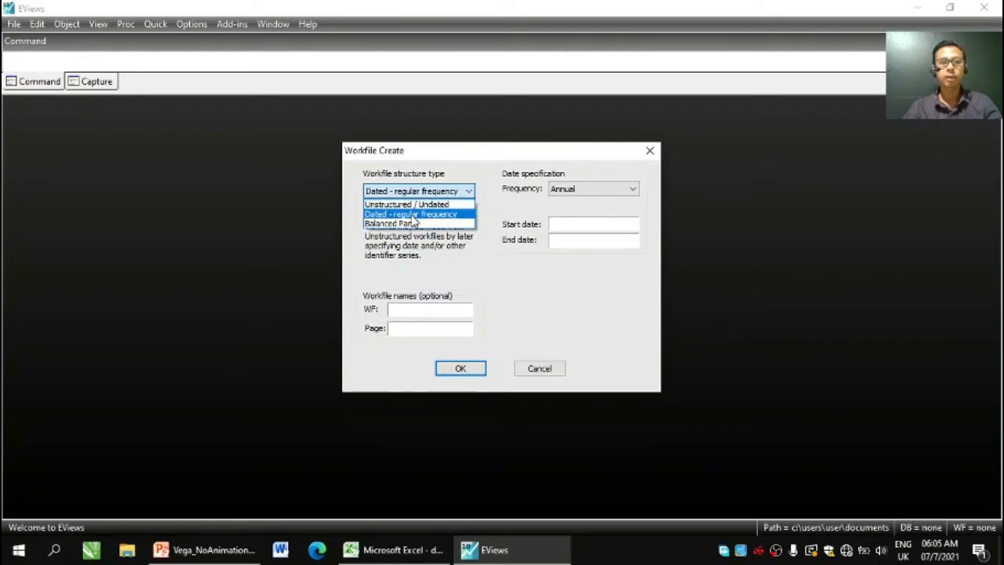
pyautogui.click(413, 216)
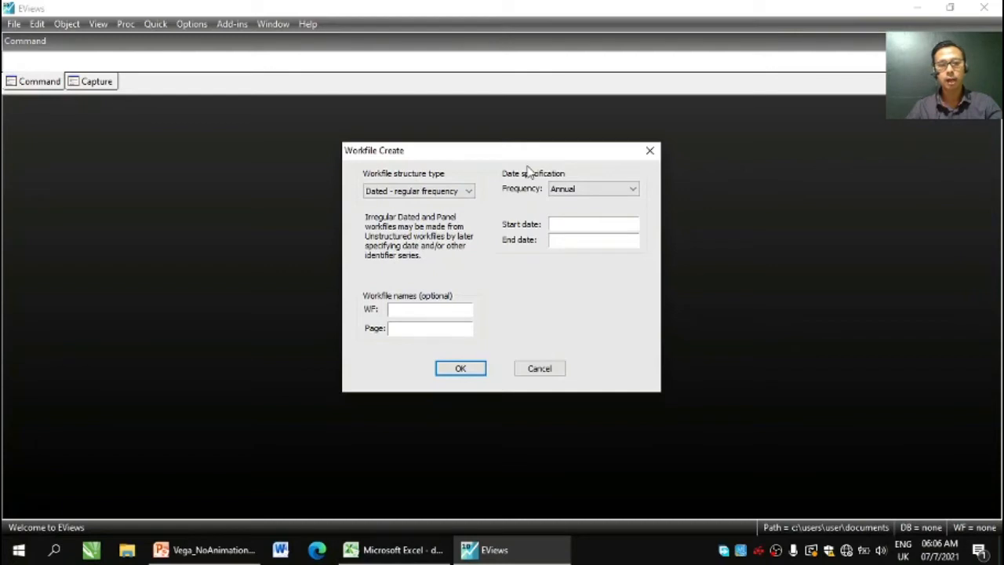
pyautogui.click(633, 190)
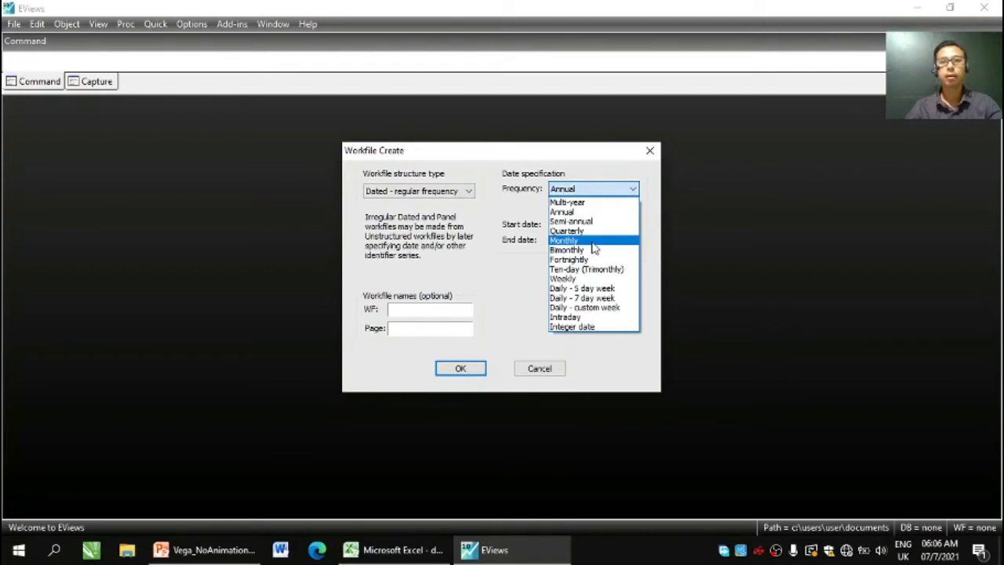
pyautogui.click(565, 240)
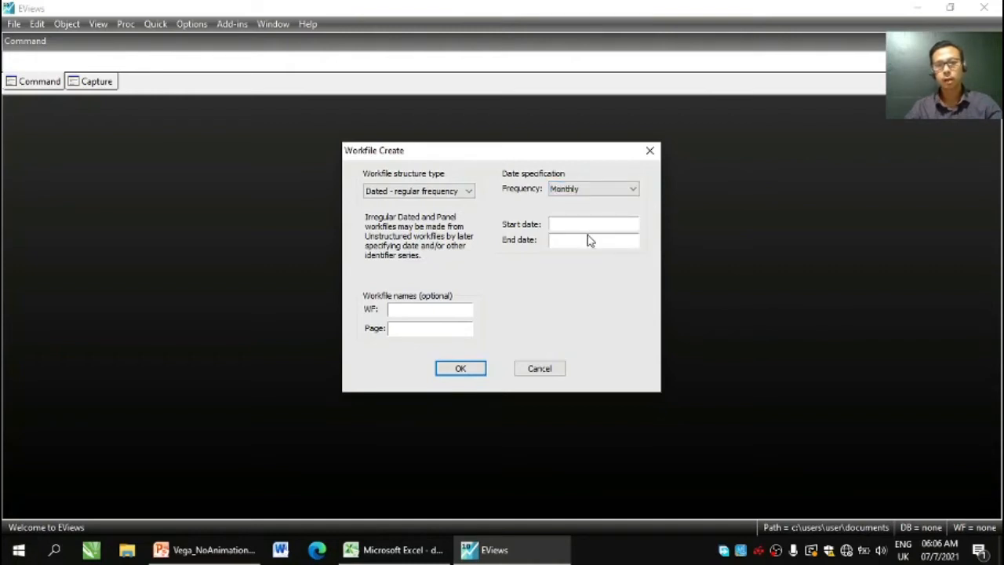
# Step: Set the new workfile's start date to 2015 and its end date to 2020
pyautogui.click(584, 227)
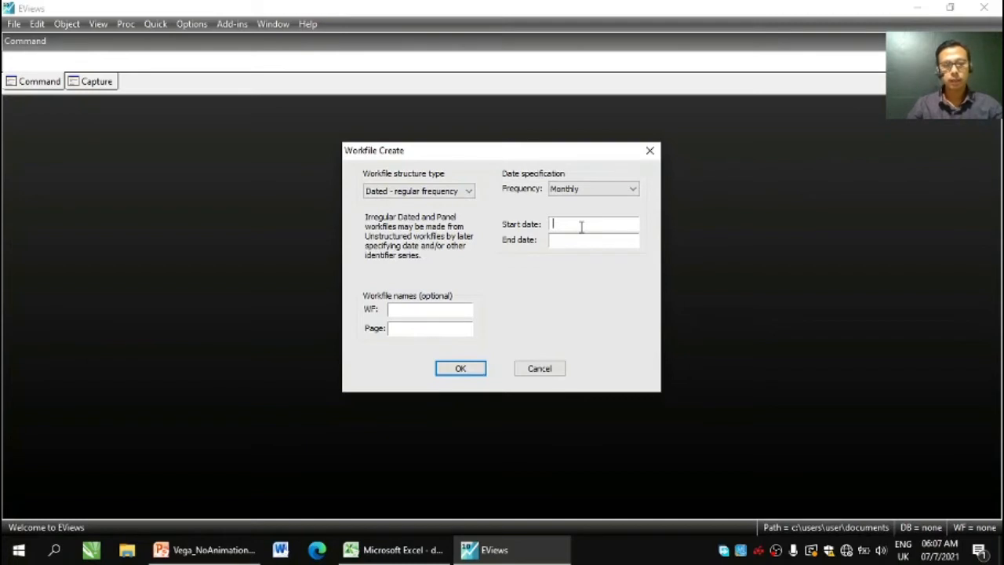
pyautogui.write('2015')
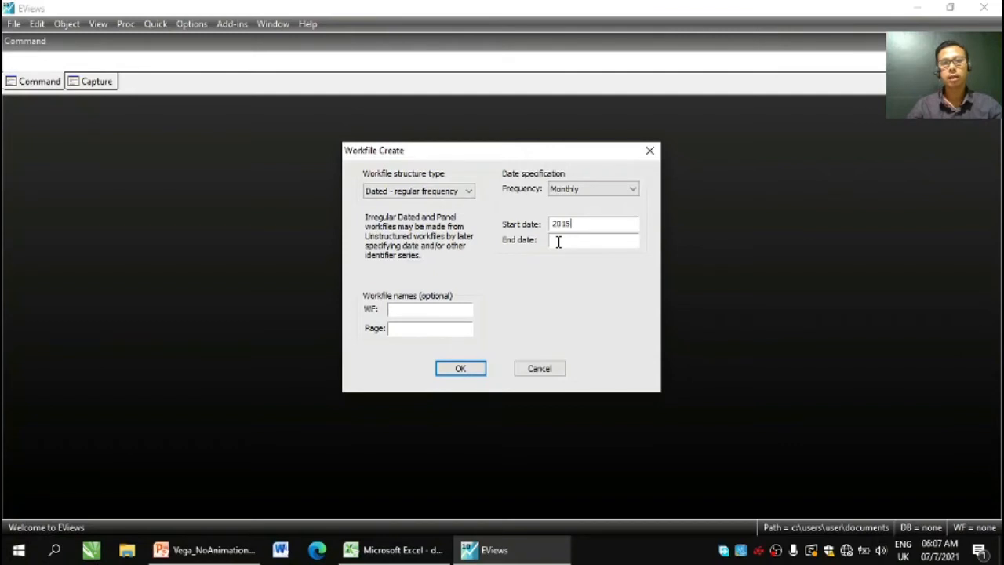
pyautogui.click(558, 242)
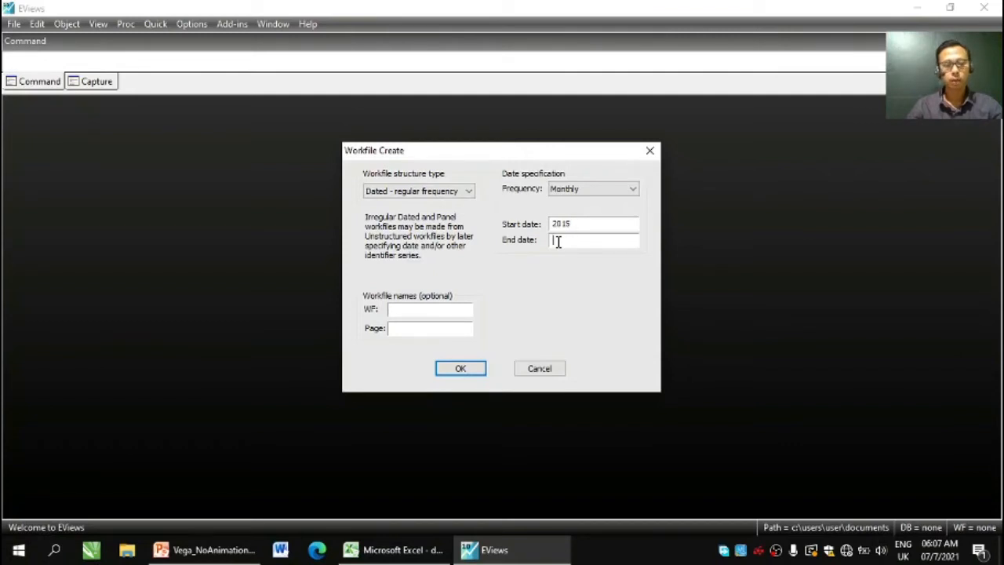
pyautogui.write('2020')
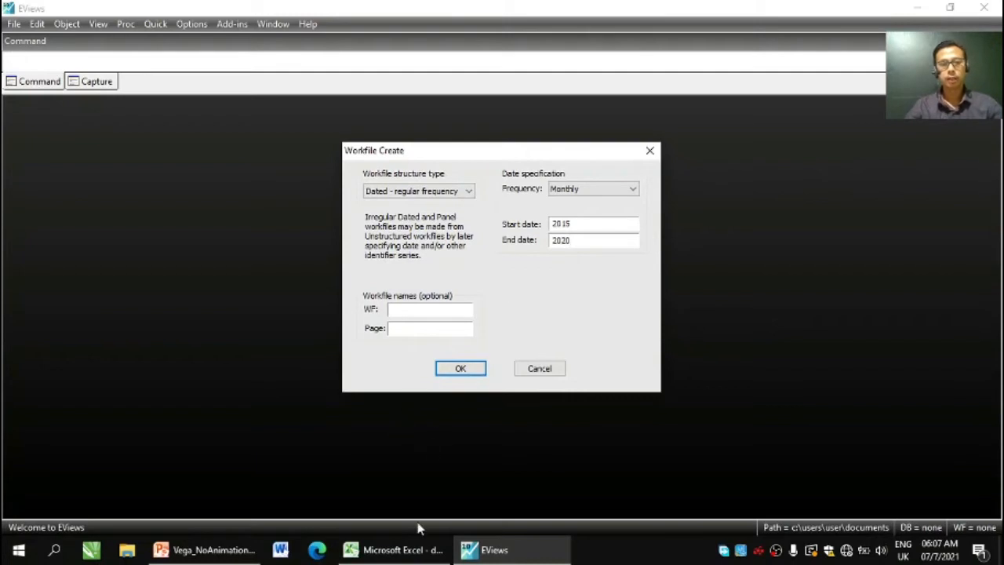
# Step: Switch to the Excel workbook to check the first and last periods of the data, and return to EViews
pyautogui.click(396, 549)
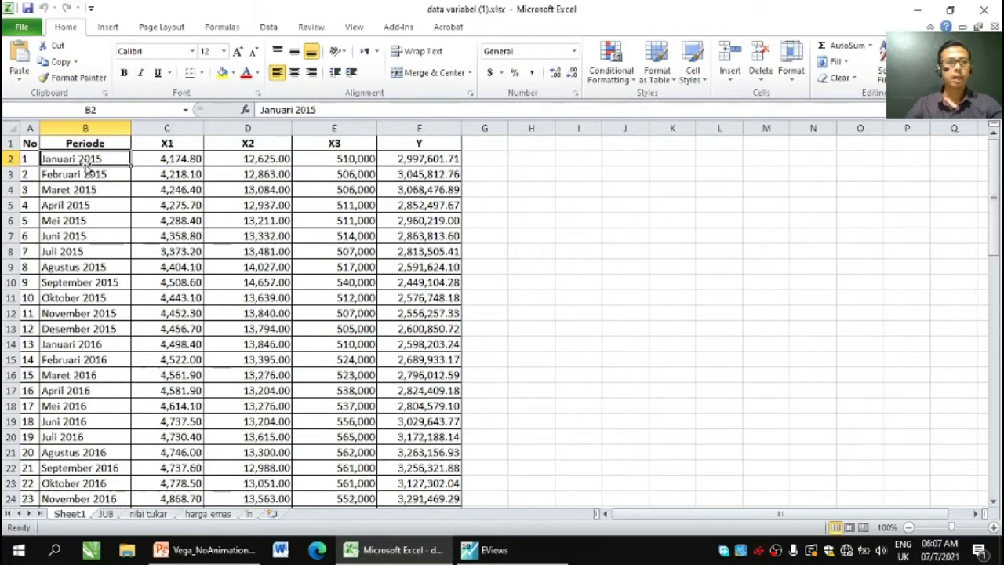
pyautogui.moveTo(992, 202); pyautogui.dragTo(967, 459)
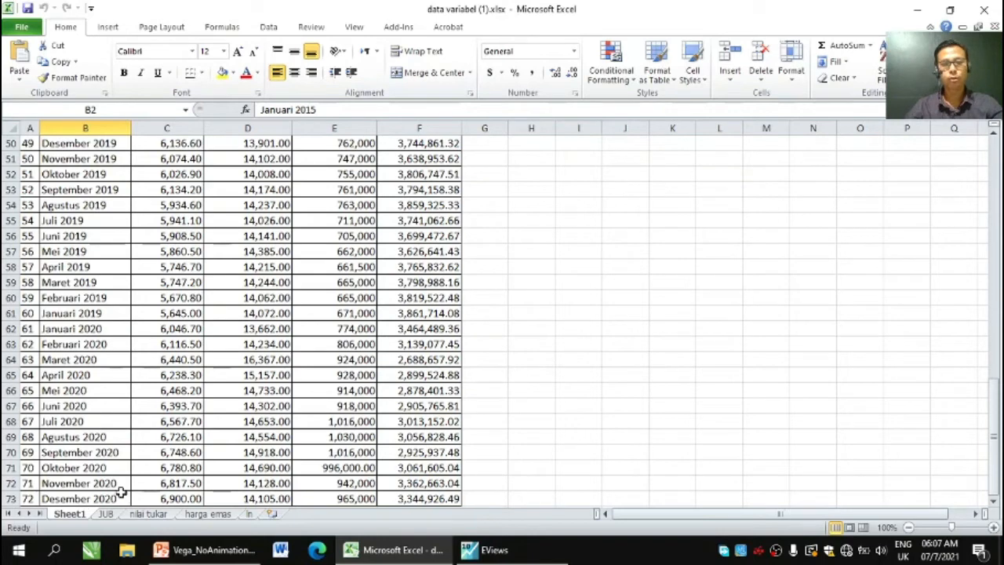
pyautogui.click(486, 549)
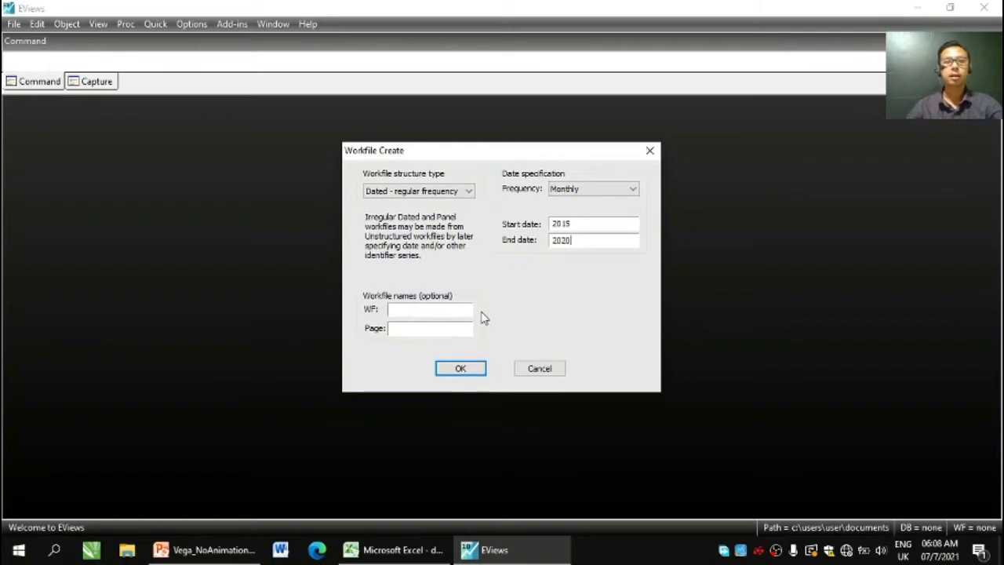
# Step: Create the workfile with these settings and open an empty data group with the DATA command
pyautogui.click(459, 369)
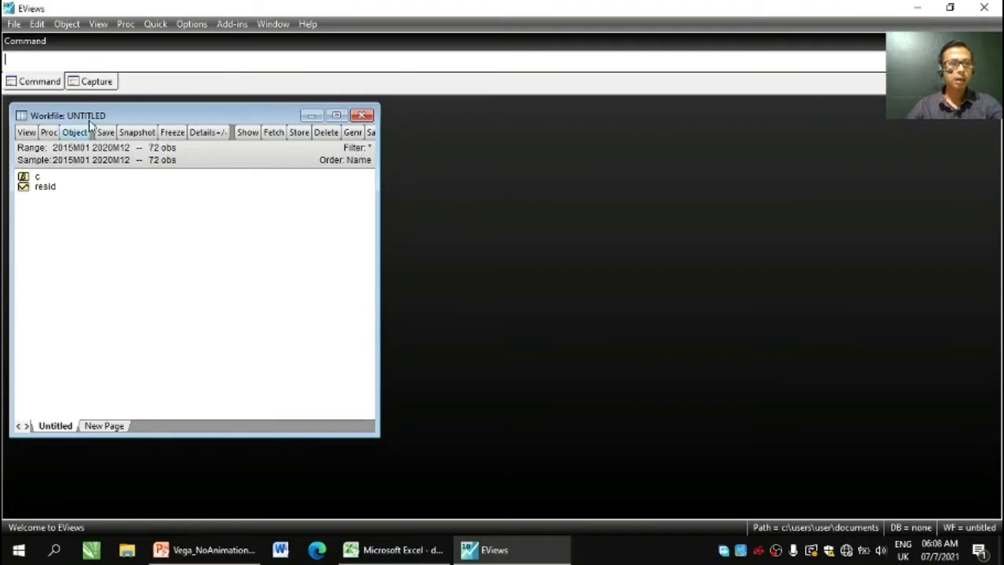
pyautogui.moveTo(87, 118); pyautogui.dragTo(479, 141)
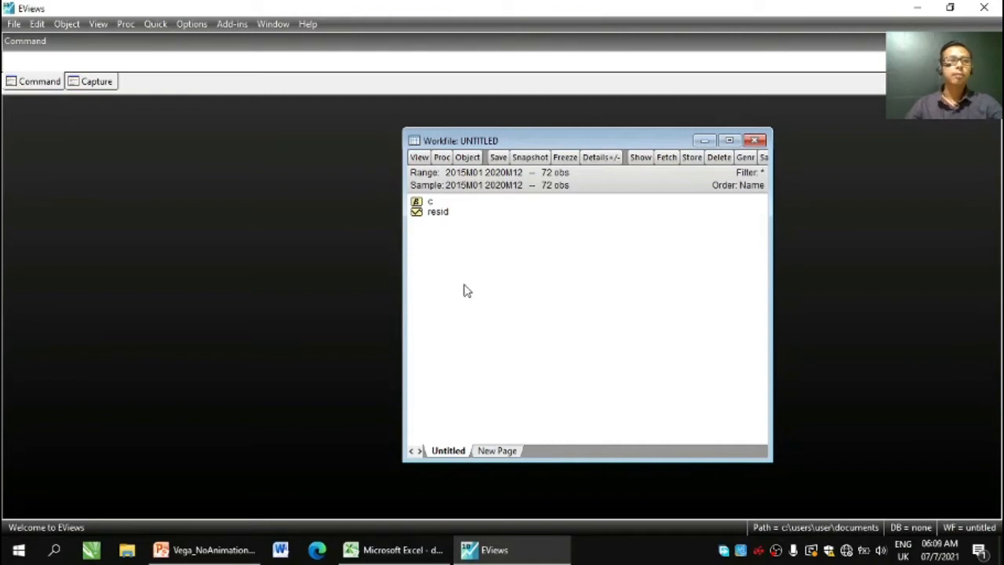
pyautogui.click(77, 60)
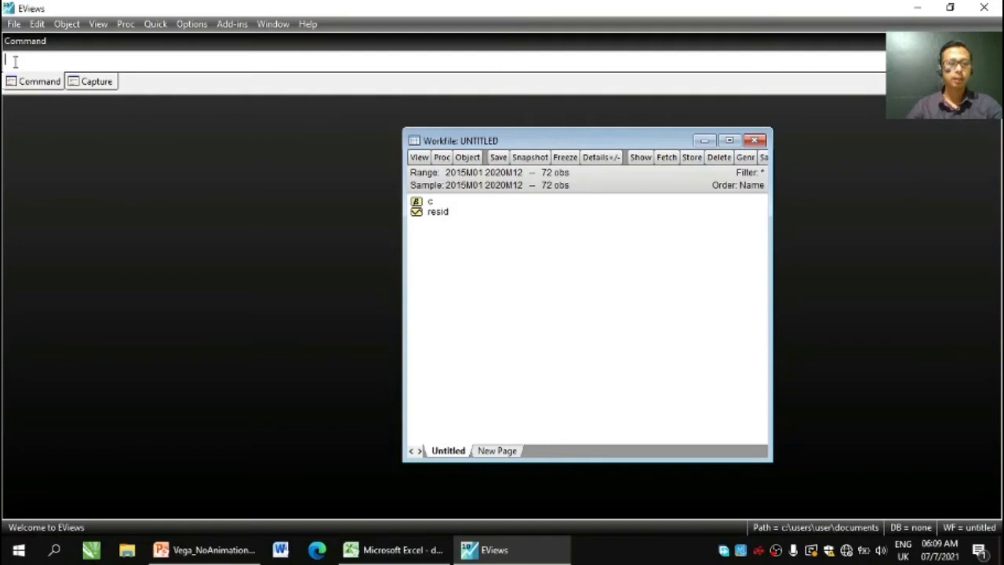
pyautogui.write('DATA')
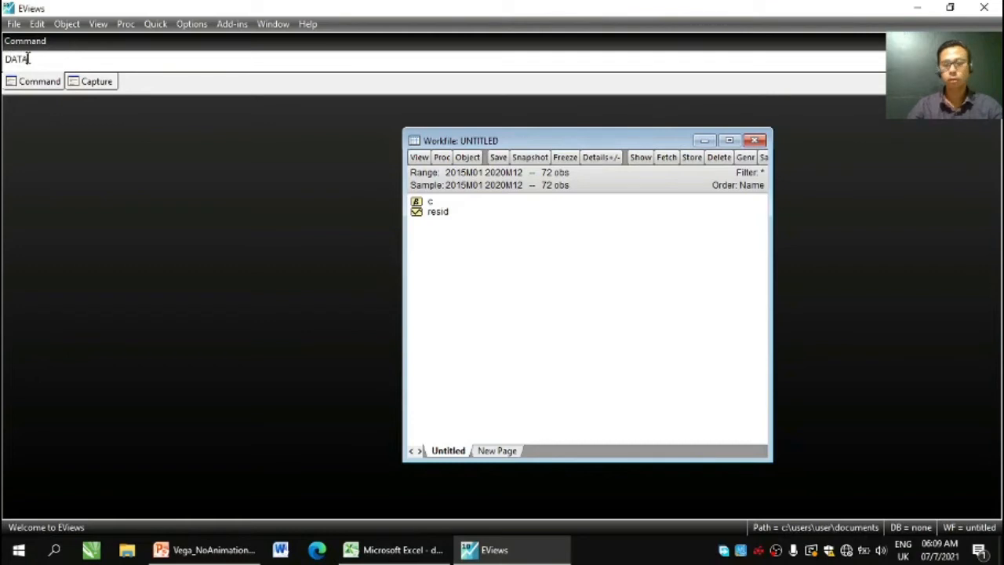
pyautogui.press('Return')
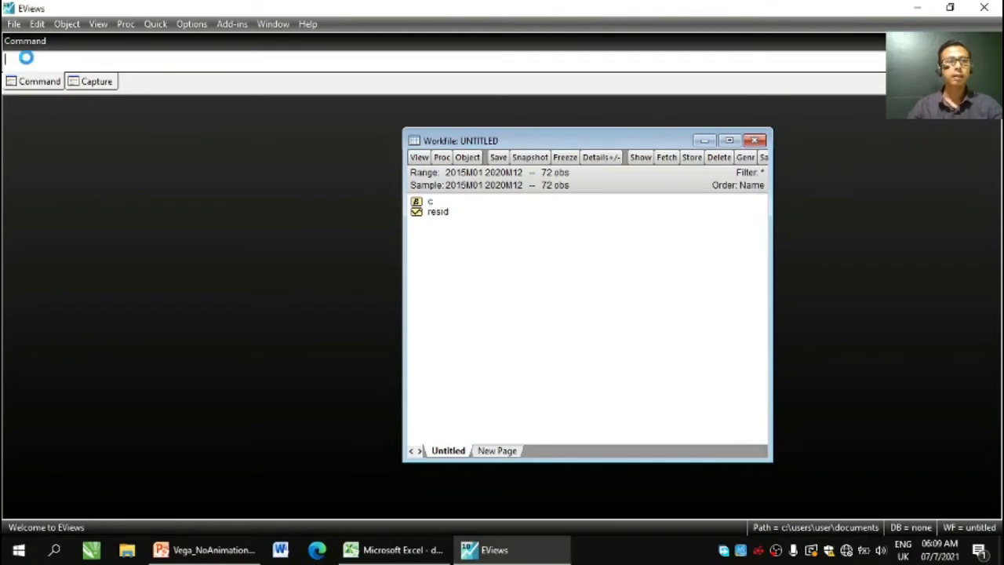
# Step: Arrange the workfile and empty group windows side by side and show the series name row above 2015M01
pyautogui.moveTo(291, 137); pyautogui.dragTo(827, 123)
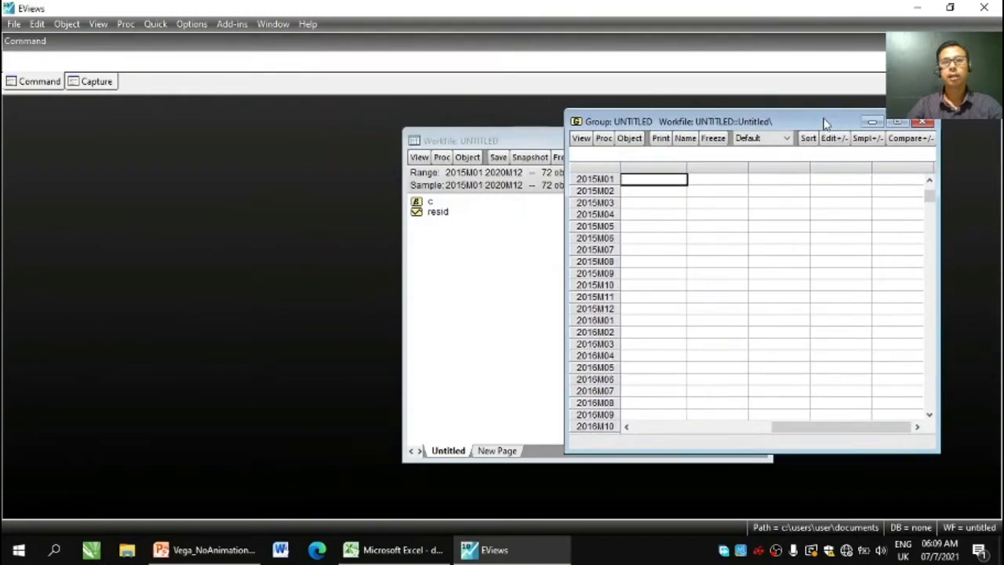
pyautogui.moveTo(489, 141); pyautogui.dragTo(168, 134)
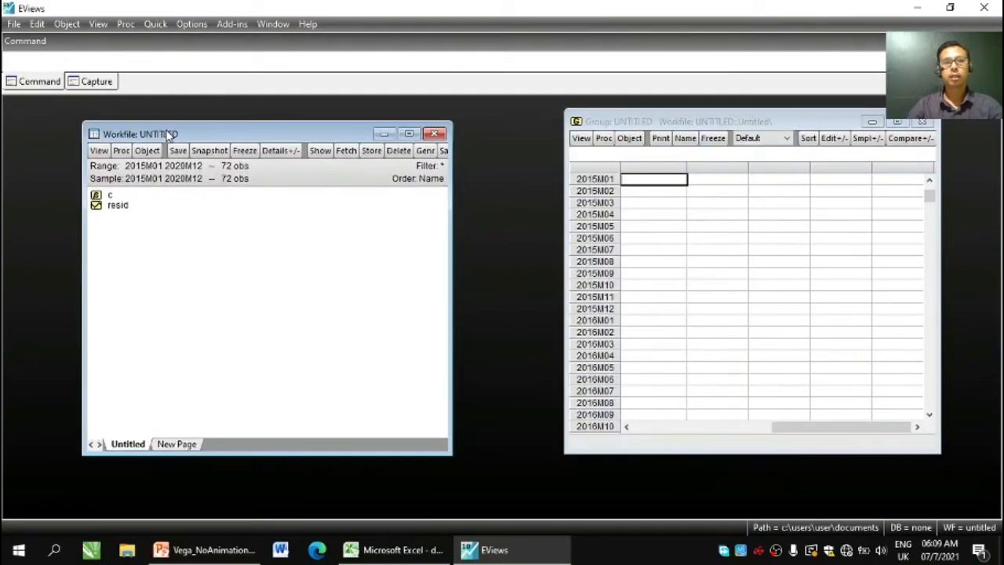
pyautogui.moveTo(694, 124); pyautogui.dragTo(637, 126)
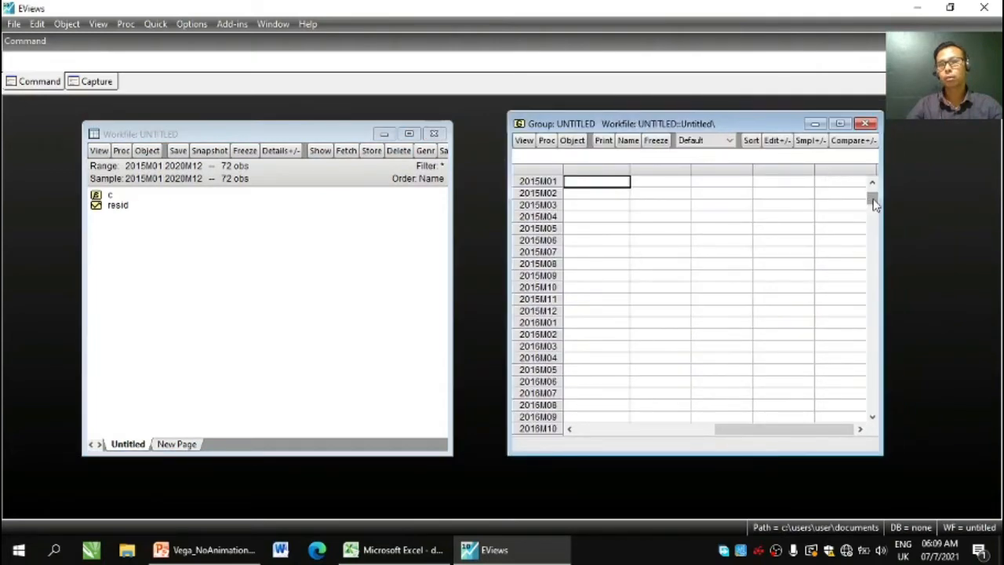
pyautogui.moveTo(874, 204); pyautogui.dragTo(871, 183)
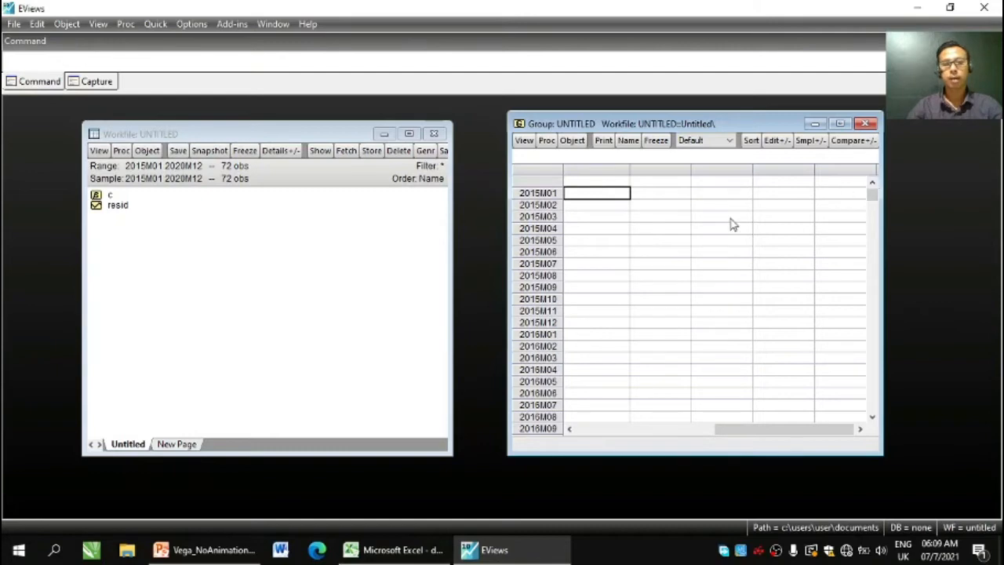
# Step: Switch to Excel and select the data range B1:F73 on Sheet1, from the Periode header through the Y column's Desember 2020 row
pyautogui.click(387, 553)
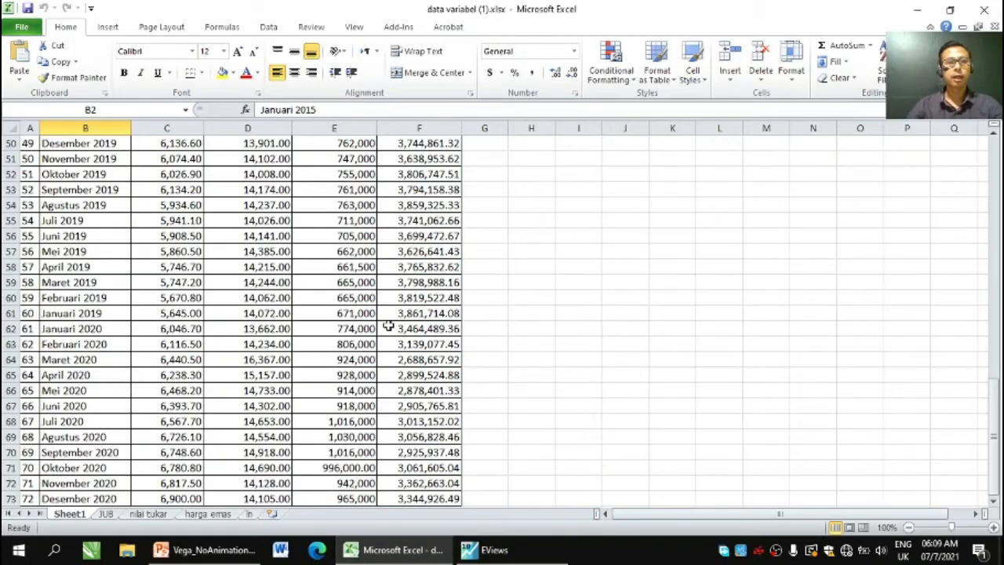
pyautogui.click(324, 287)
pyautogui.press('pageup')
pyautogui.press('pageup')
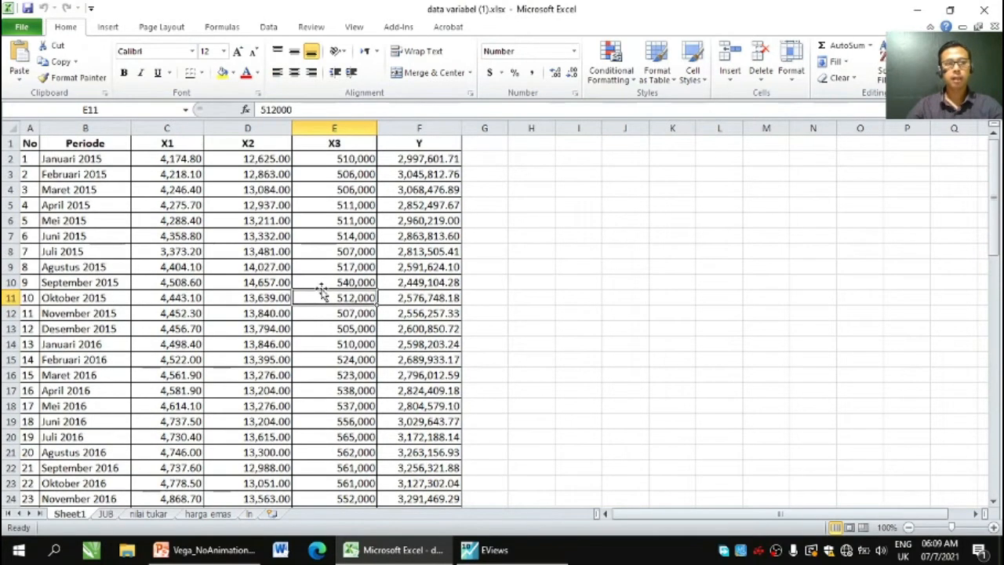
pyautogui.click(90, 143)
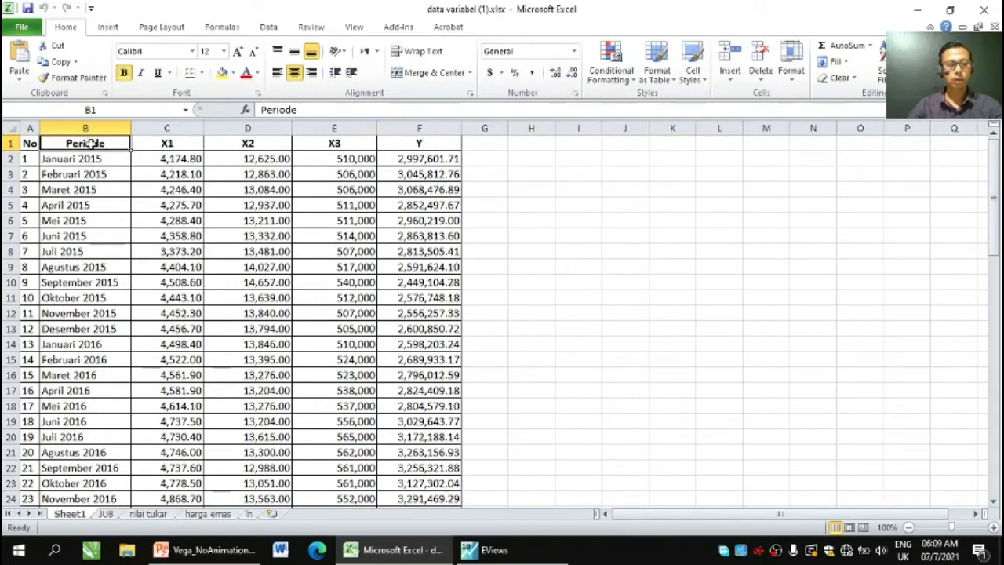
pyautogui.moveTo(129, 146); pyautogui.dragTo(141, 146)
pyautogui.hotkey('shift', 'Right')
pyautogui.hotkey('shift', 'Right')
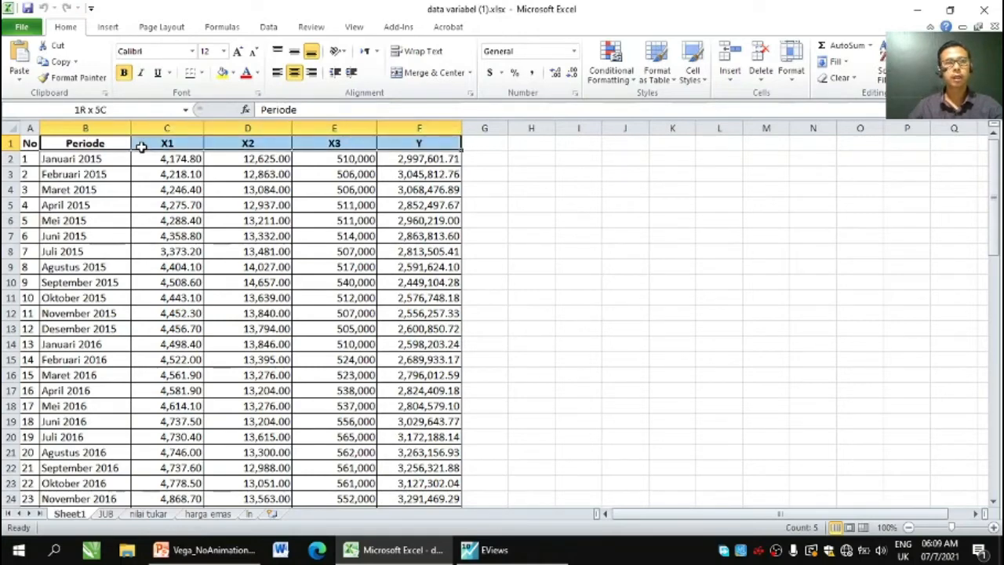
pyautogui.hotkey('shift', 'Down')
pyautogui.hotkey('shift', 'Down')
pyautogui.hotkey('shift', 'Down')
pyautogui.hotkey('shift', 'Down')
pyautogui.hotkey('shift', 'Down')
pyautogui.hotkey('shift', 'Down')
pyautogui.hotkey('shift', 'Down')
pyautogui.hotkey('shift', 'Down')
pyautogui.hotkey('shift', 'Down')
pyautogui.hotkey('shift', 'Down')
pyautogui.hotkey('shift', 'Down')
pyautogui.hotkey('shift', 'Down')
pyautogui.hotkey('shift', 'Down')
pyautogui.hotkey('shift', 'Down')
pyautogui.hotkey('shift', 'Down')
pyautogui.hotkey('shift', 'Down')
pyautogui.hotkey('shift', 'Down')
pyautogui.hotkey('shift', 'Down')
pyautogui.hotkey('shift', 'Down')
pyautogui.hotkey('shift', 'Down')
pyautogui.hotkey('shift', 'Down')
pyautogui.hotkey('shift', 'Down')
pyautogui.hotkey('shift', 'Down')
pyautogui.hotkey('shift', 'Down')
pyautogui.hotkey('shift', 'Down')
pyautogui.hotkey('shift', 'Down')
pyautogui.hotkey('shift', 'Down')
pyautogui.hotkey('shift', 'Down')
pyautogui.hotkey('shift', 'Down')
pyautogui.hotkey('shift', 'Down')
pyautogui.hotkey('shift', 'Down')
pyautogui.hotkey('shift', 'Down')
pyautogui.hotkey('shift', 'Down')
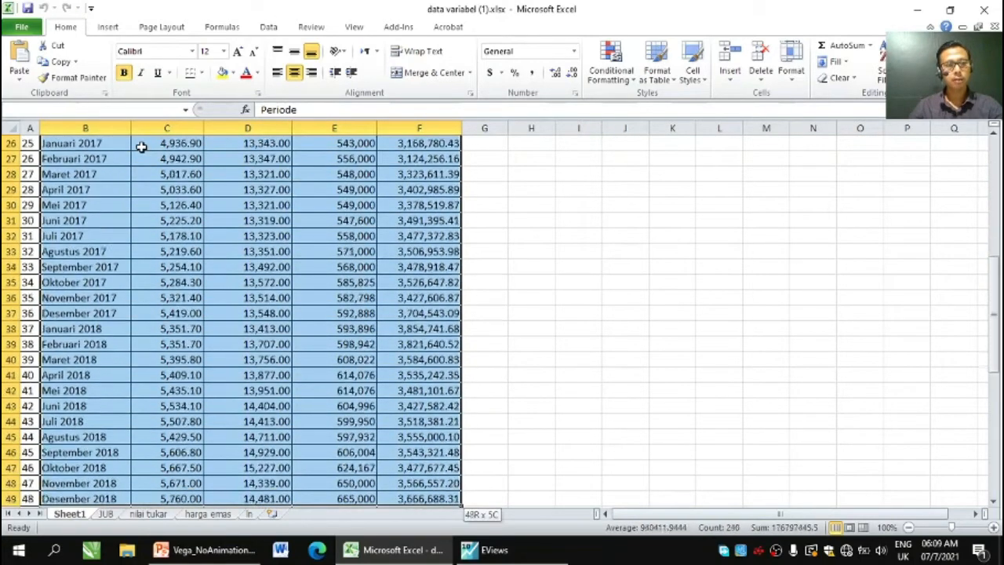
pyautogui.hotkey('shift', 'Down')
pyautogui.hotkey('shift', 'Down')
pyautogui.hotkey('shift', 'Down')
pyautogui.hotkey('shift', 'Up')
pyautogui.hotkey('shift', 'Up')
pyautogui.hotkey('shift', 'Up')
pyautogui.hotkey('shift', 'Up')
pyautogui.hotkey('shift', 'Up')
pyautogui.hotkey('shift', 'Up')
pyautogui.hotkey('shift', 'Up')
pyautogui.hotkey('shift', 'Up')
pyautogui.hotkey('shift', 'Up')
pyautogui.hotkey('shift', 'Up')
pyautogui.hotkey('shift', 'Up')
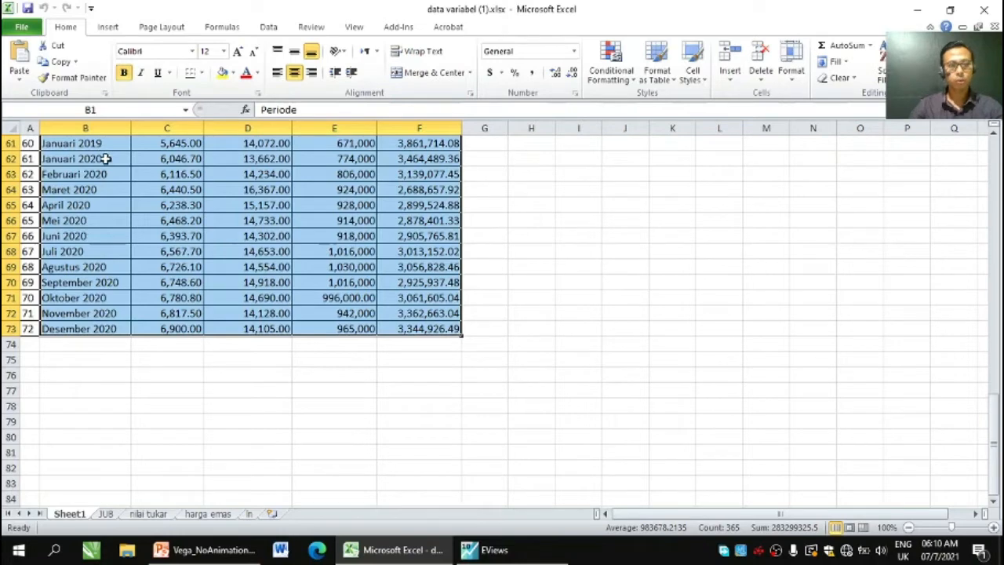
# Step: Copy the selected data range B1:F73, return to the start of the sheet, and switch back to EViews
pyautogui.rightClick(105, 159)
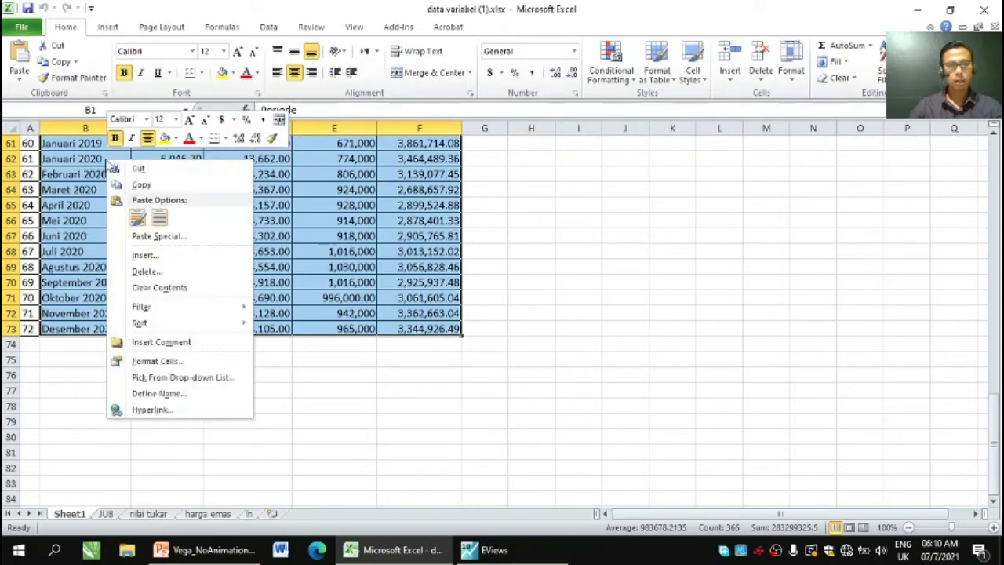
pyautogui.click(139, 184)
pyautogui.scroll(20, 134, 191)
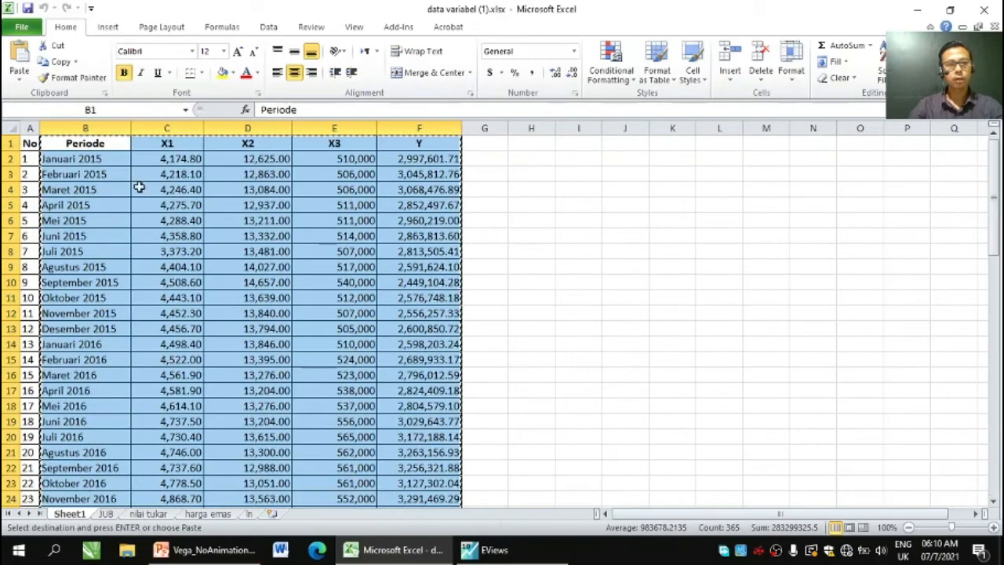
pyautogui.click(506, 553)
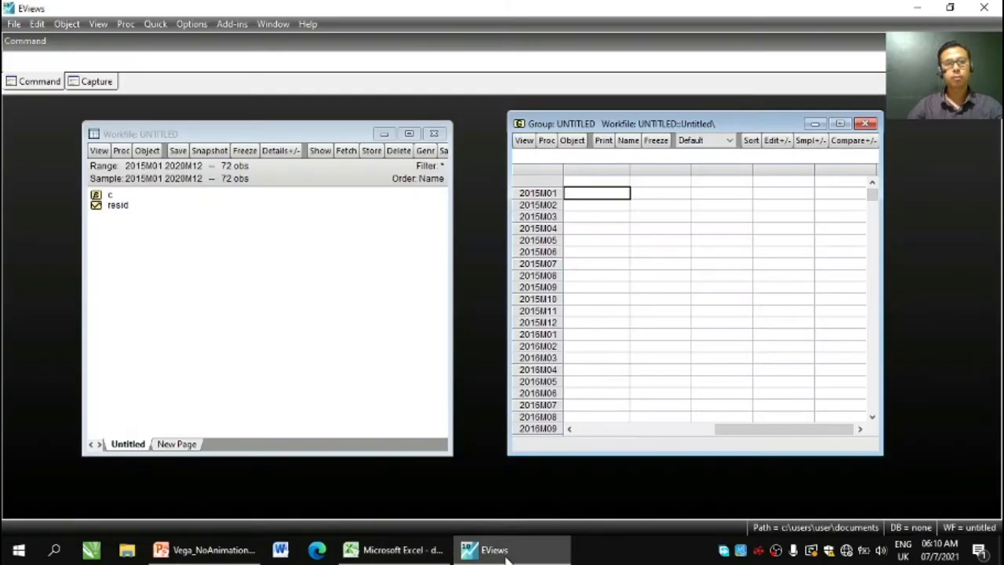
# Step: Paste the copied data into the group starting at the first series name cell, and enlarge the group window to show the full Y column
pyautogui.click(583, 182)
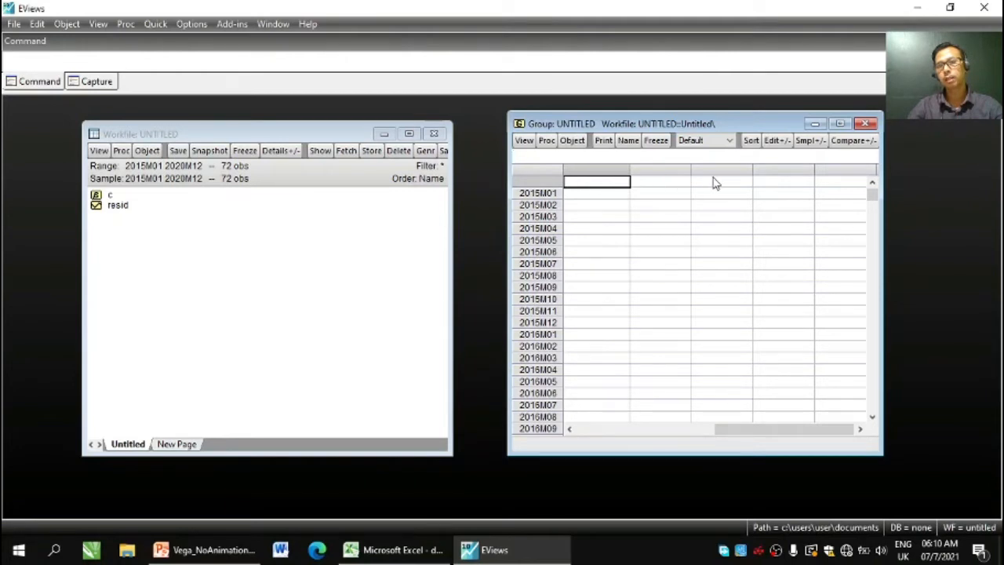
pyautogui.rightClick(588, 185)
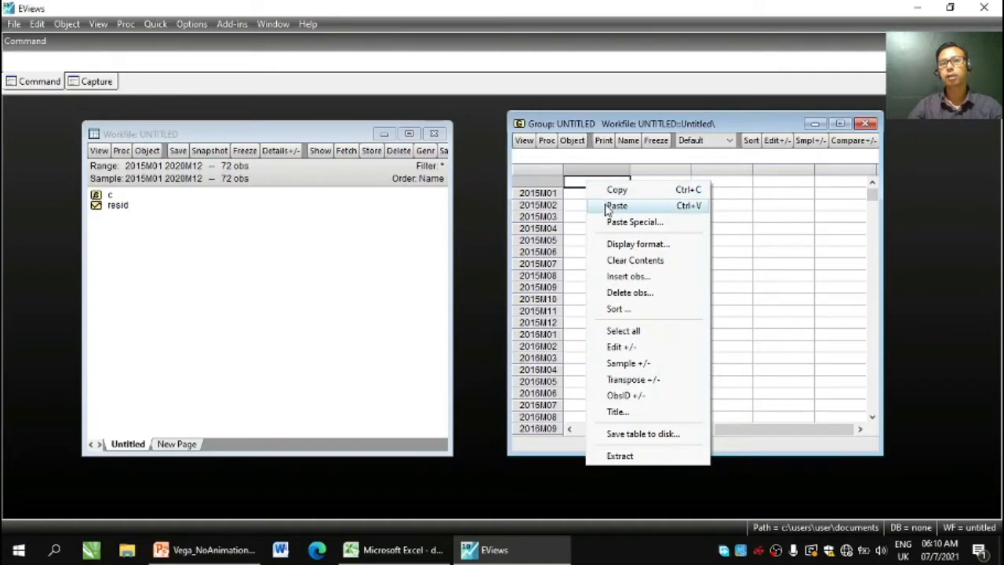
pyautogui.click(611, 205)
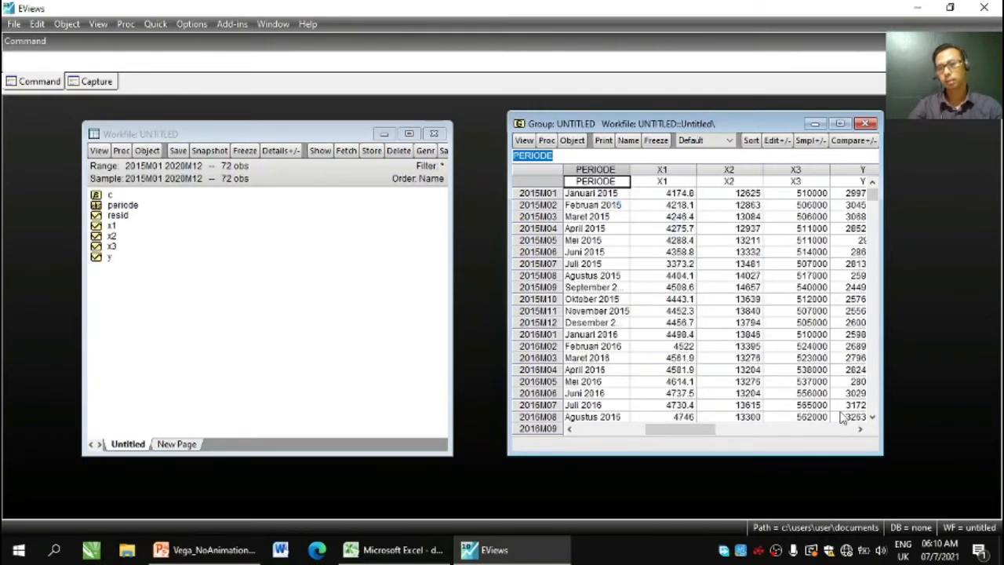
pyautogui.moveTo(874, 448); pyautogui.dragTo(923, 489)
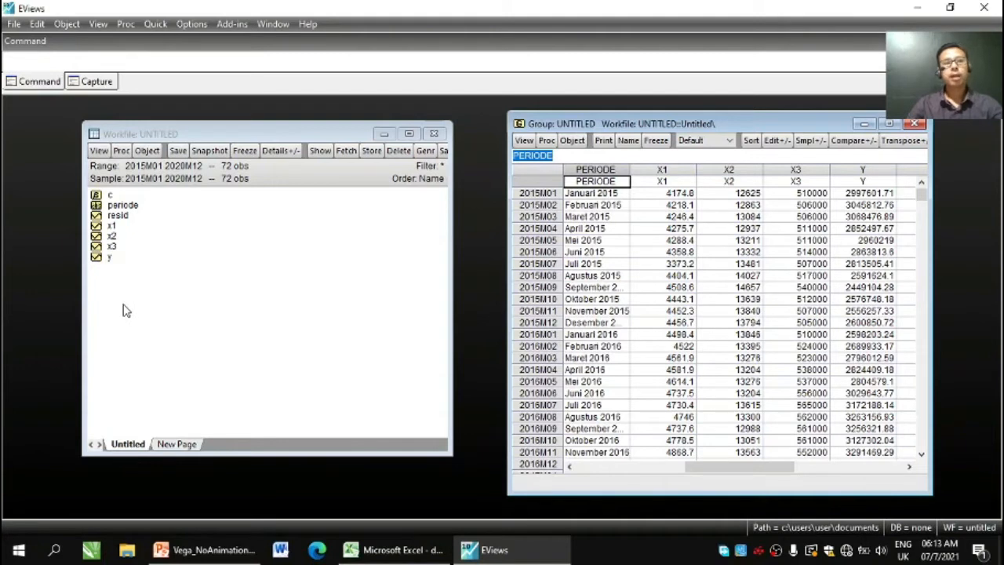
# Step: Display series Y as a basic Line & Symbol graph of the raw data, and close its window after viewing the plot
pyautogui.click(99, 261)
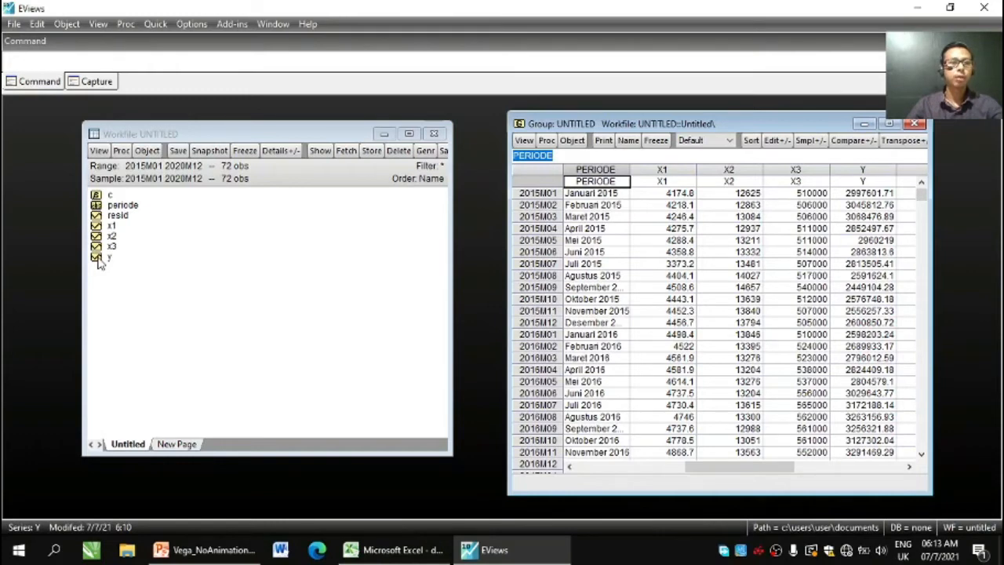
pyautogui.doubleClick(99, 261)
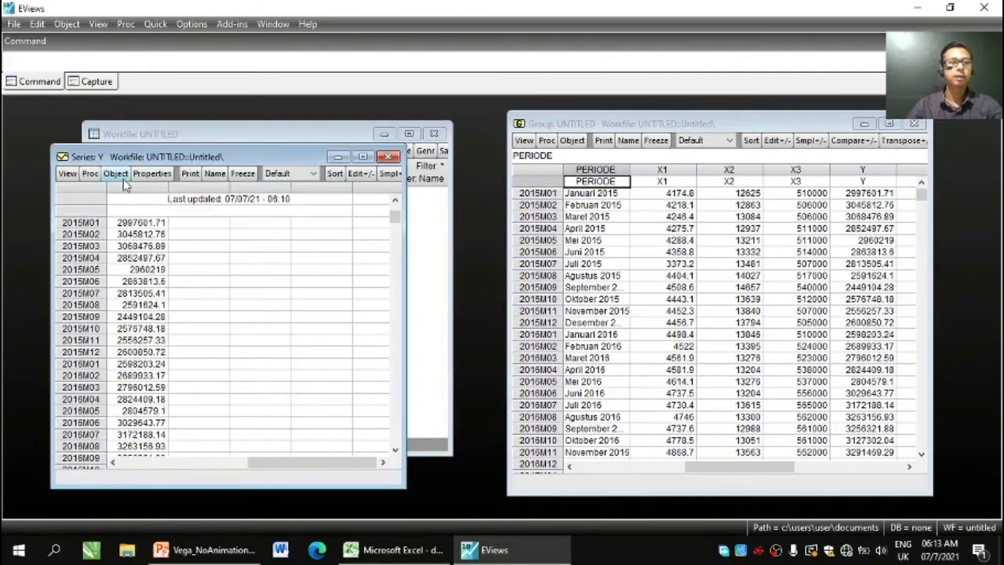
pyautogui.moveTo(123, 163); pyautogui.dragTo(266, 119)
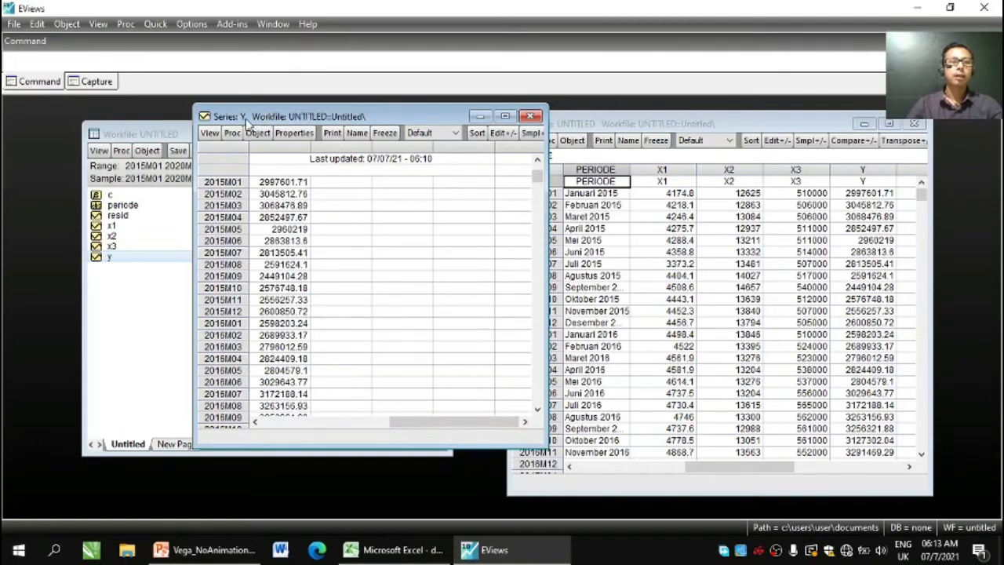
pyautogui.click(209, 133)
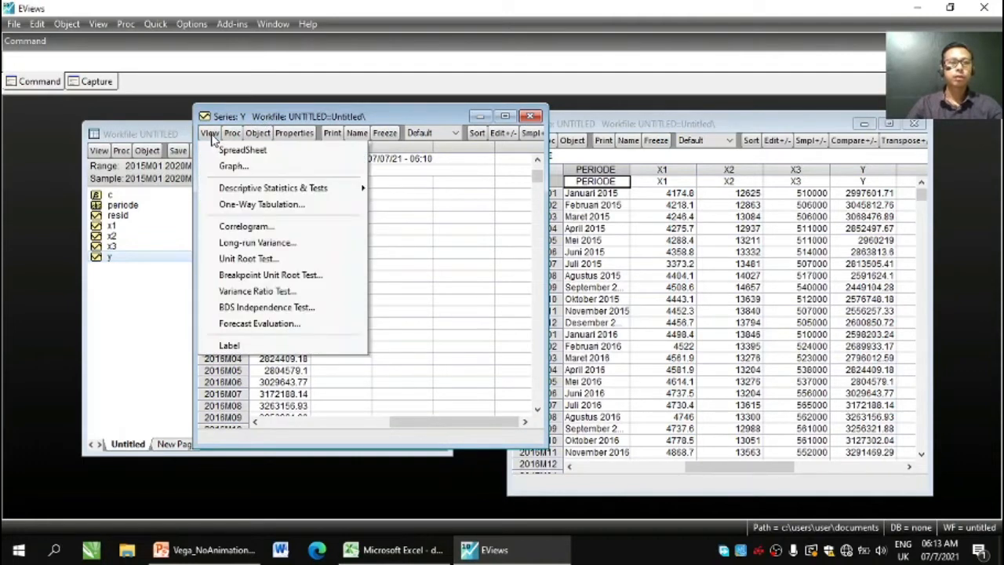
pyautogui.click(233, 167)
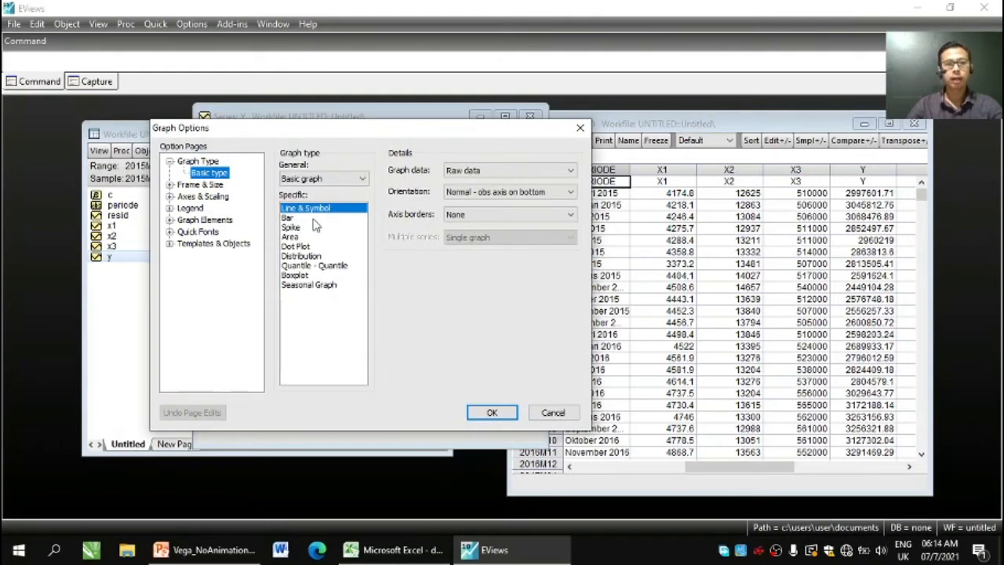
pyautogui.click(487, 414)
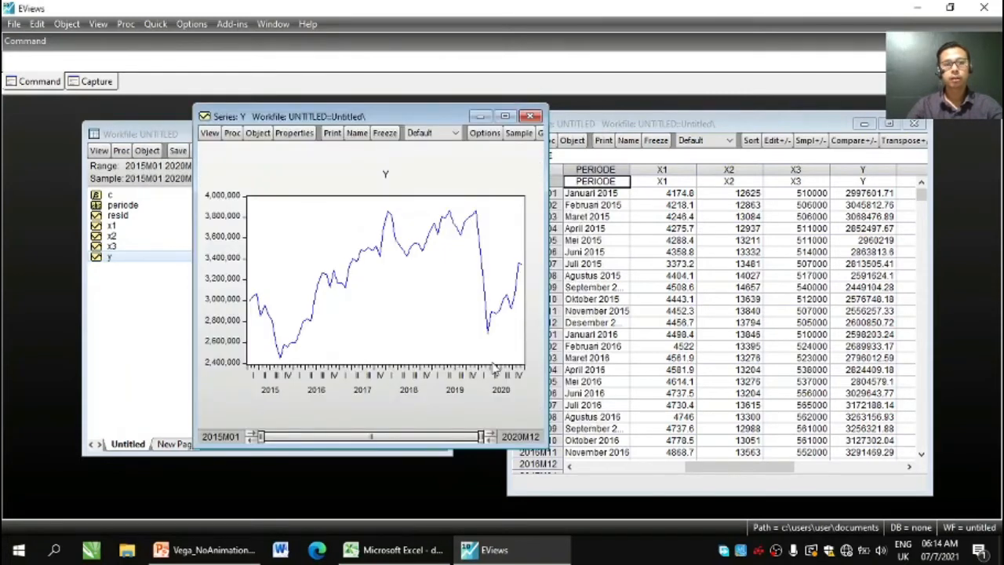
pyautogui.moveTo(424, 119); pyautogui.dragTo(407, 135)
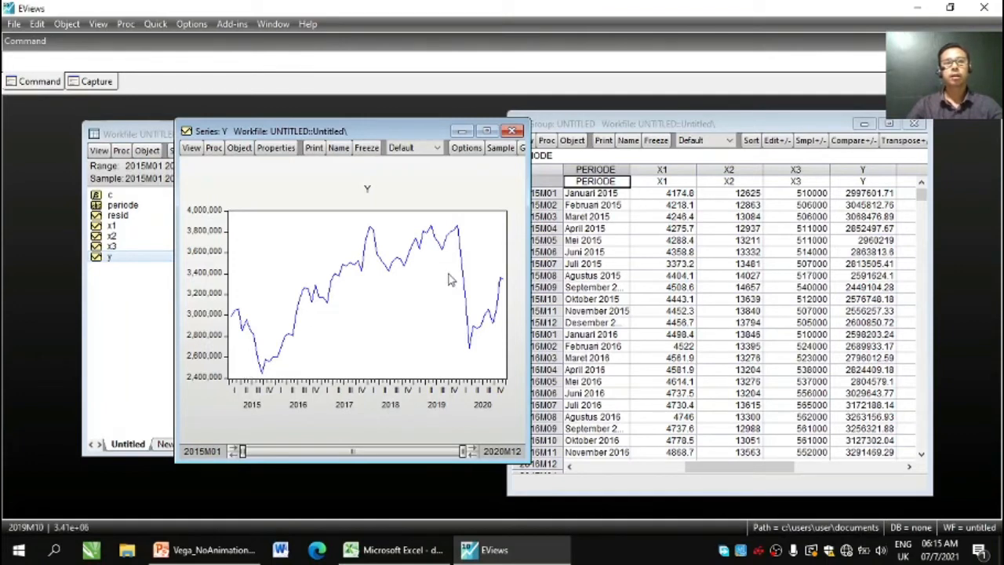
pyautogui.click(512, 131)
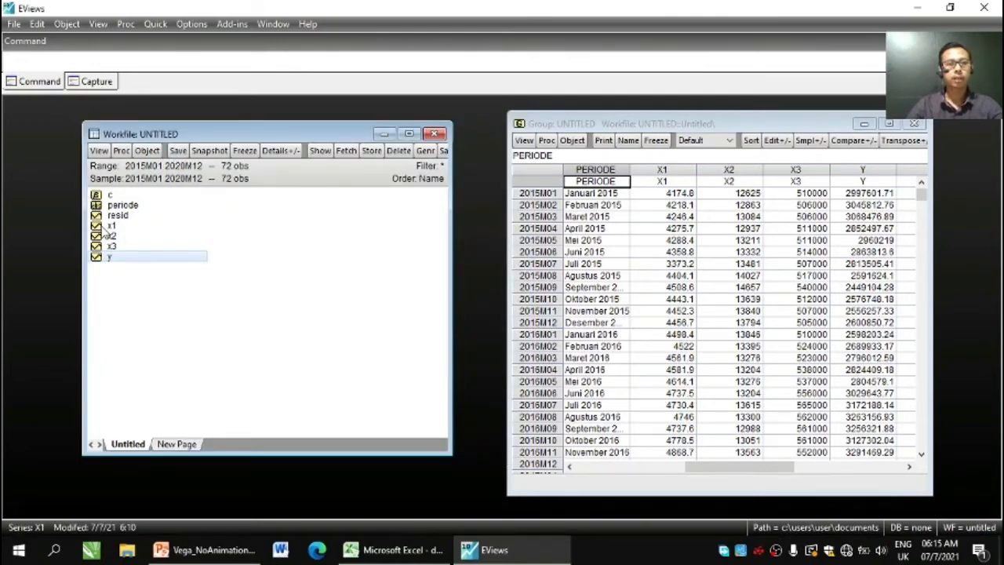
# Step: Display series X1 as a basic Line & Symbol graph of the raw data, and close its window
pyautogui.doubleClick(101, 226)
pyautogui.moveTo(245, 174); pyautogui.dragTo(311, 116)
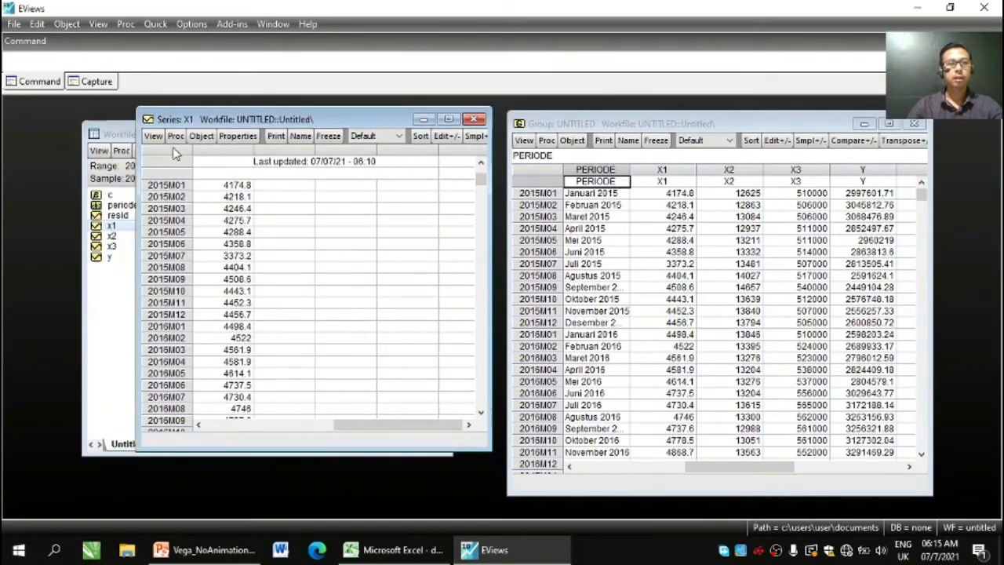
pyautogui.click(154, 136)
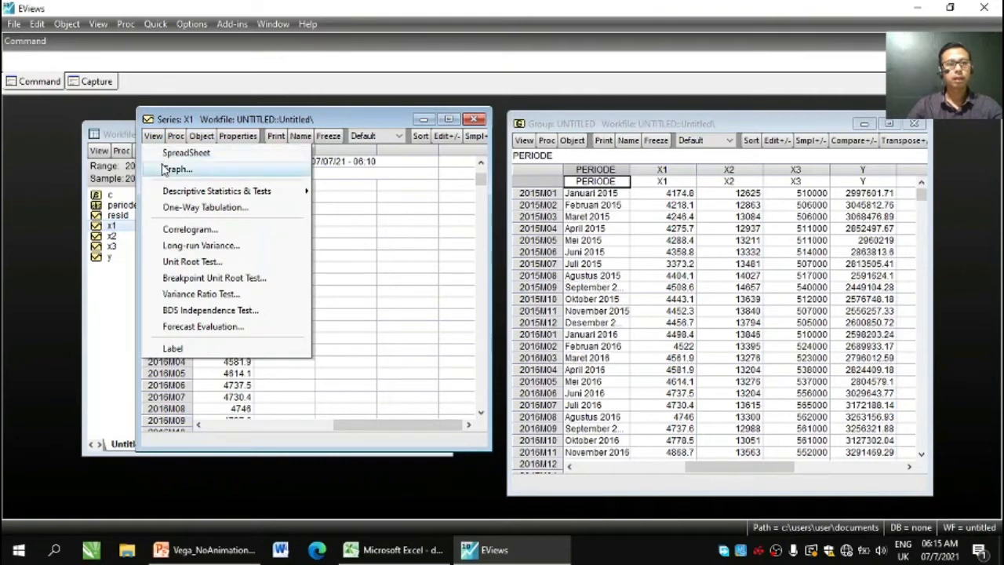
pyautogui.click(174, 170)
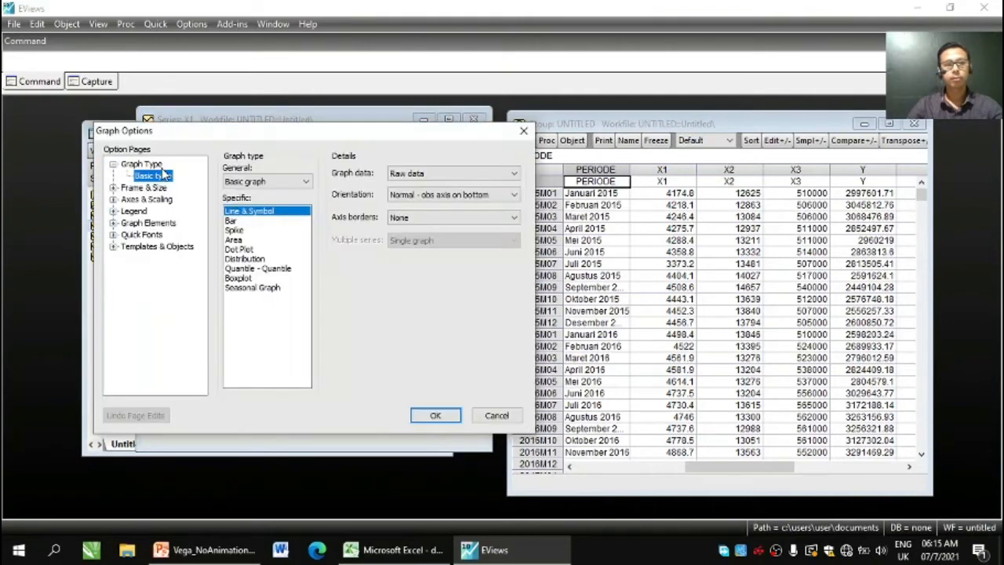
pyautogui.click(433, 414)
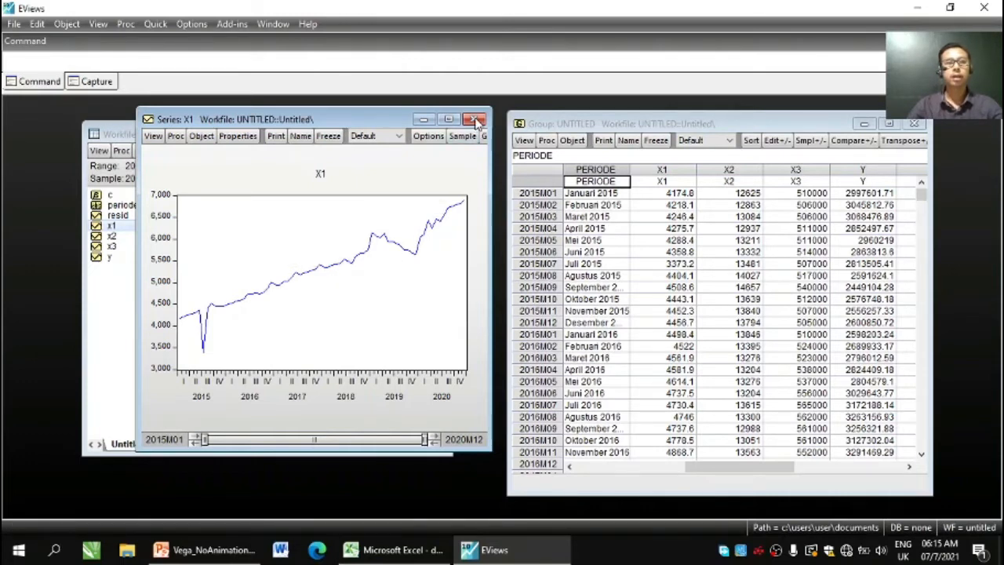
pyautogui.click(474, 120)
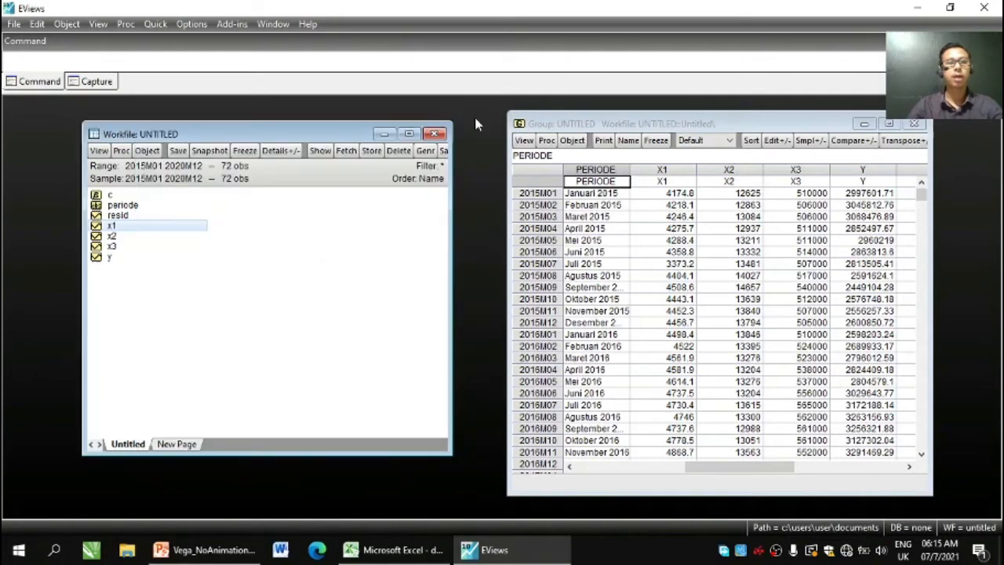
# Step: Display series X2 as a basic Line & Symbol graph of the raw data, and close its window
pyautogui.doubleClick(110, 237)
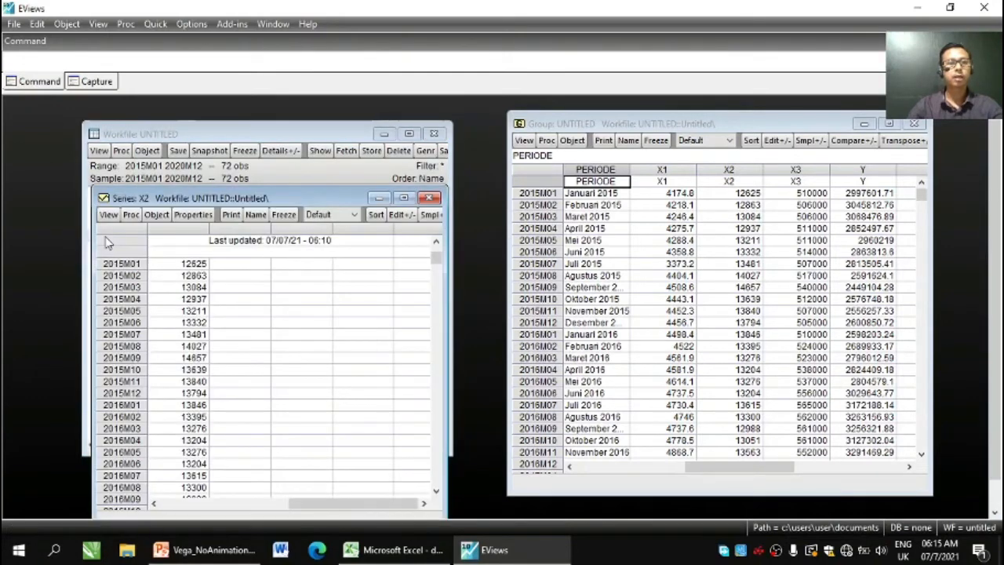
pyautogui.moveTo(292, 197); pyautogui.dragTo(332, 107)
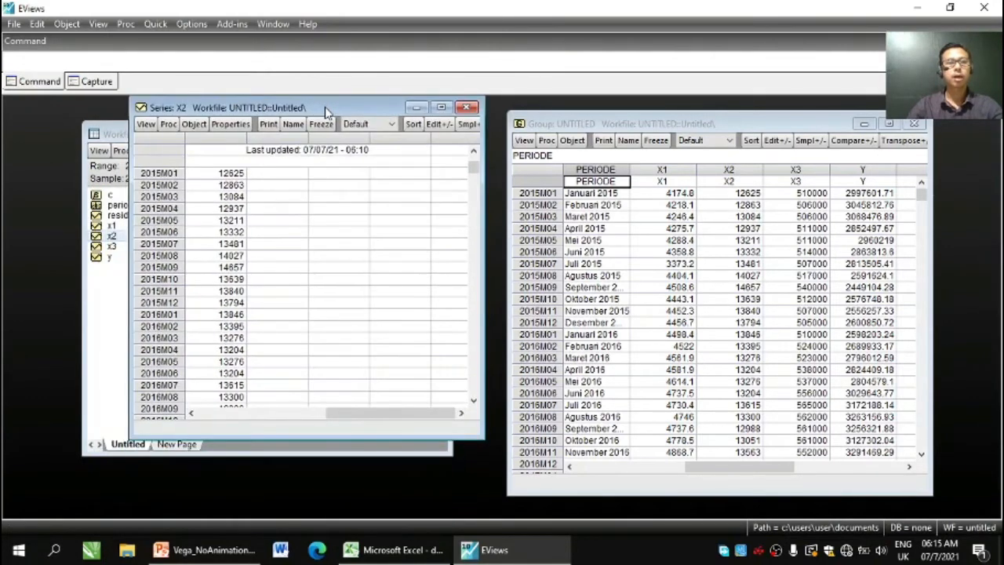
pyautogui.click(146, 124)
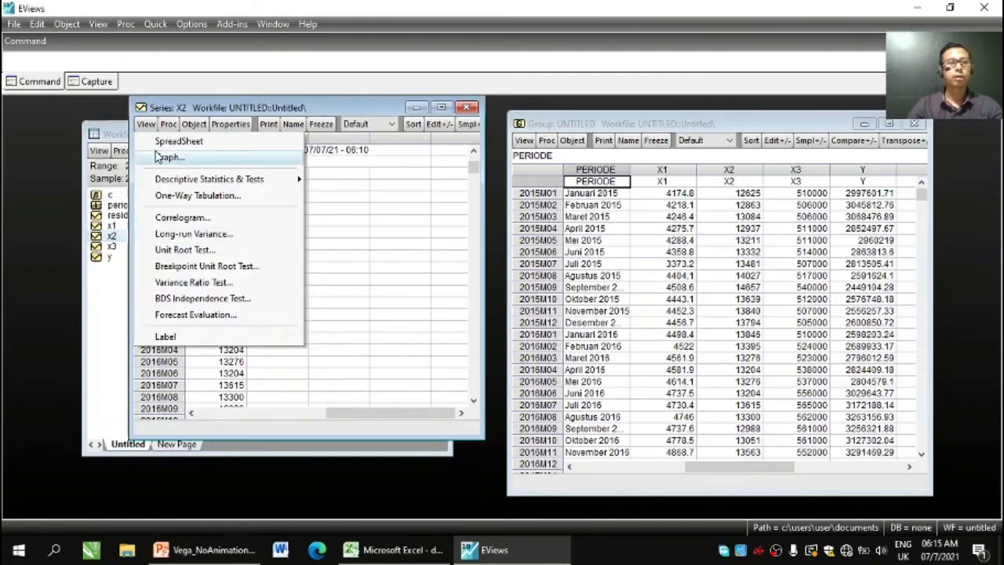
pyautogui.click(161, 157)
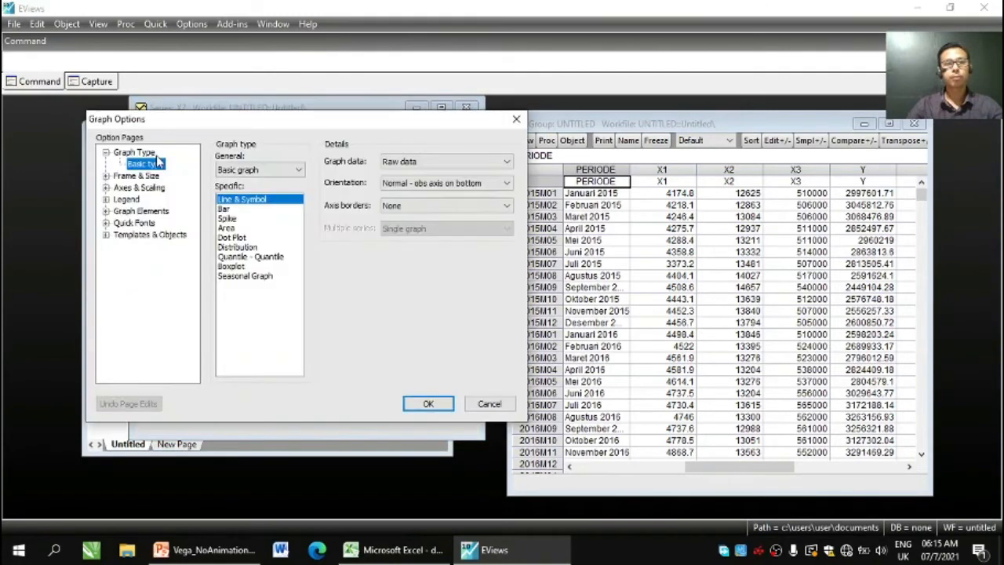
pyautogui.click(426, 405)
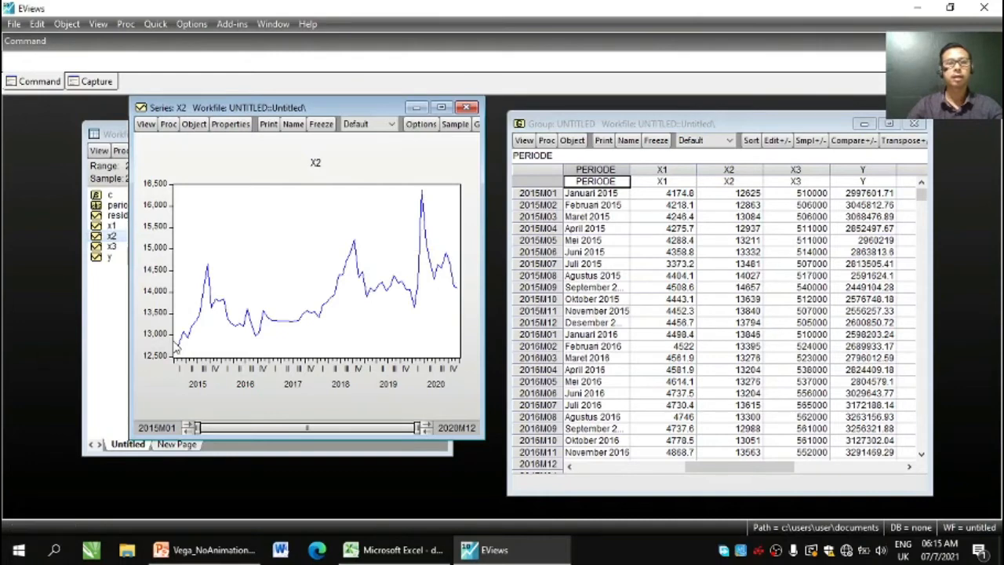
pyautogui.click(467, 107)
# Step: Display series X3 as a basic Line & Symbol graph of the raw data, and close its window
pyautogui.doubleClick(113, 246)
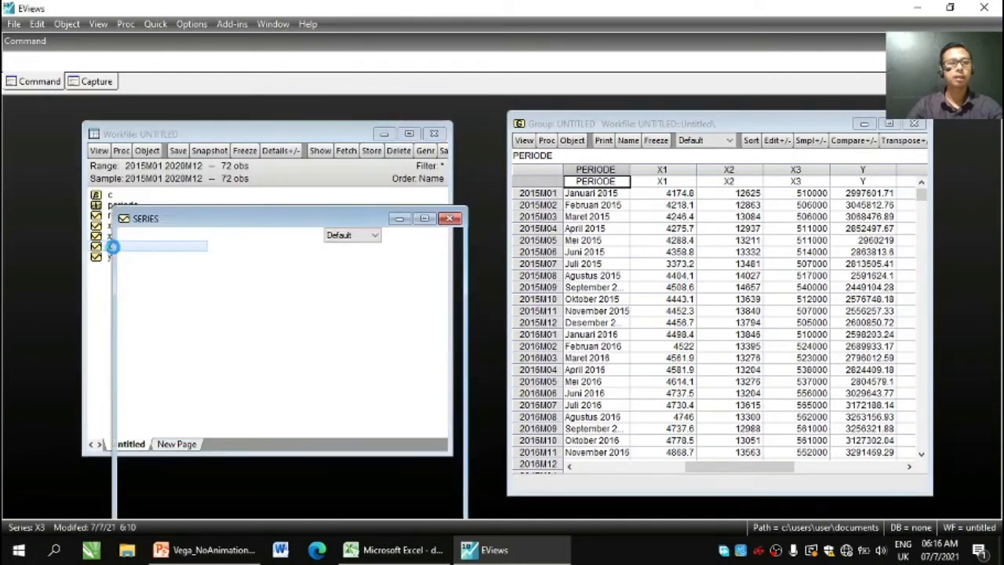
pyautogui.moveTo(186, 217); pyautogui.dragTo(186, 162)
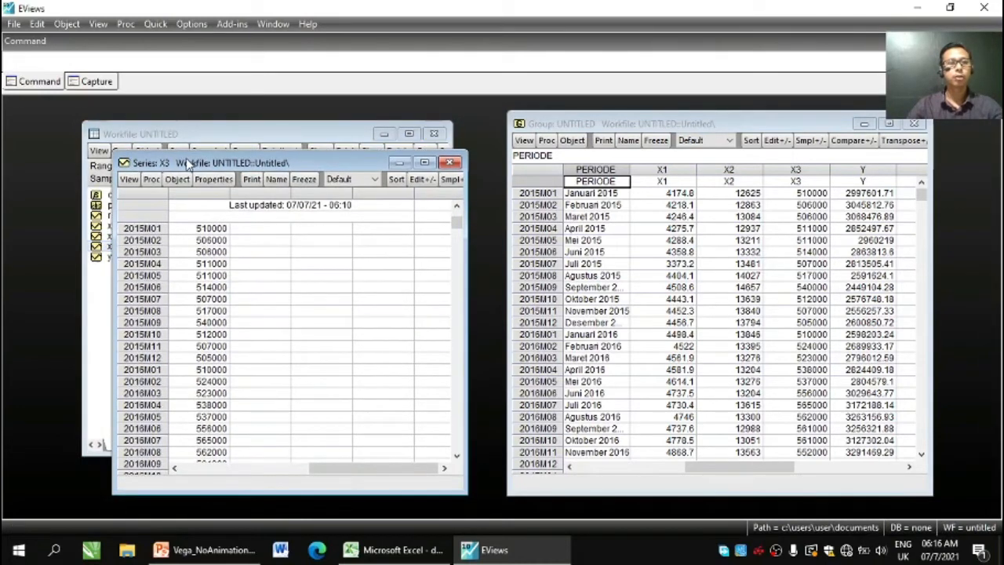
pyautogui.click(129, 180)
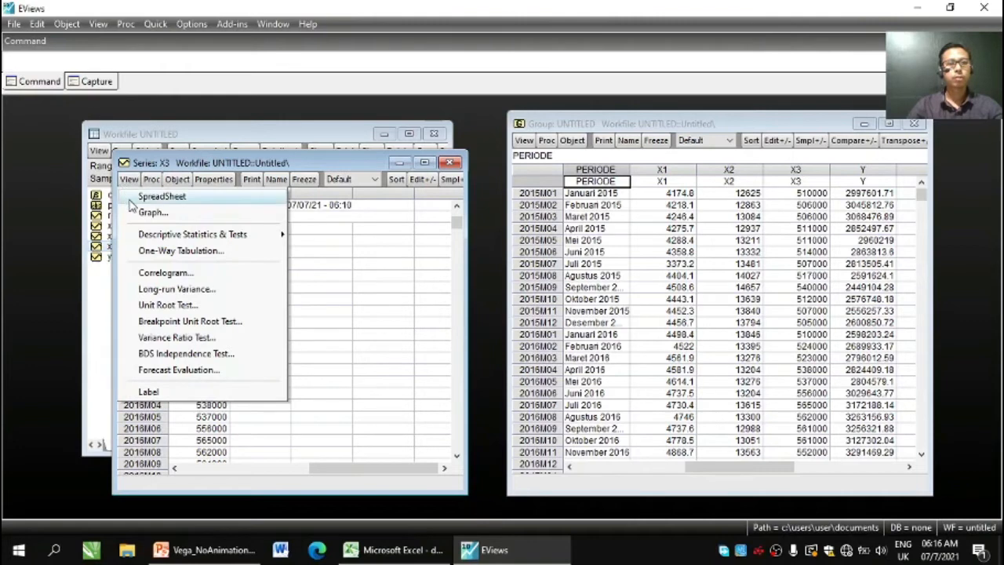
pyautogui.click(132, 198)
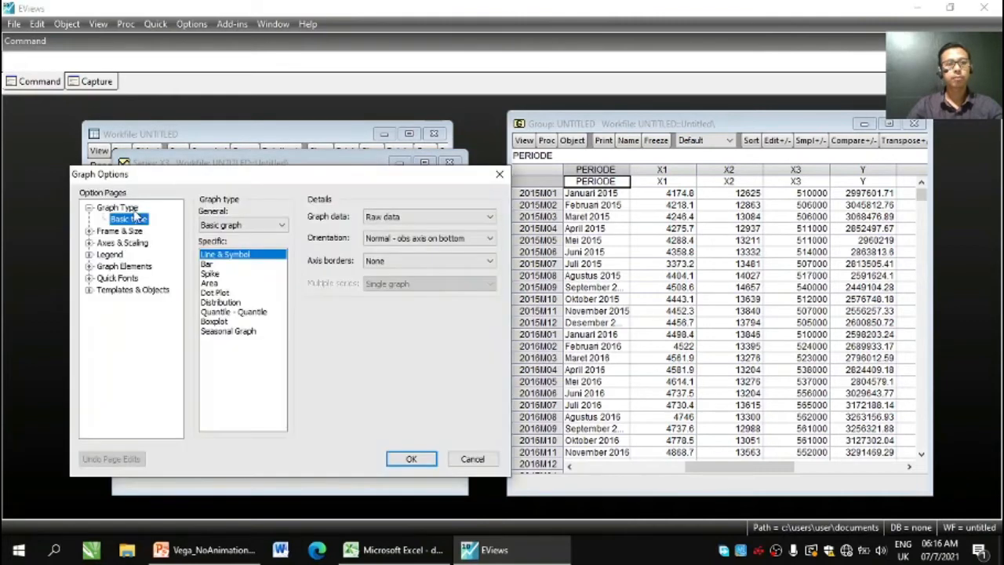
pyautogui.click(413, 457)
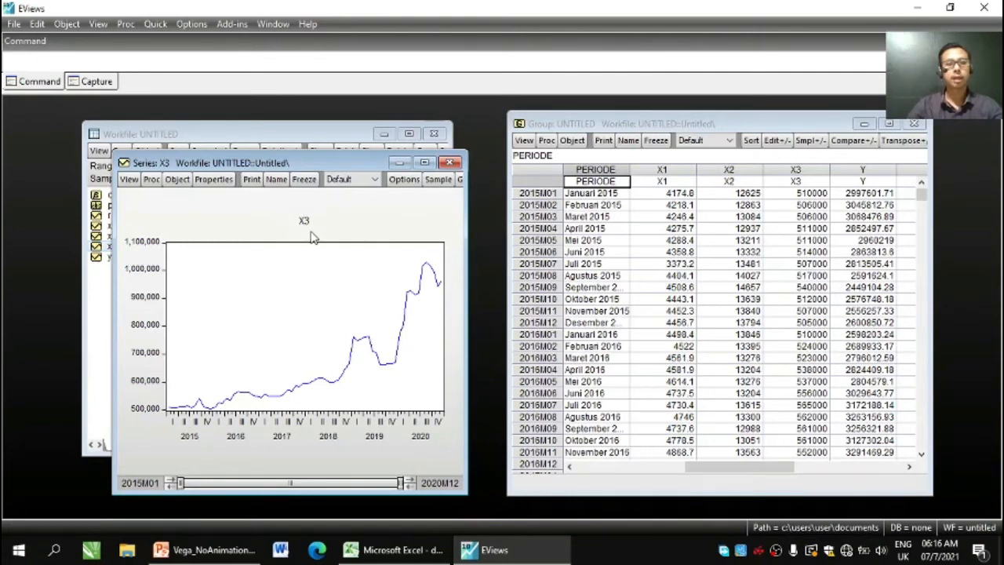
pyautogui.click(450, 162)
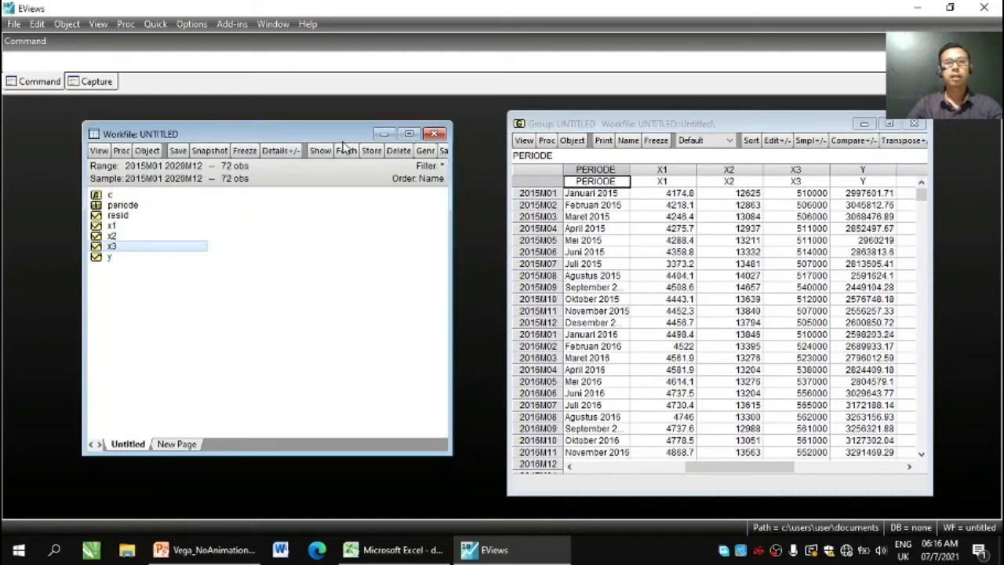
# Step: Run an Augmented Dickey-Fuller unit root test on series Y in level, with intercept and automatic Schwarz lag selection
pyautogui.moveTo(341, 136); pyautogui.dragTo(346, 130)
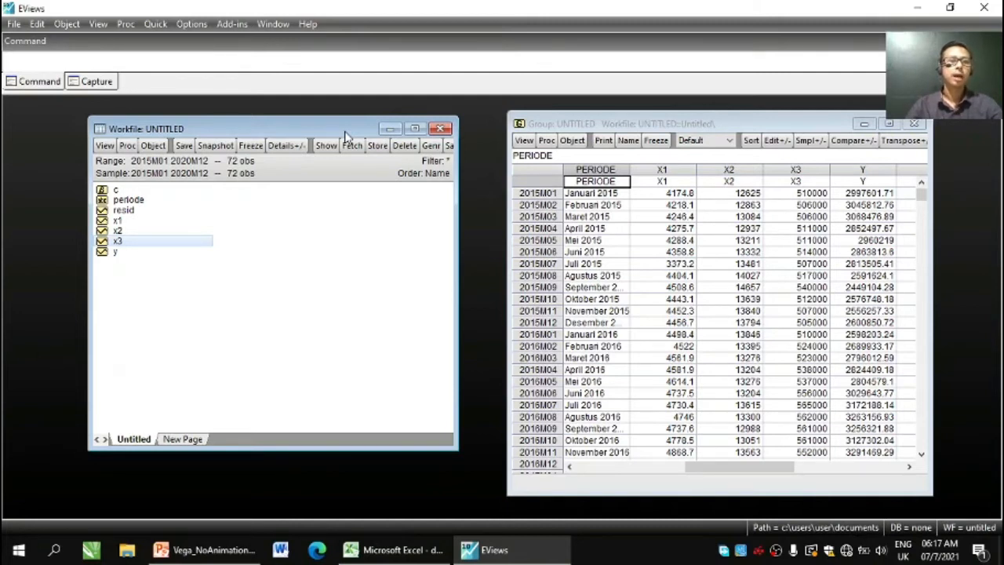
pyautogui.doubleClick(104, 253)
pyautogui.moveTo(329, 239); pyautogui.dragTo(338, 134)
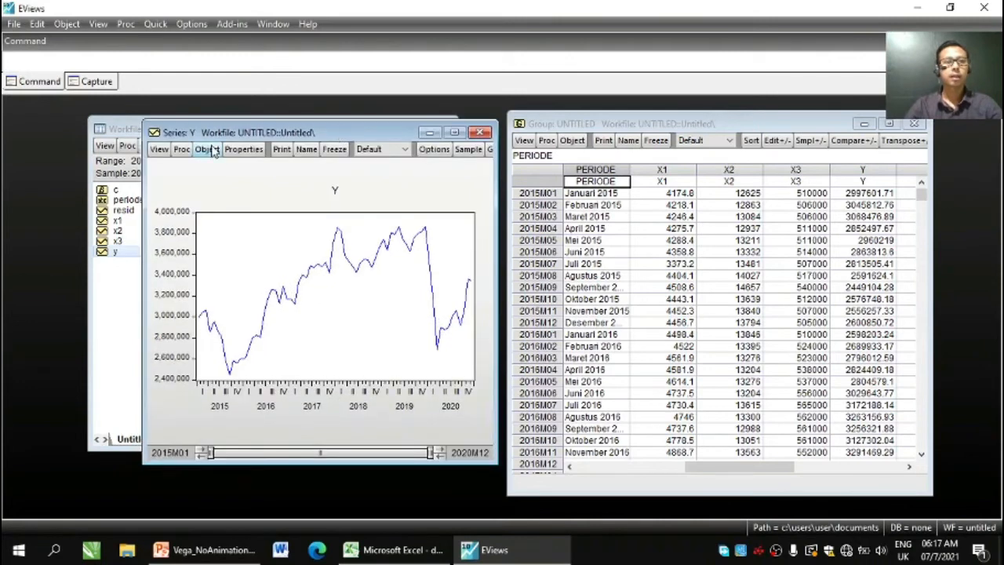
pyautogui.click(159, 150)
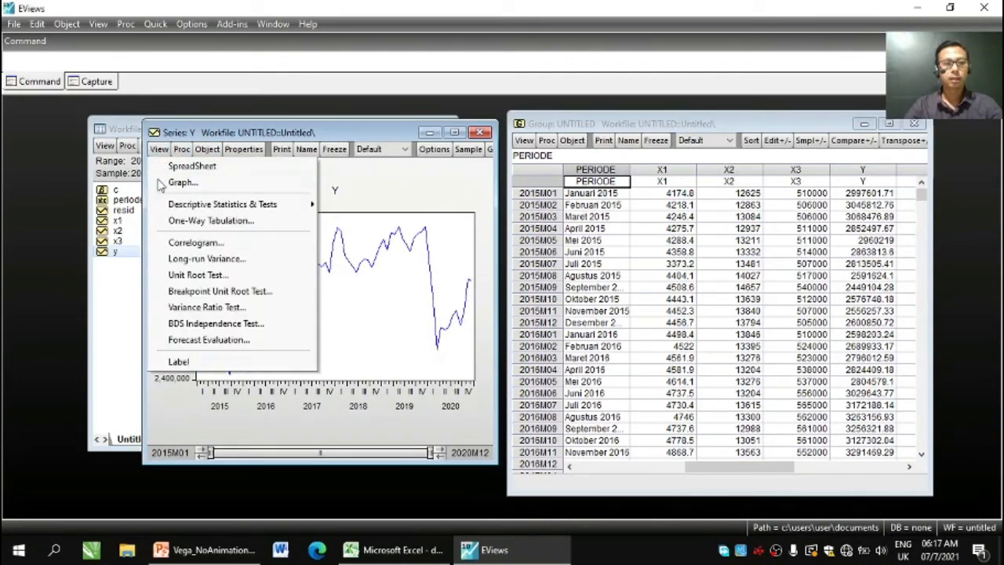
pyautogui.click(196, 276)
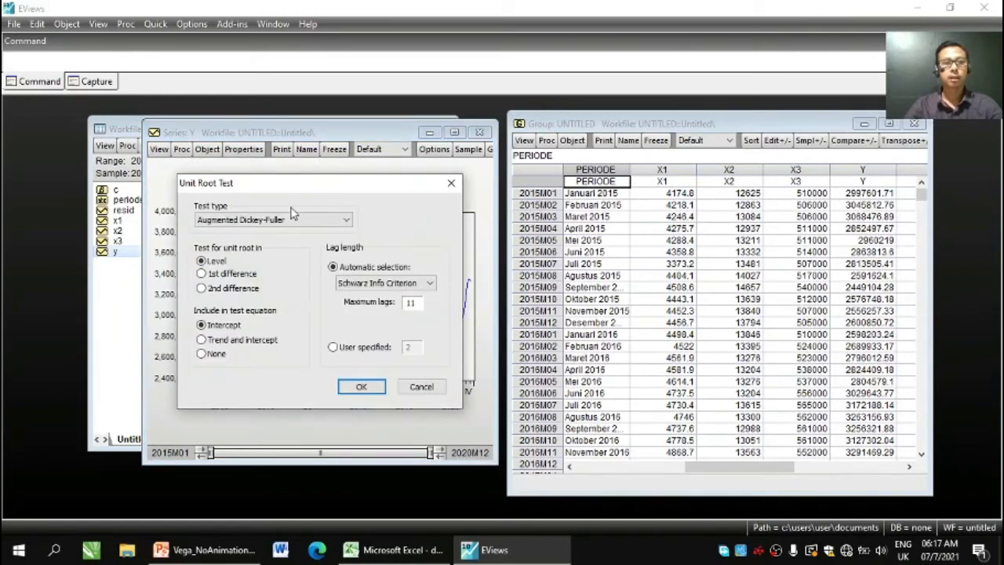
pyautogui.moveTo(295, 183); pyautogui.dragTo(294, 169)
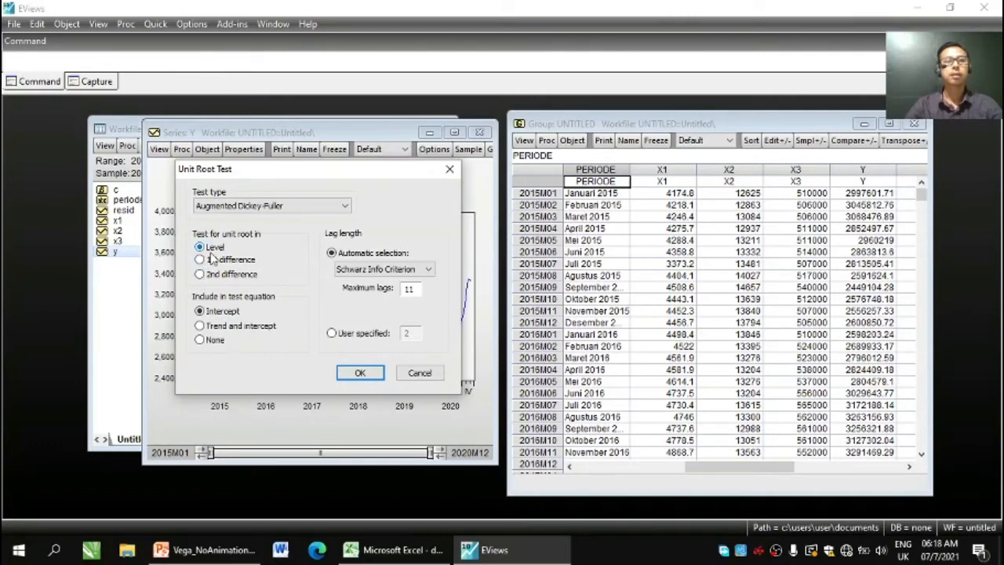
pyautogui.click(359, 373)
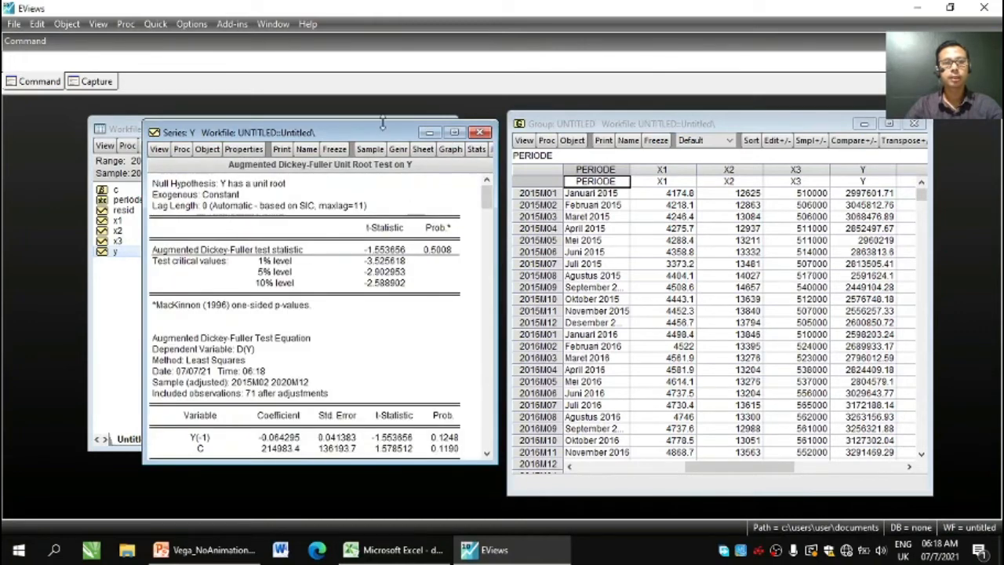
pyautogui.moveTo(381, 129); pyautogui.dragTo(383, 123)
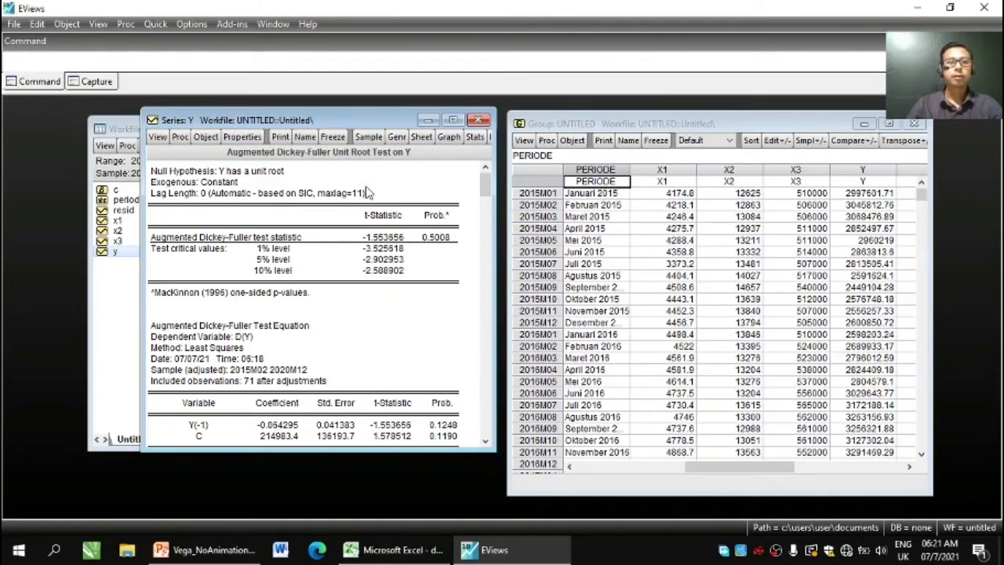
# Step: Freeze the level unit root test output of Y as a table named sta_y_0 and close the table
pyautogui.click(333, 138)
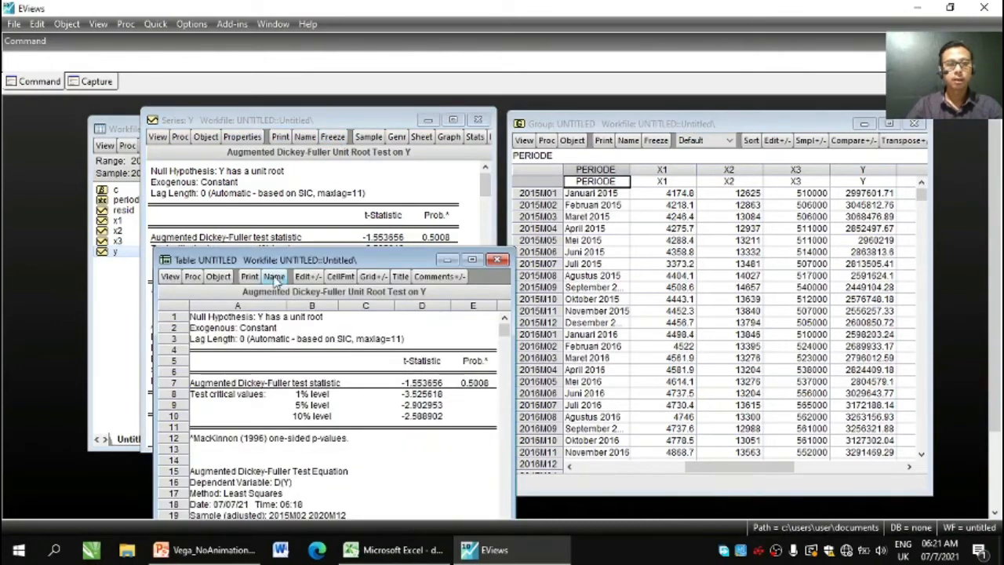
pyautogui.click(275, 278)
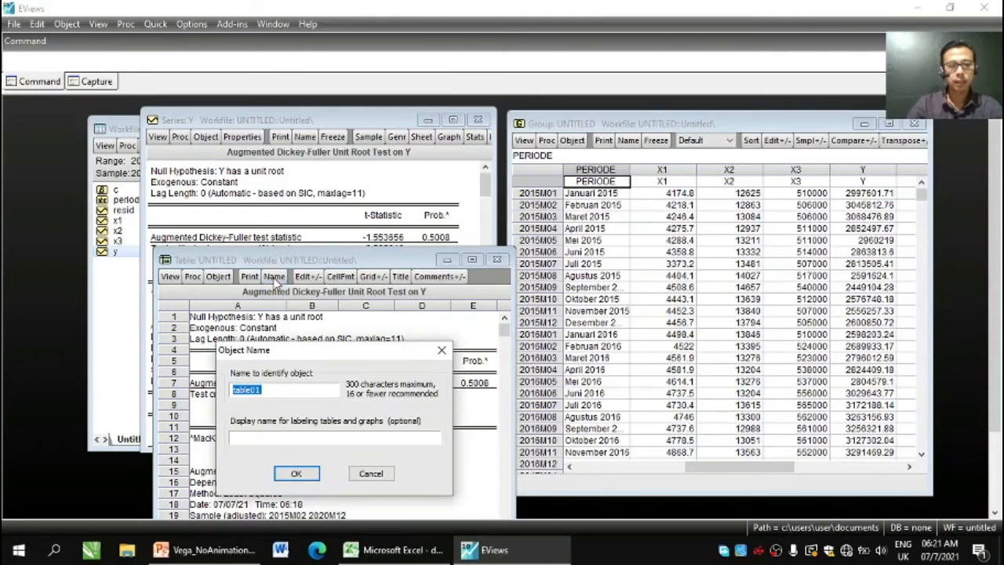
pyautogui.write('sta_y_0')
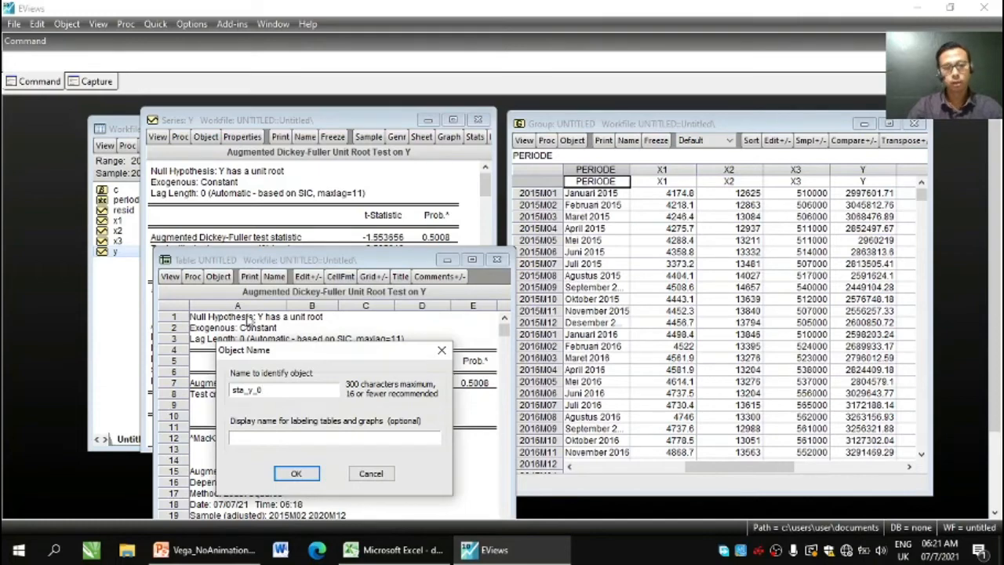
pyautogui.click(296, 473)
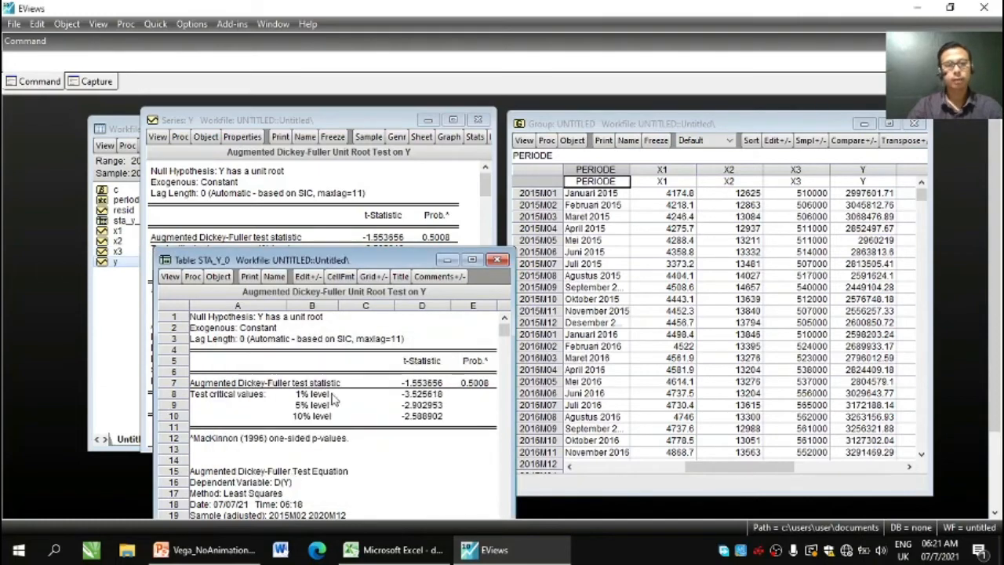
pyautogui.moveTo(380, 266); pyautogui.dragTo(425, 147)
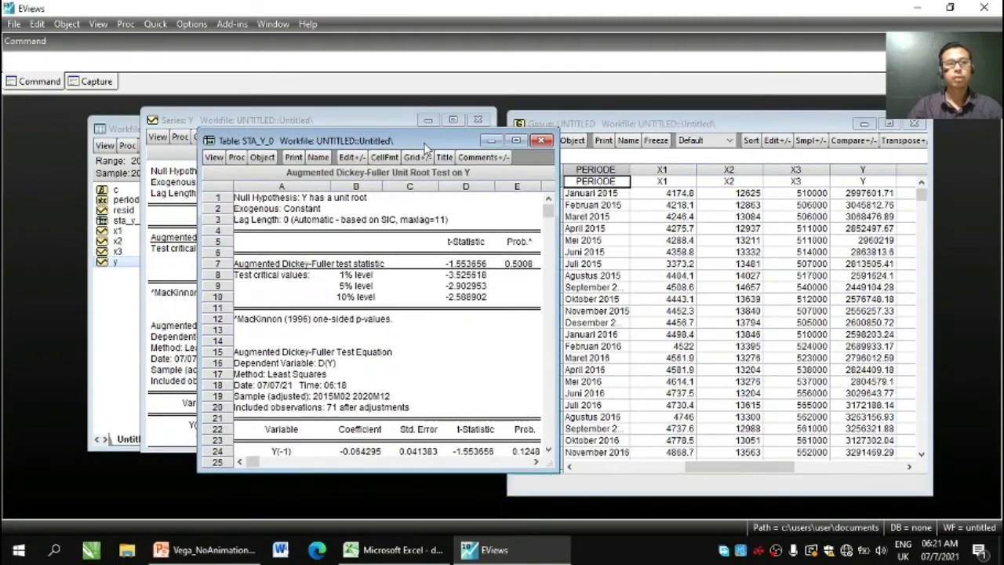
pyautogui.click(541, 142)
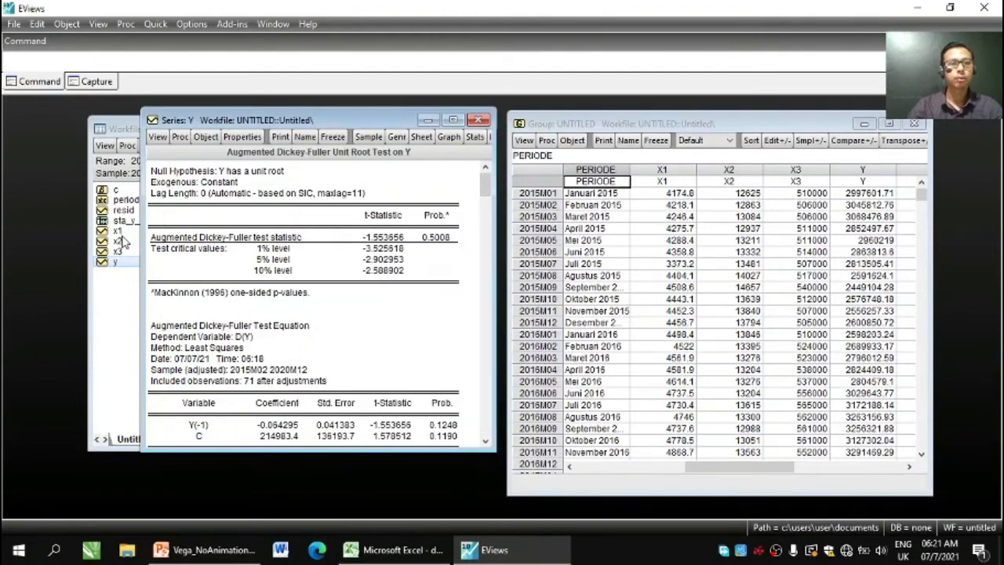
# Step: Run the Augmented Dickey-Fuller unit root test on series Y in 1st difference with intercept
pyautogui.moveTo(304, 121); pyautogui.dragTo(360, 122)
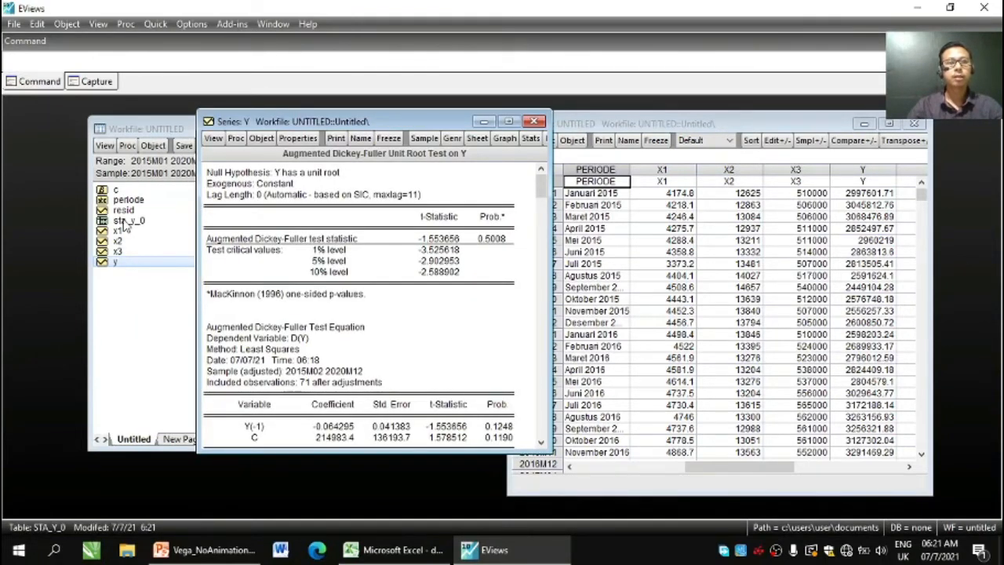
pyautogui.click(214, 140)
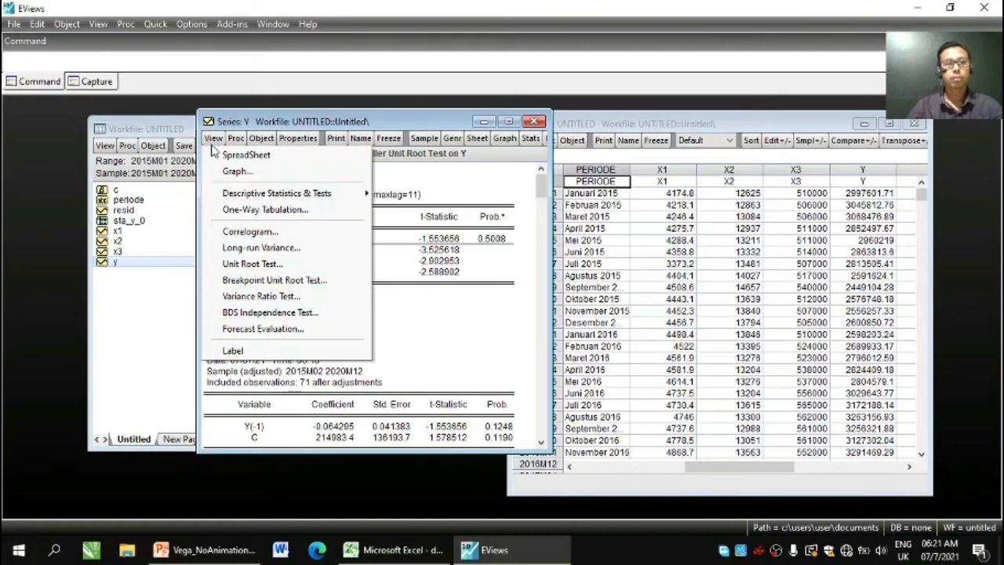
pyautogui.click(226, 265)
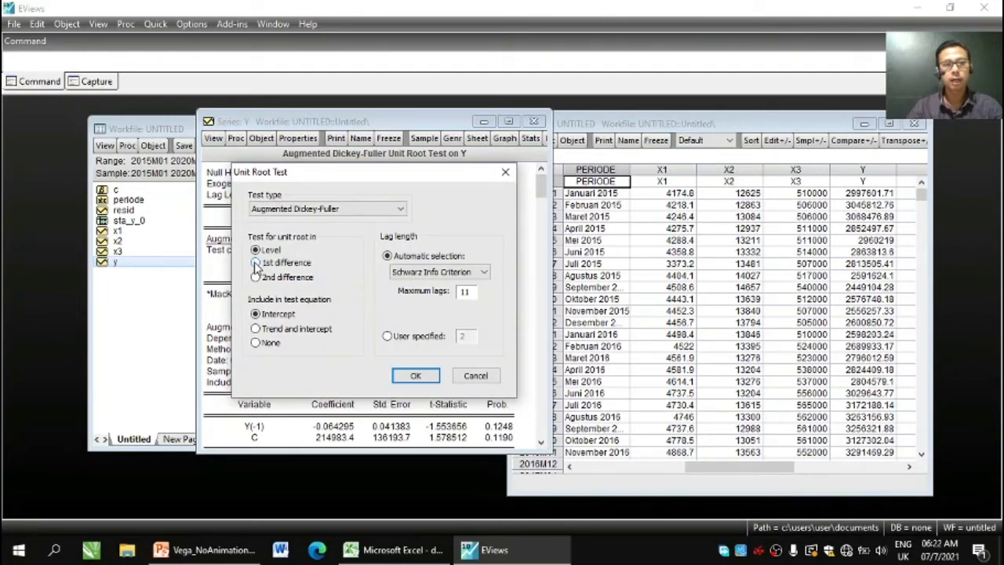
pyautogui.click(256, 263)
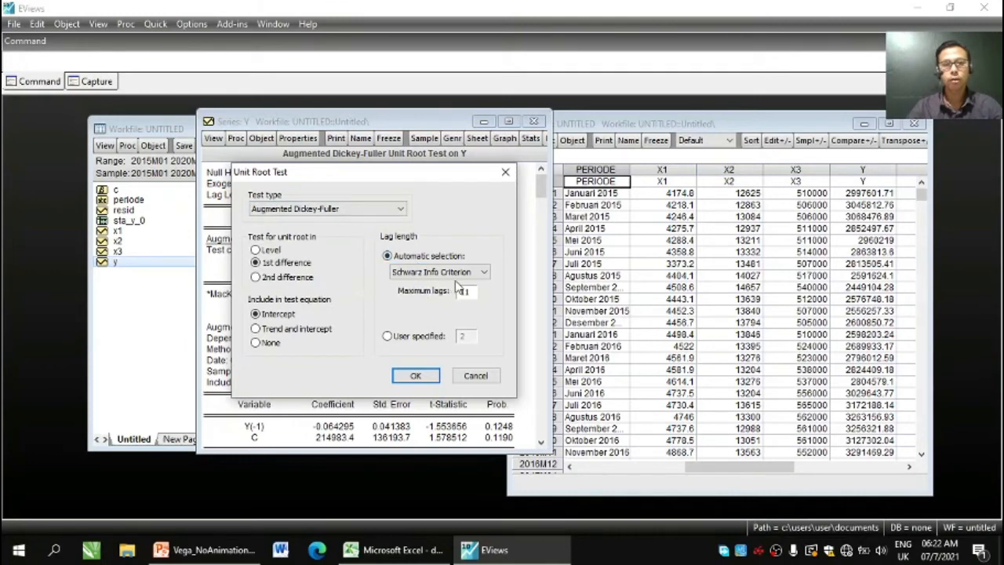
pyautogui.click(416, 376)
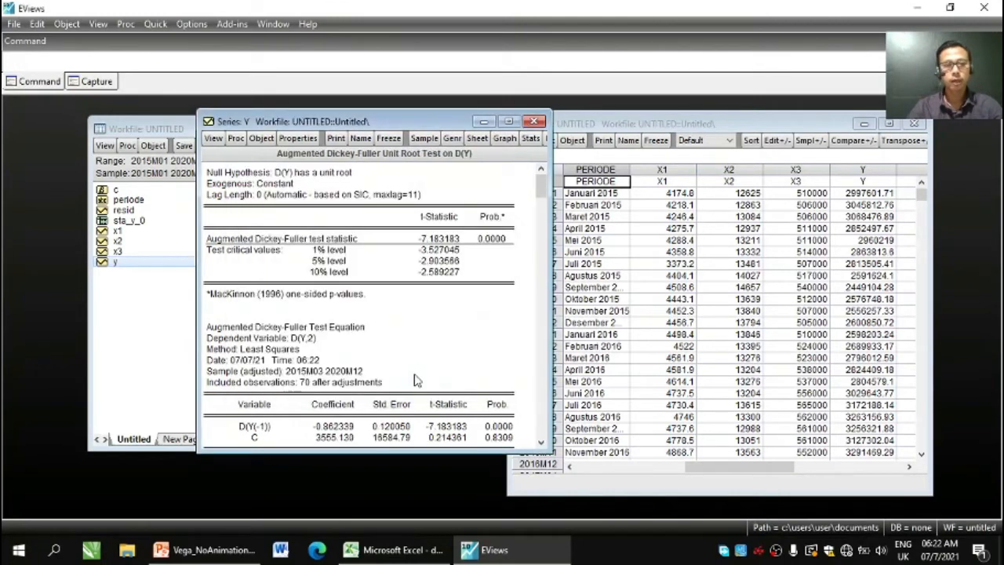
pyautogui.moveTo(425, 123); pyautogui.dragTo(399, 117)
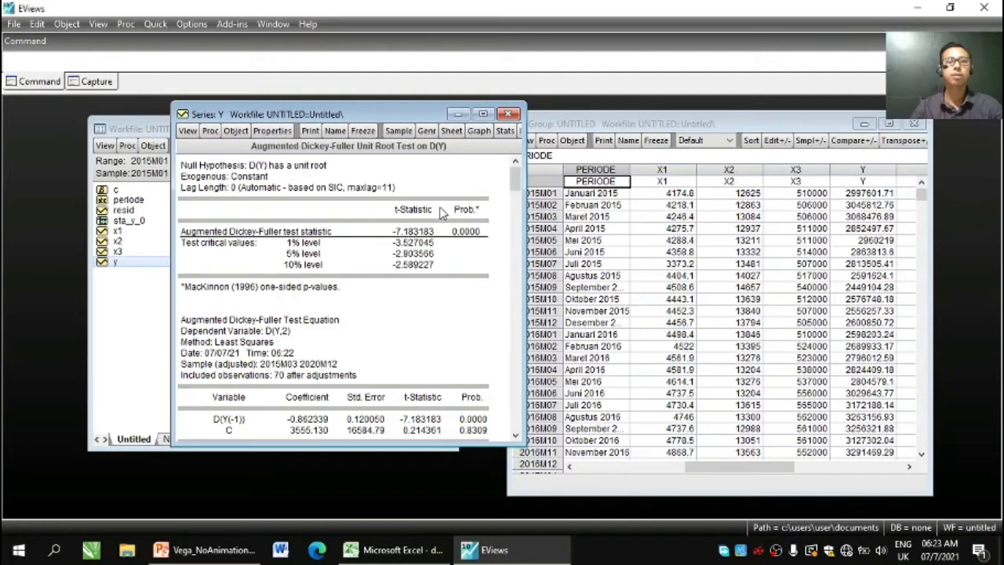
# Step: Freeze the first-difference unit root test output of Y as a table named sta_y_1
pyautogui.click(363, 131)
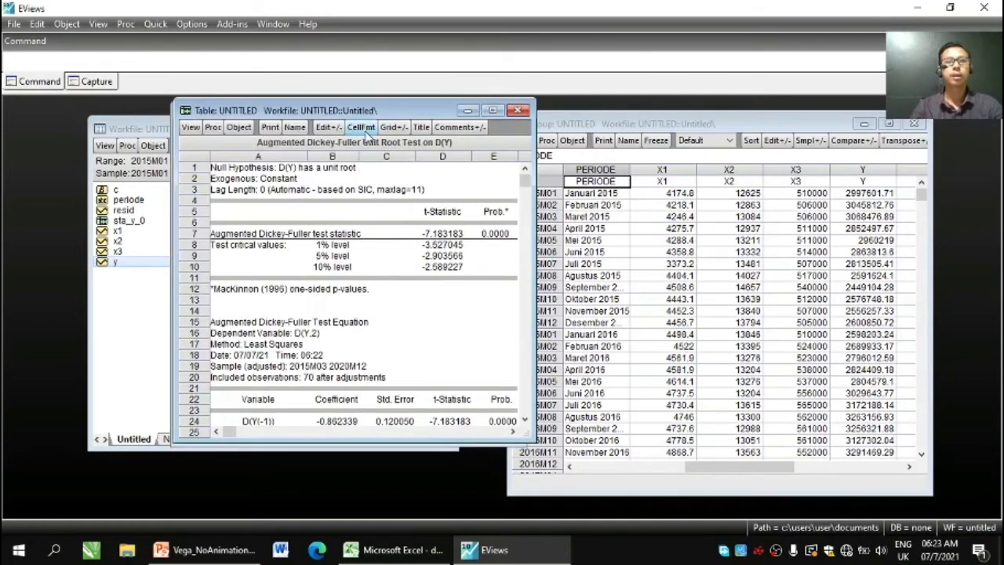
pyautogui.click(294, 129)
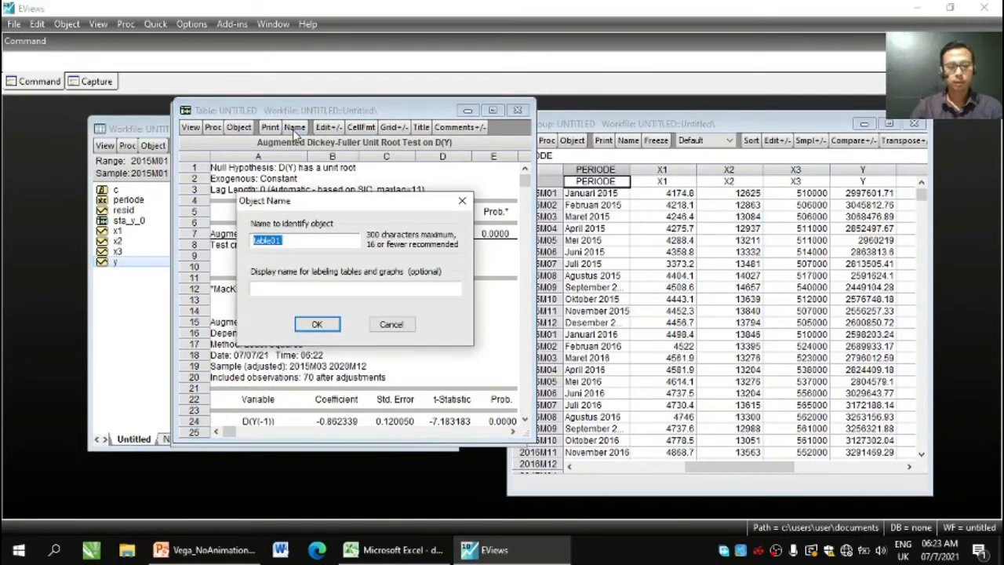
pyautogui.write('sta_y_')
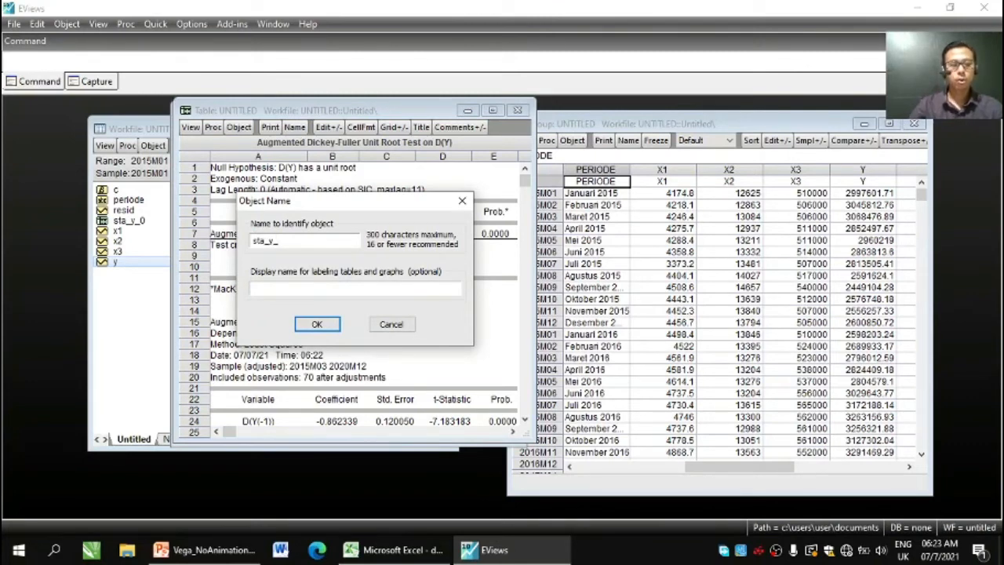
pyautogui.write('t')
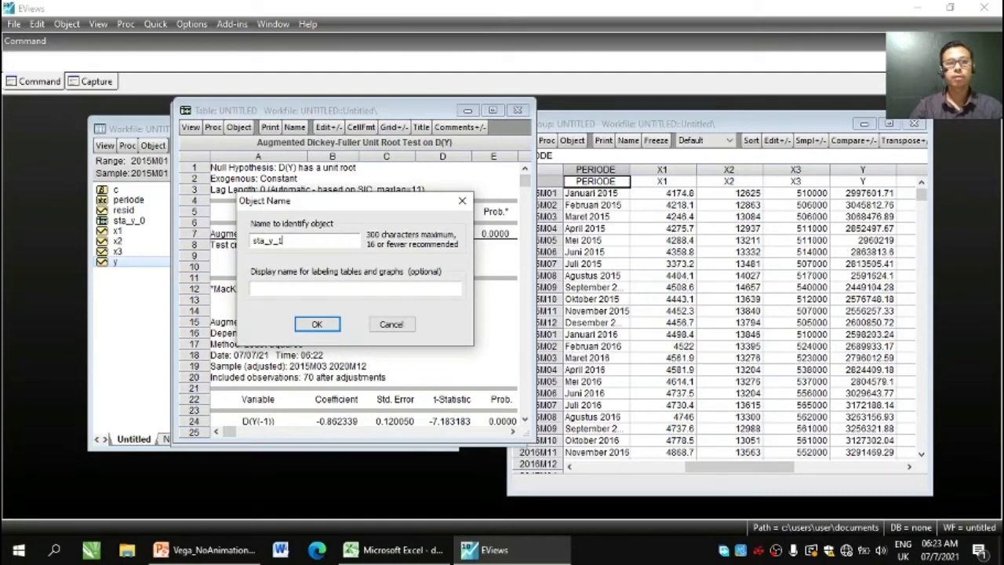
pyautogui.click(314, 328)
# Step: Switch to the PowerPoint presentation and enter "1st difference" as the Stasioner result for Y in the slide 6 table
pyautogui.hotkey('alt', 'Tab')
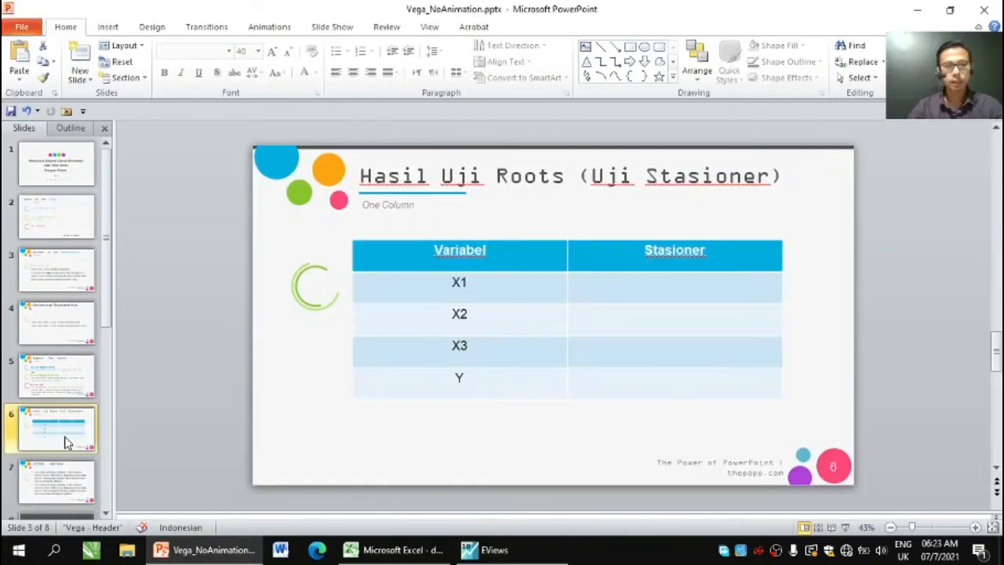
pyautogui.click(659, 377)
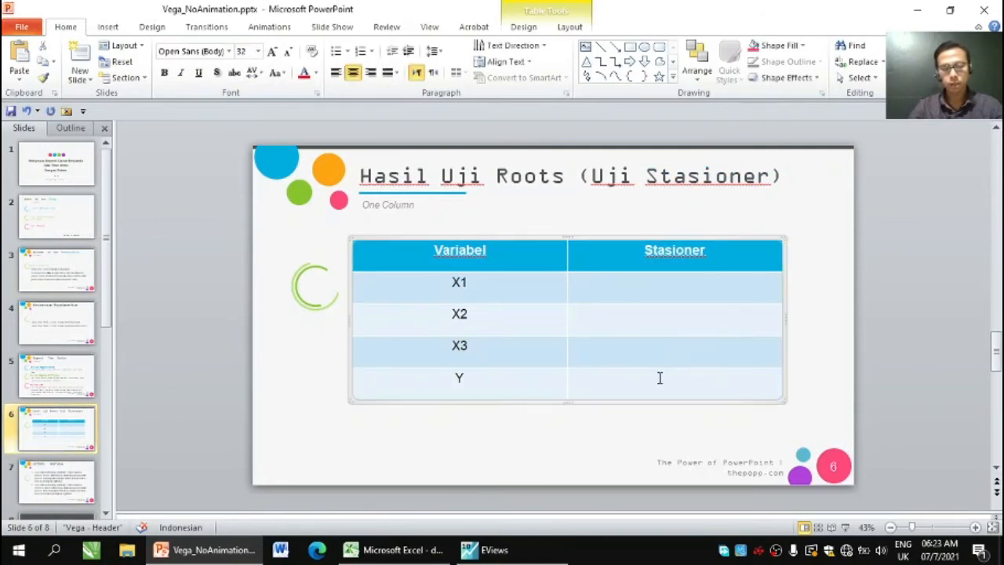
pyautogui.write('1st')
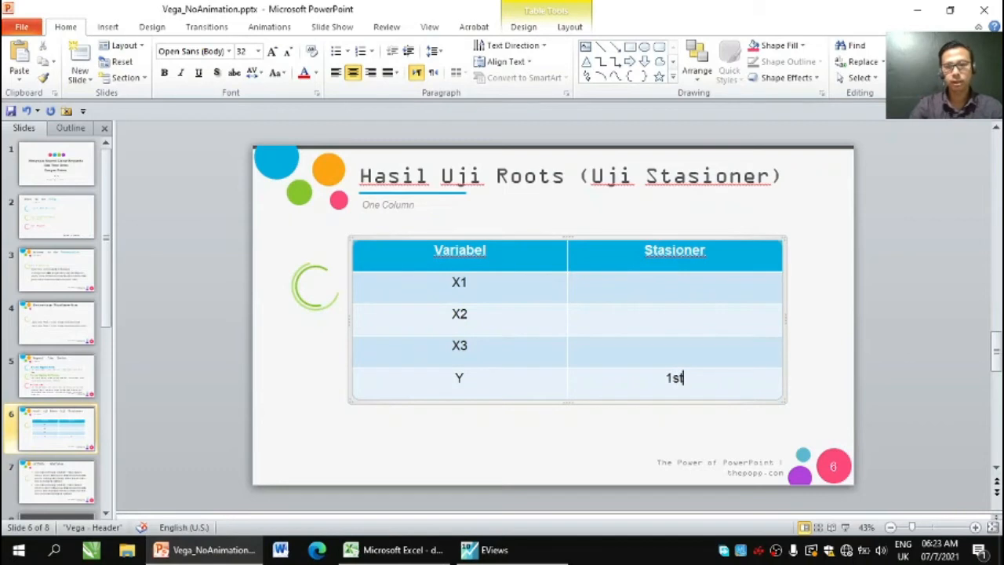
pyautogui.write(' di')
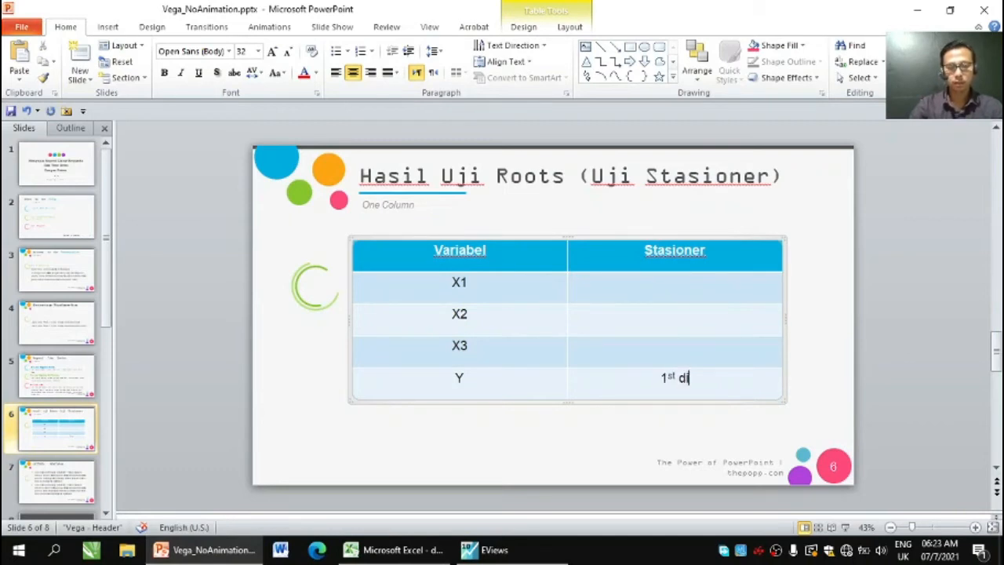
pyautogui.write('fference')
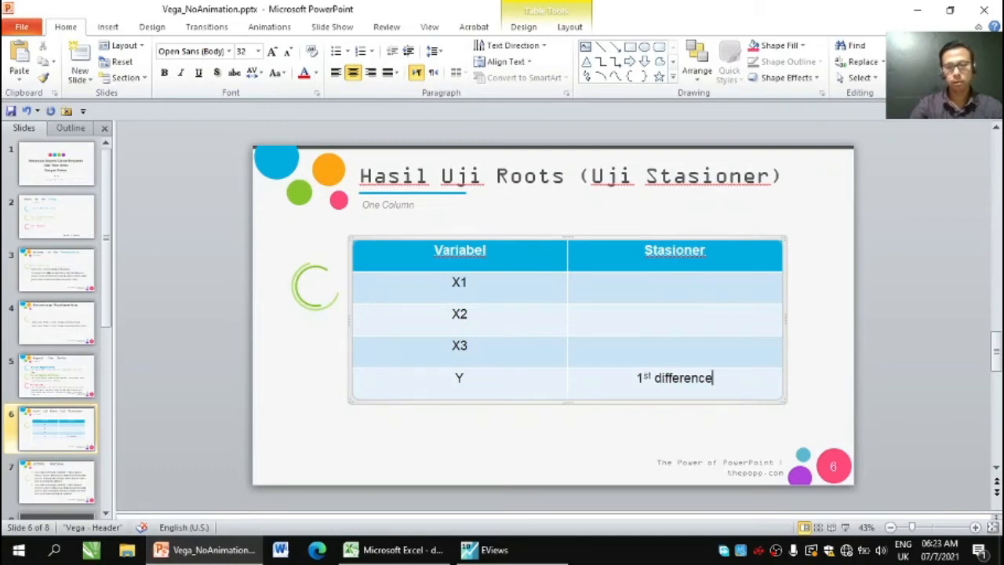
pyautogui.click(210, 320)
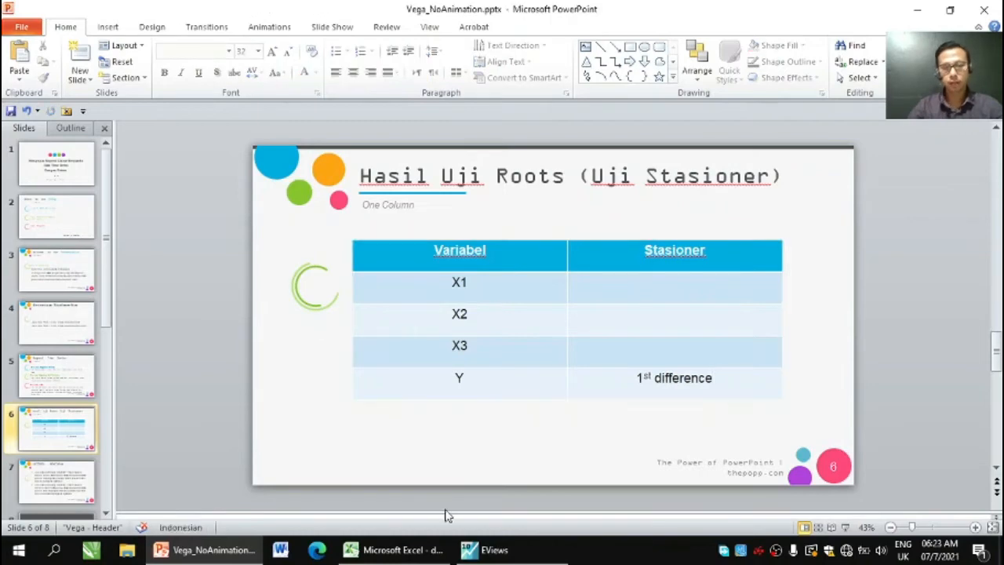
# Step: Return to EViews and close the sta_y_1 table and the series Y window
pyautogui.click(494, 549)
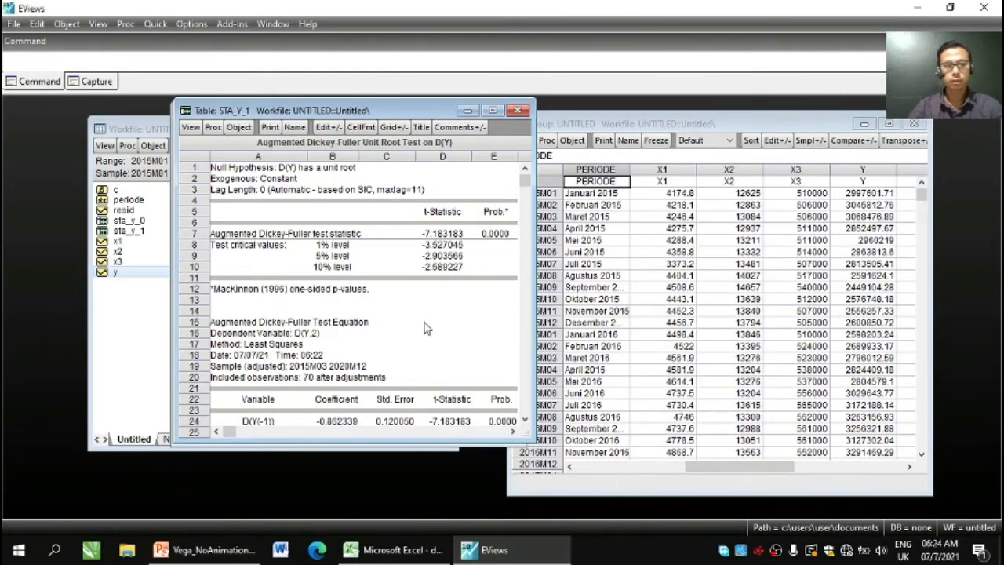
pyautogui.click(518, 111)
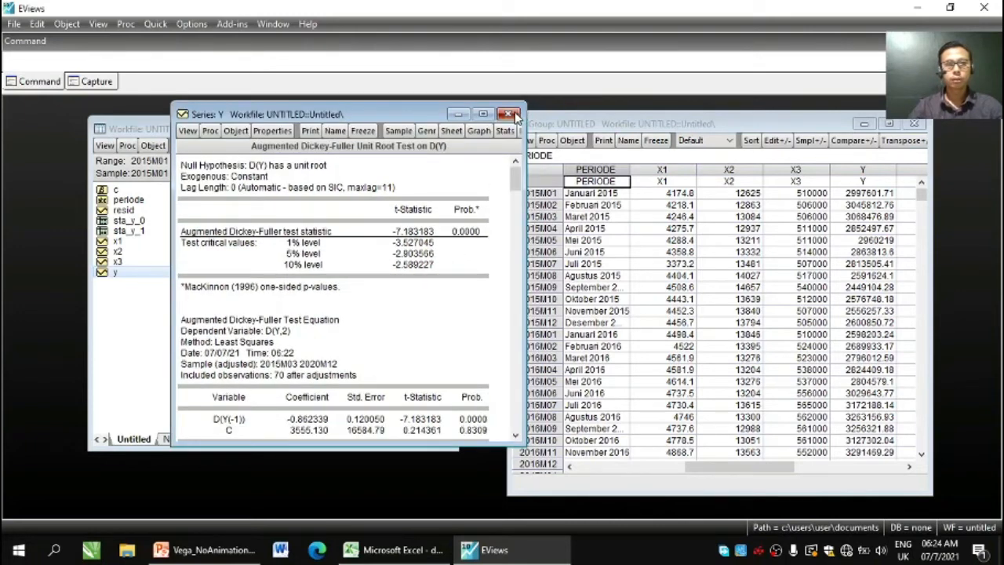
pyautogui.click(508, 114)
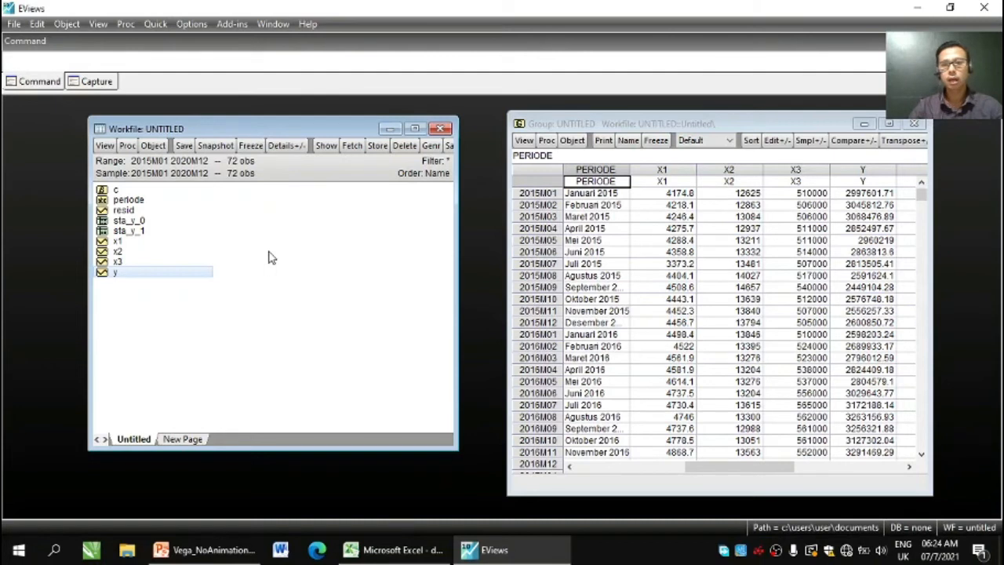
# Step: Open series X1 and run the Augmented Dickey-Fuller unit root test on it in level with intercept
pyautogui.doubleClick(118, 242)
pyautogui.moveTo(383, 137); pyautogui.dragTo(388, 119)
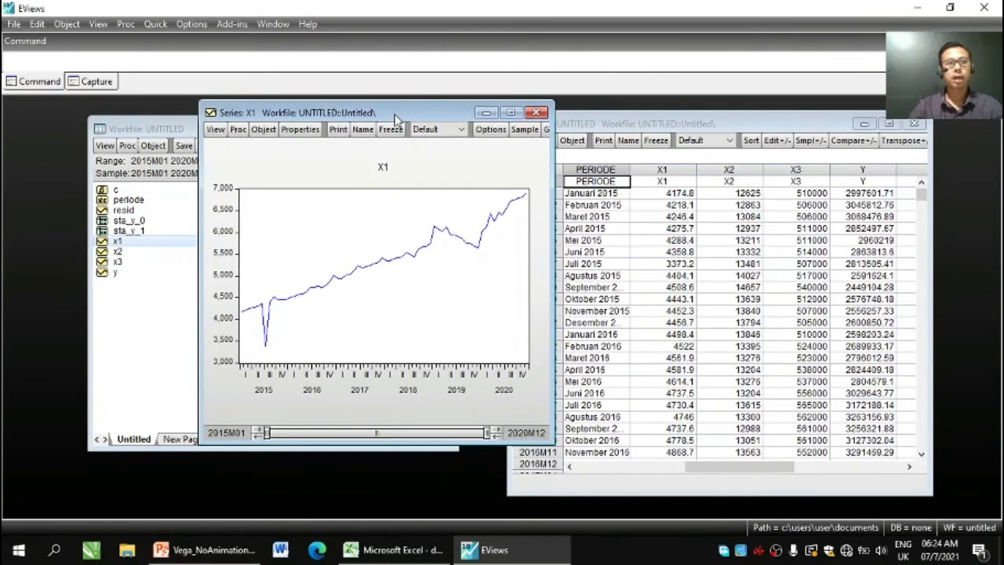
pyautogui.click(215, 130)
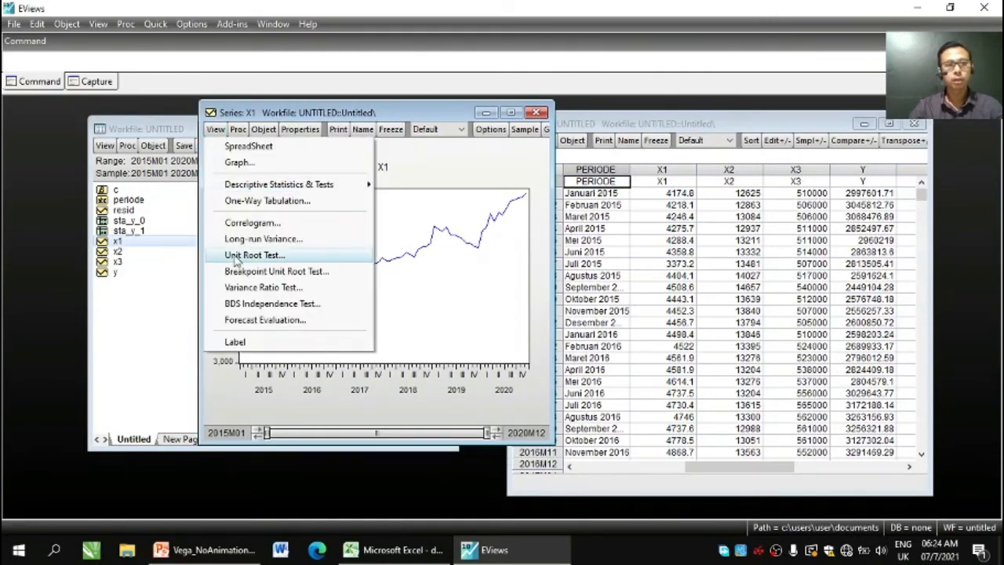
pyautogui.click(250, 254)
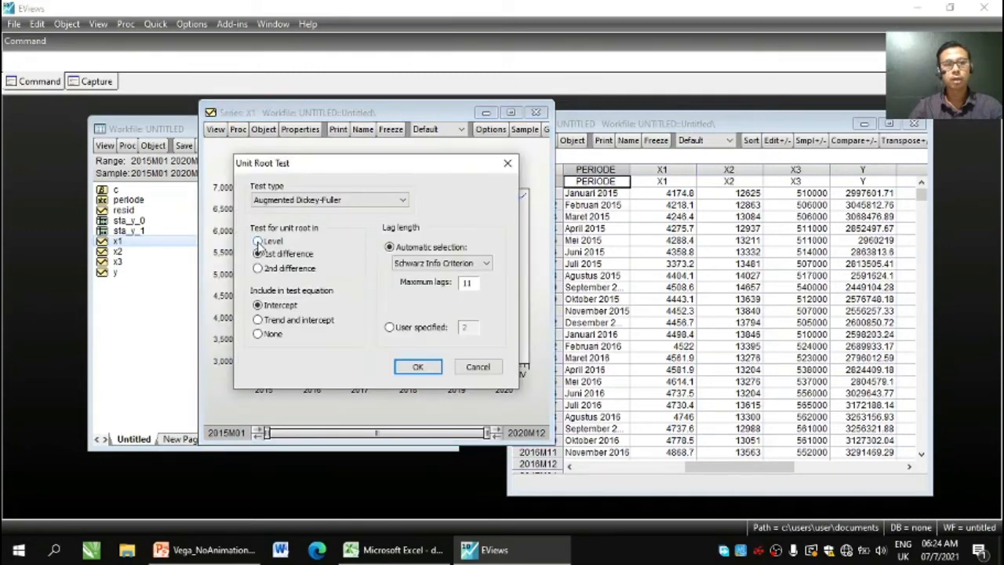
pyautogui.click(258, 241)
pyautogui.click(416, 366)
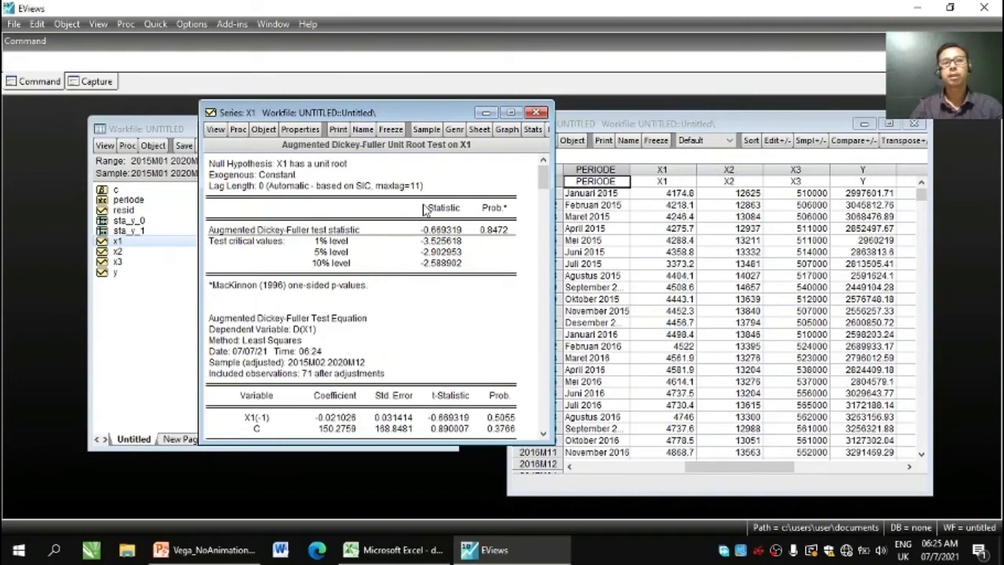
# Step: Freeze the level unit root test output of X1 as a table named sta_x1_0 and close the table
pyautogui.click(390, 129)
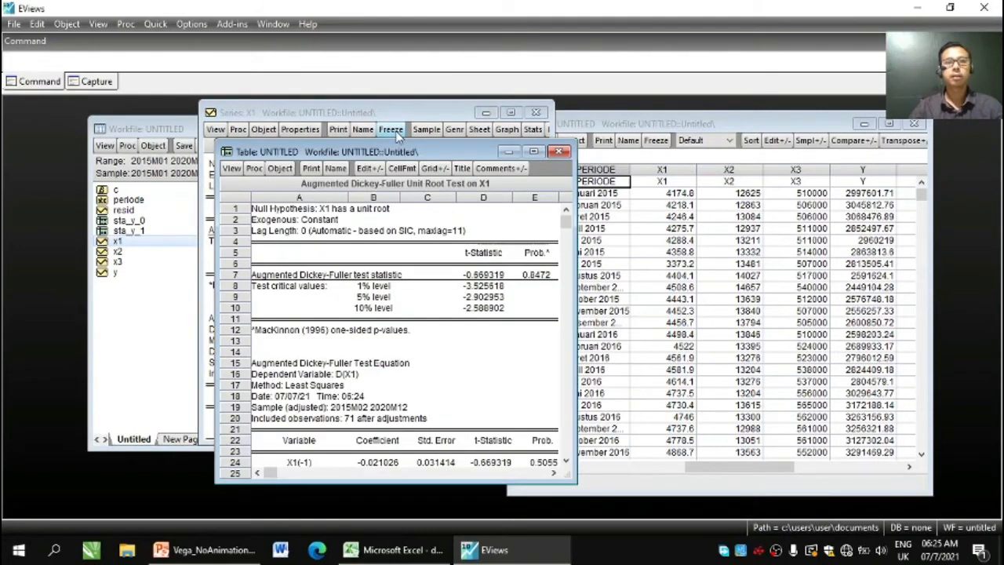
pyautogui.click(336, 170)
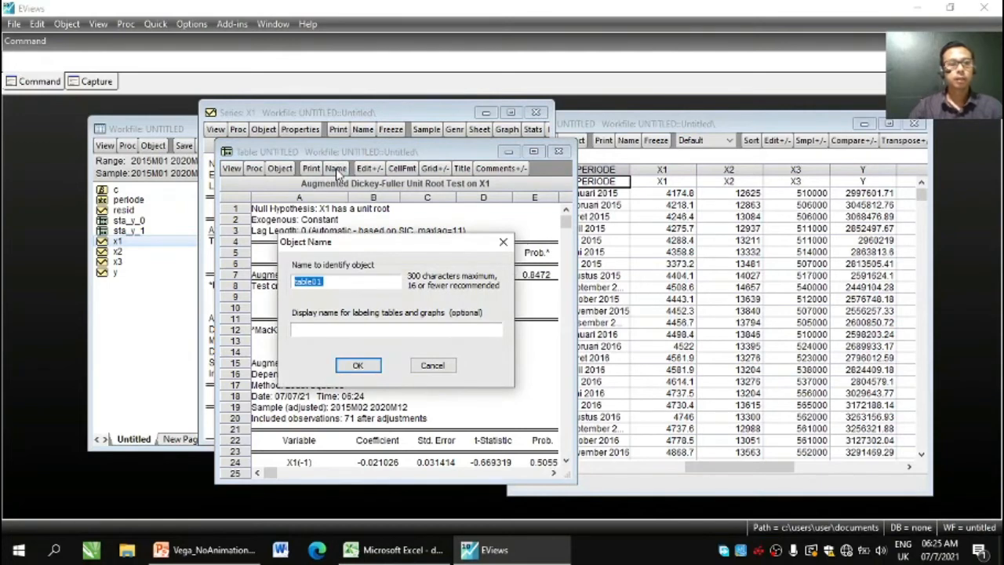
pyautogui.write('sta_x1_0')
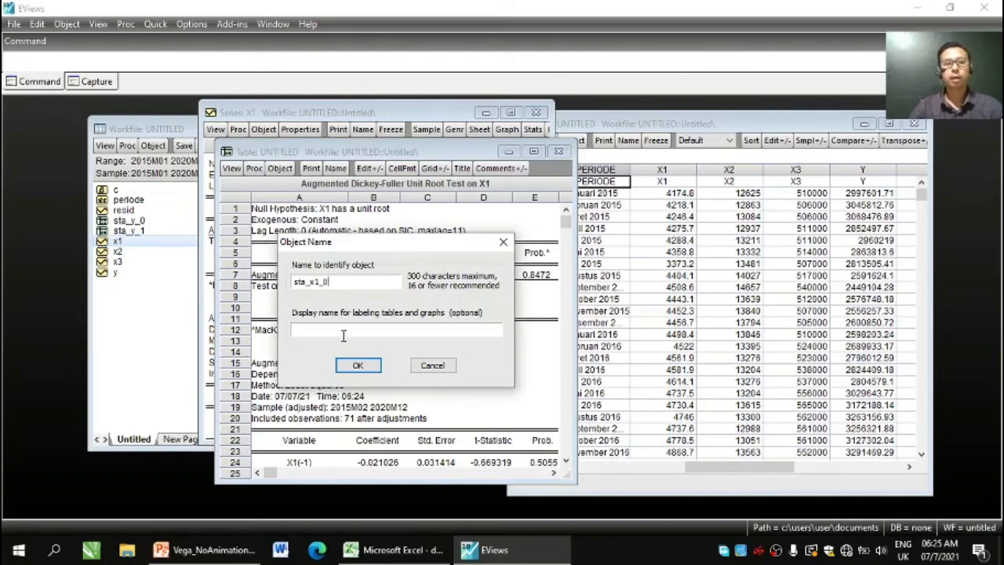
pyautogui.click(350, 365)
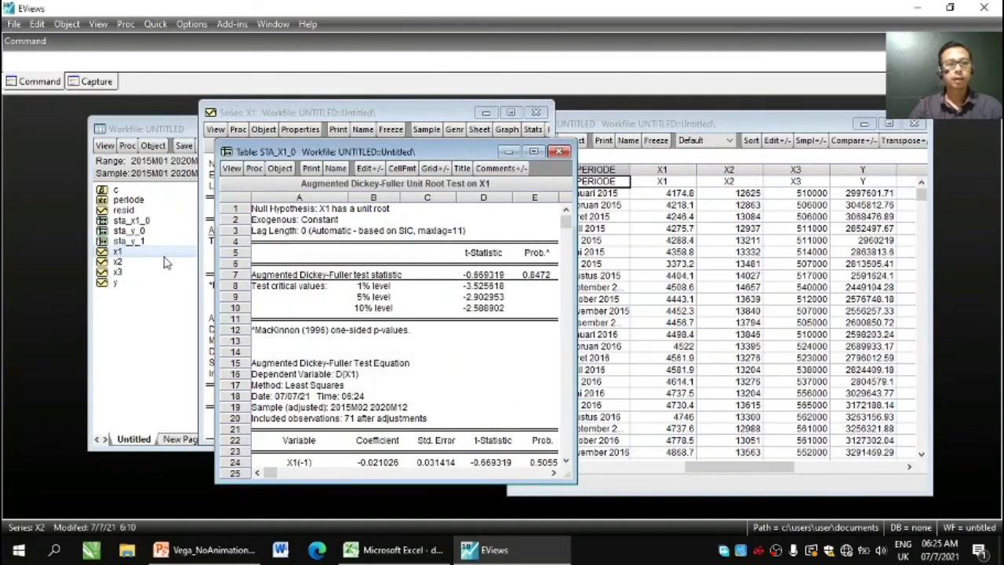
pyautogui.moveTo(451, 157); pyautogui.dragTo(457, 143)
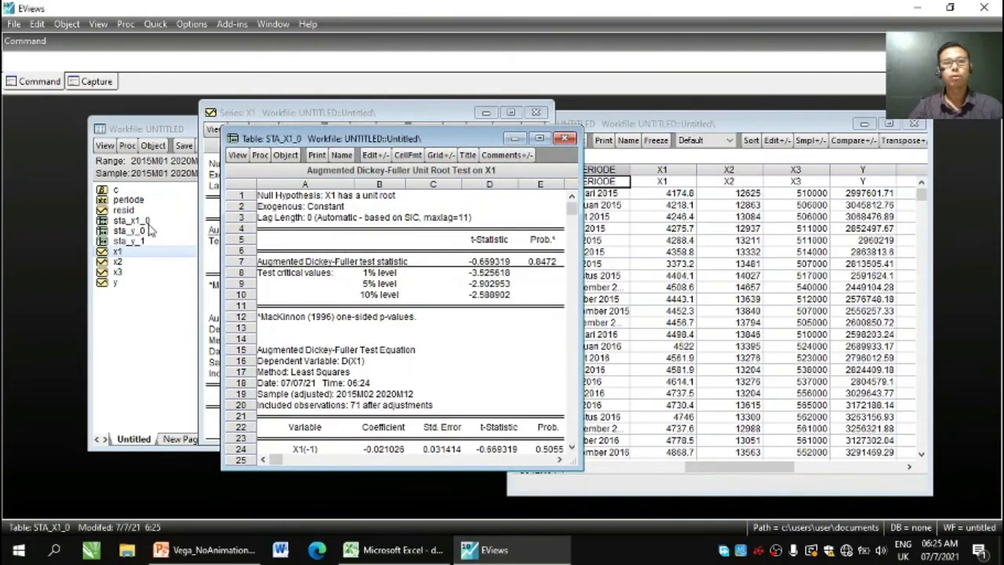
pyautogui.click(565, 139)
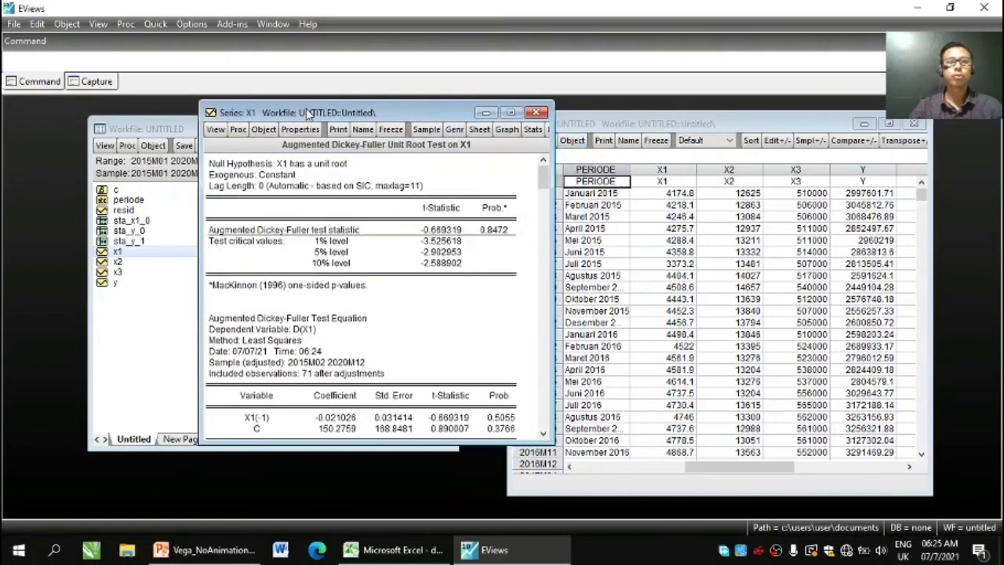
# Step: Run the Augmented Dickey-Fuller unit root test on series X1 in 1st difference with intercept
pyautogui.moveTo(320, 112); pyautogui.dragTo(312, 115)
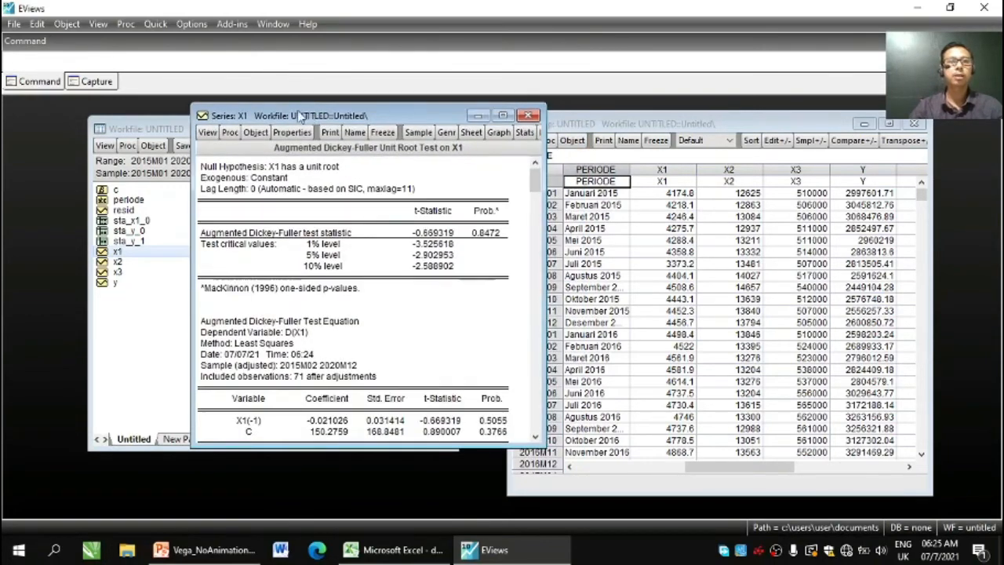
pyautogui.click(207, 133)
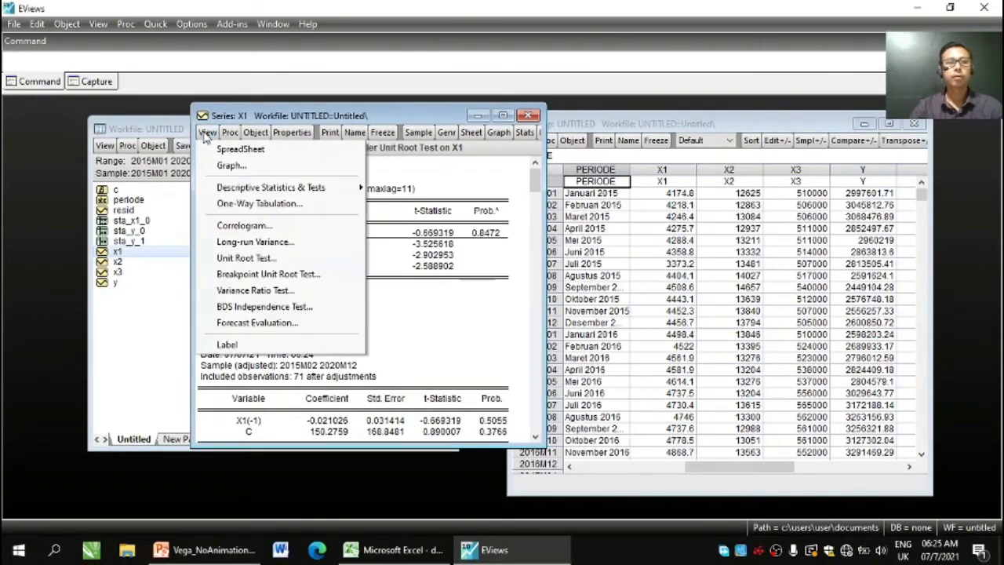
pyautogui.click(214, 259)
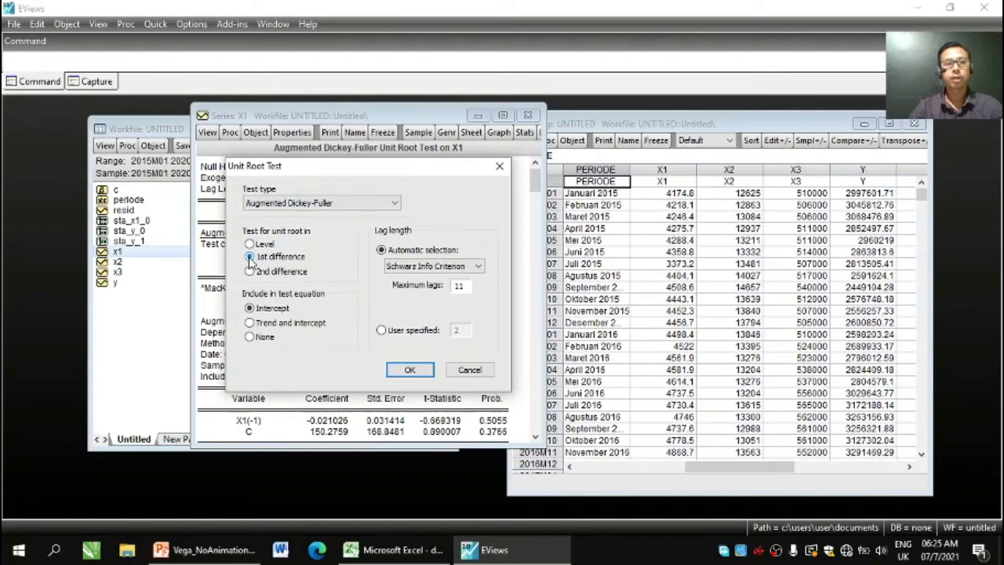
pyautogui.click(404, 369)
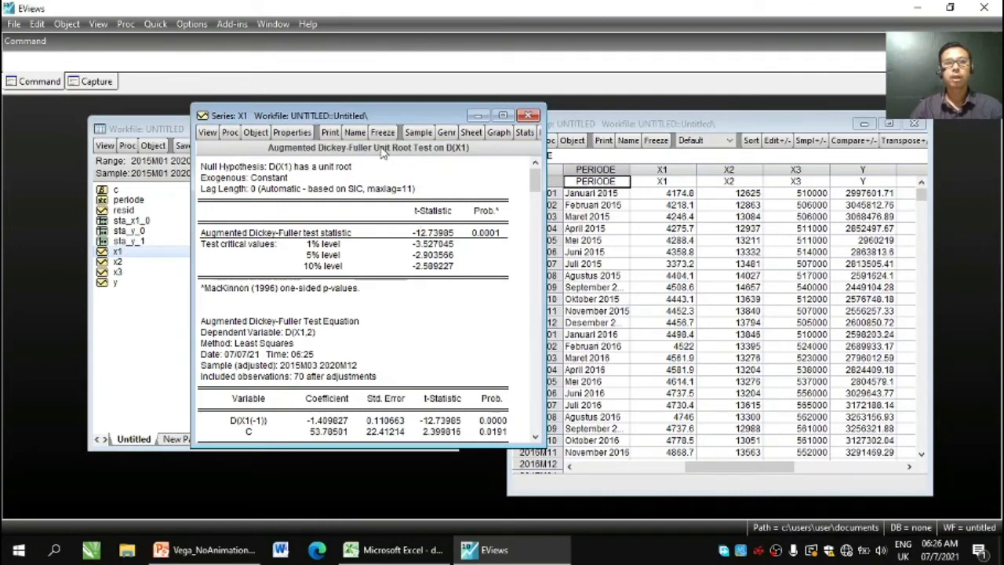
# Step: Freeze the first-difference unit root test output of X1 as a table named sta_x1_1, closing the table and series windows
pyautogui.click(383, 133)
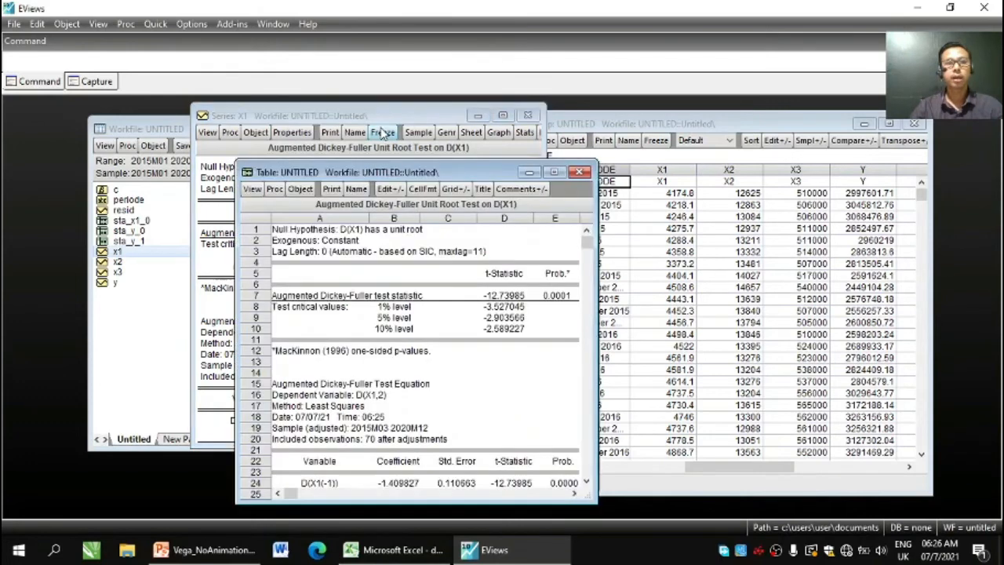
pyautogui.click(356, 191)
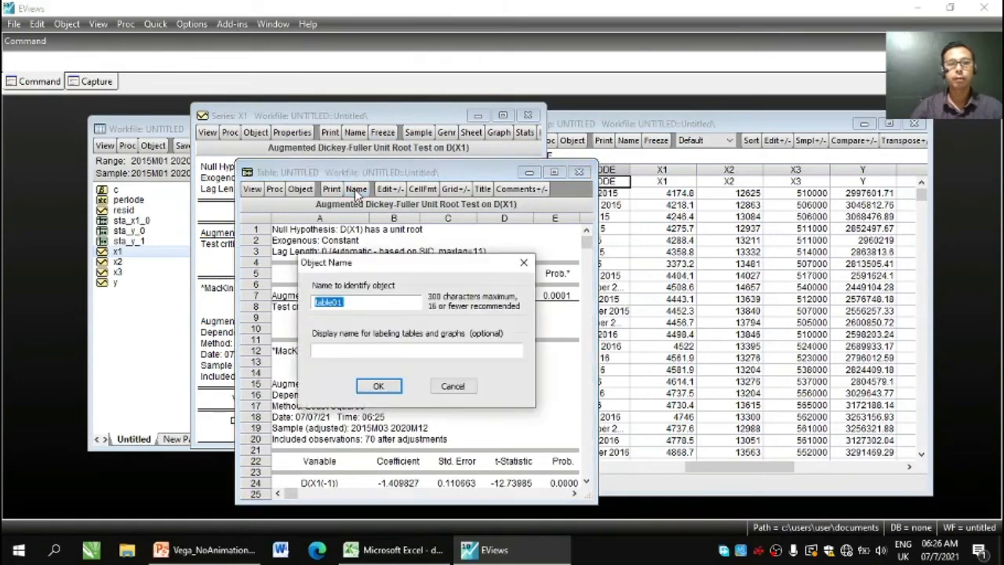
pyautogui.write('sta_x1_1')
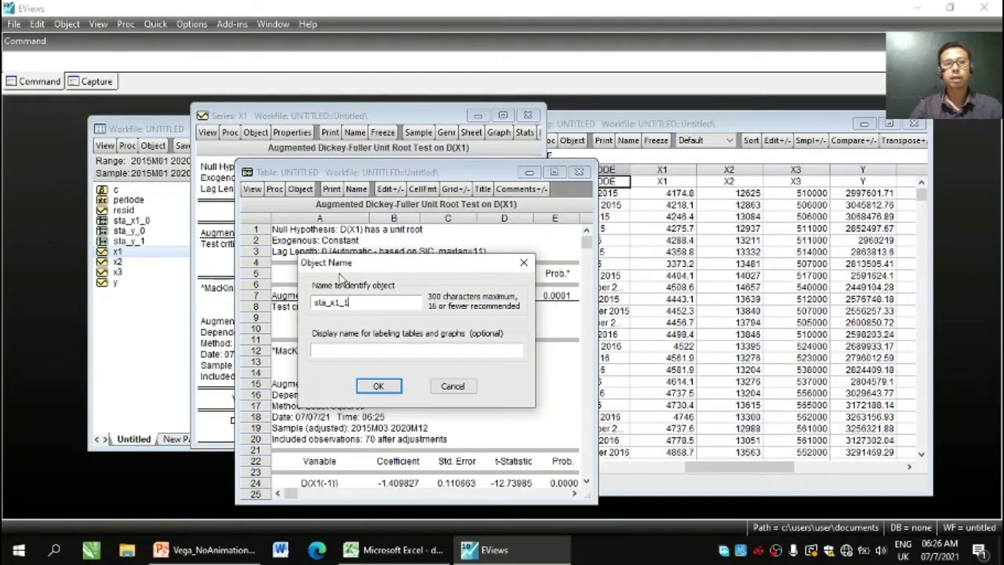
pyautogui.click(377, 387)
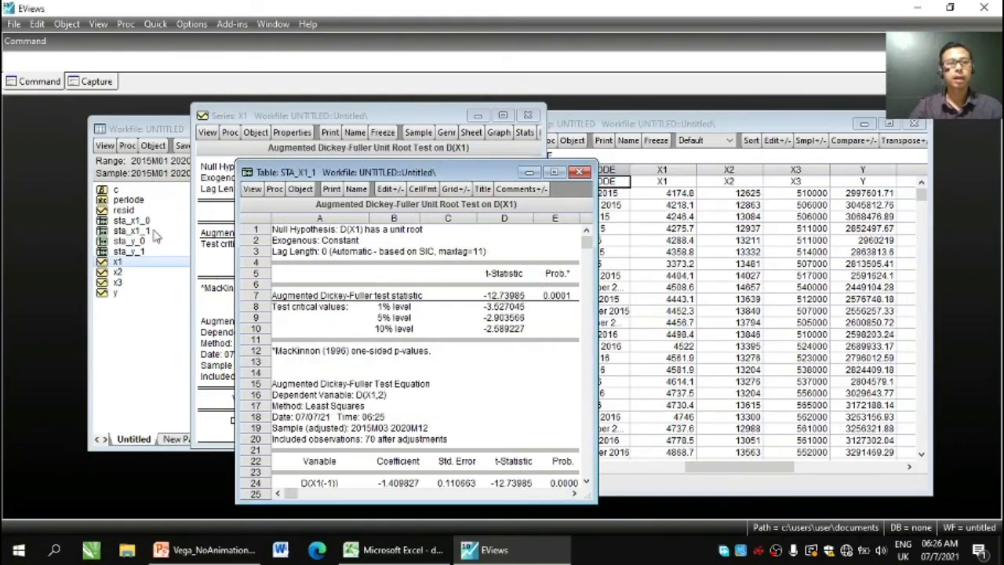
pyautogui.click(578, 172)
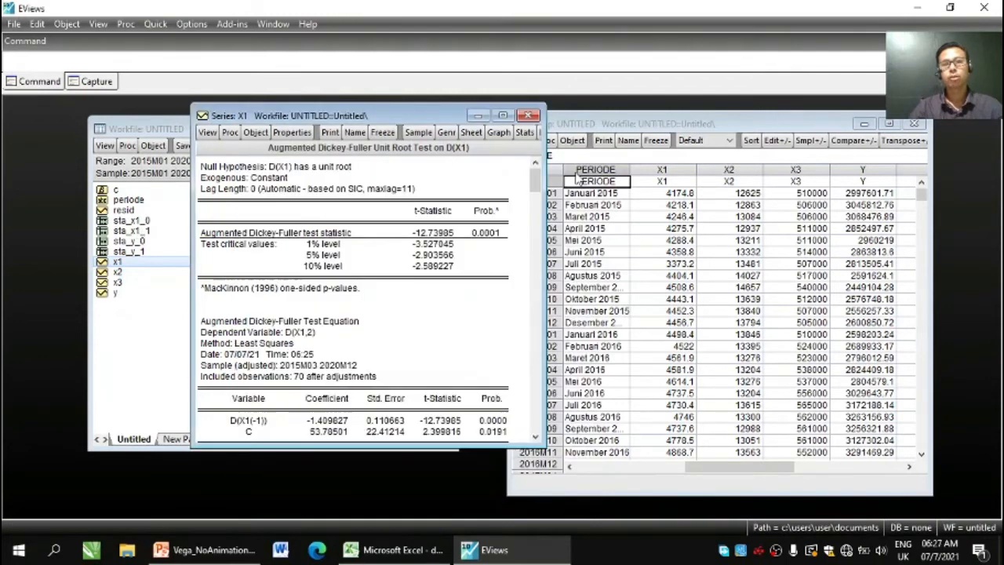
pyautogui.click(530, 116)
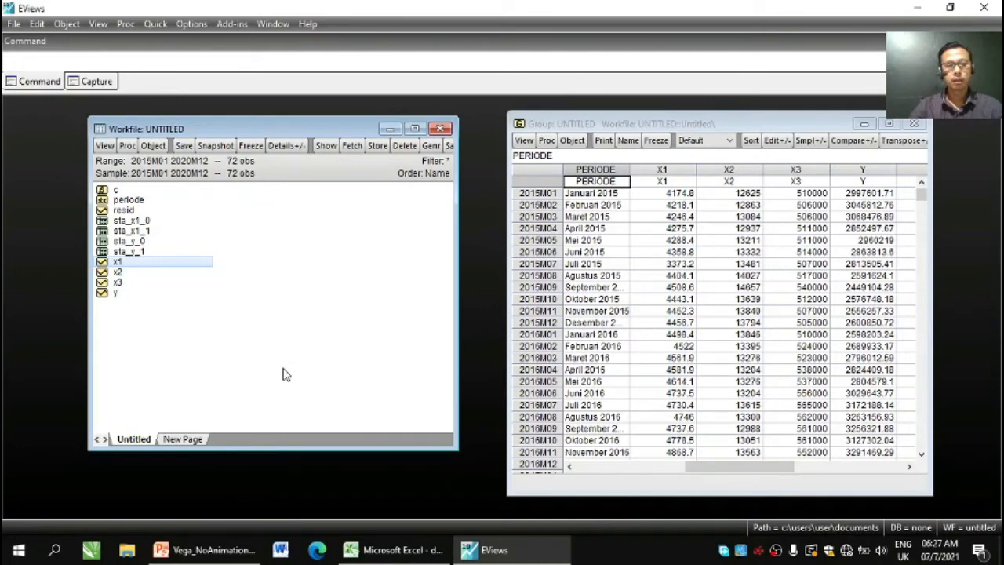
# Step: Switch to the PowerPoint presentation and enter "1st difference" as the Stasioner result for X1 in the slide 6 table
pyautogui.click(217, 552)
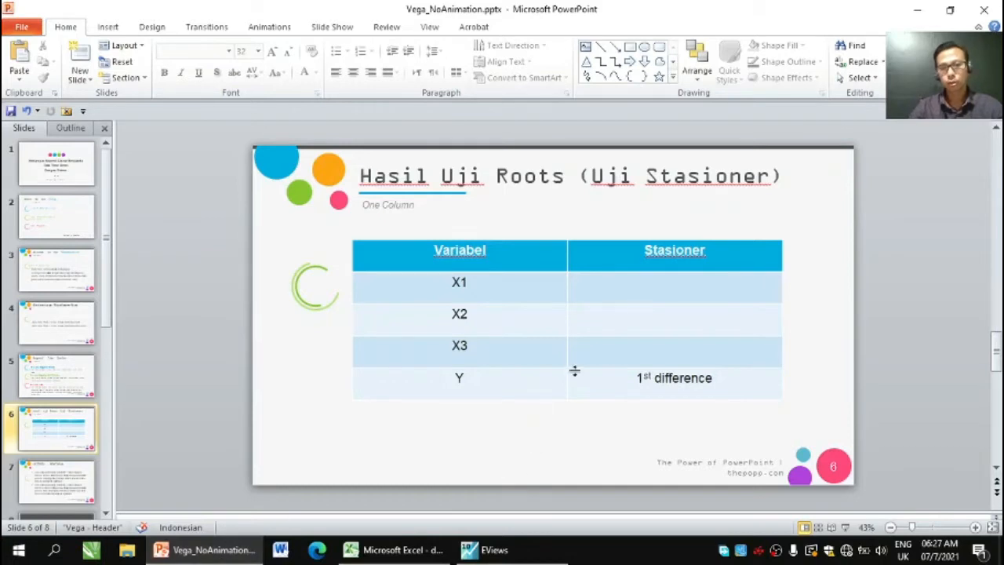
pyautogui.click(620, 286)
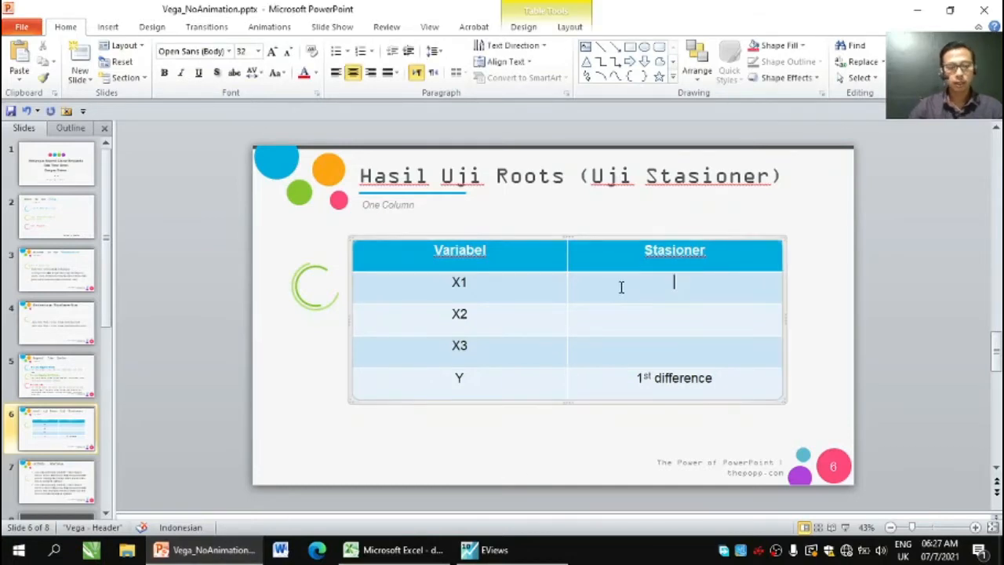
pyautogui.write('1st difference')
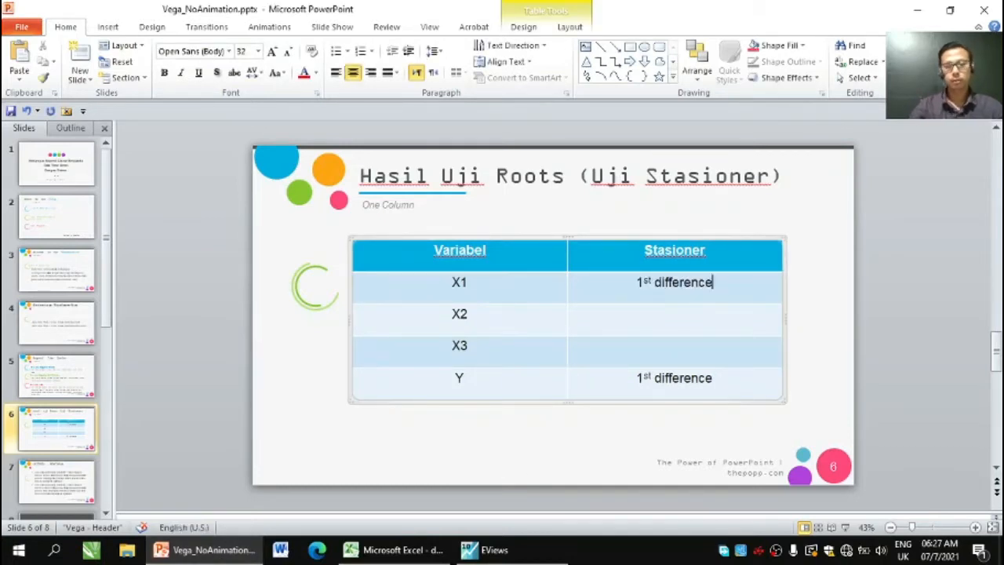
pyautogui.click(515, 315)
# Step: Return to EViews and run the Augmented Dickey-Fuller unit root test on series X2 in level with intercept
pyautogui.click(492, 552)
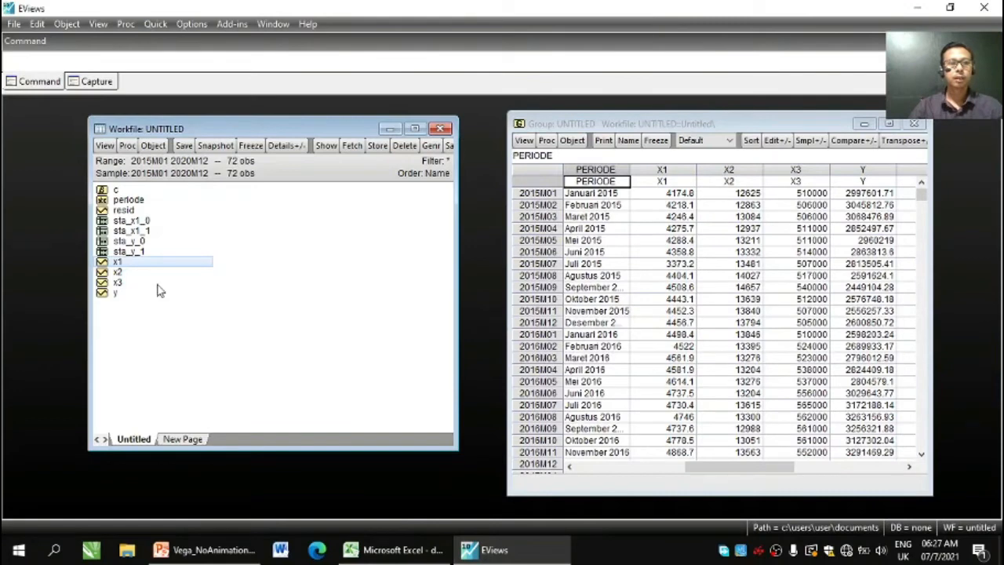
pyautogui.doubleClick(117, 273)
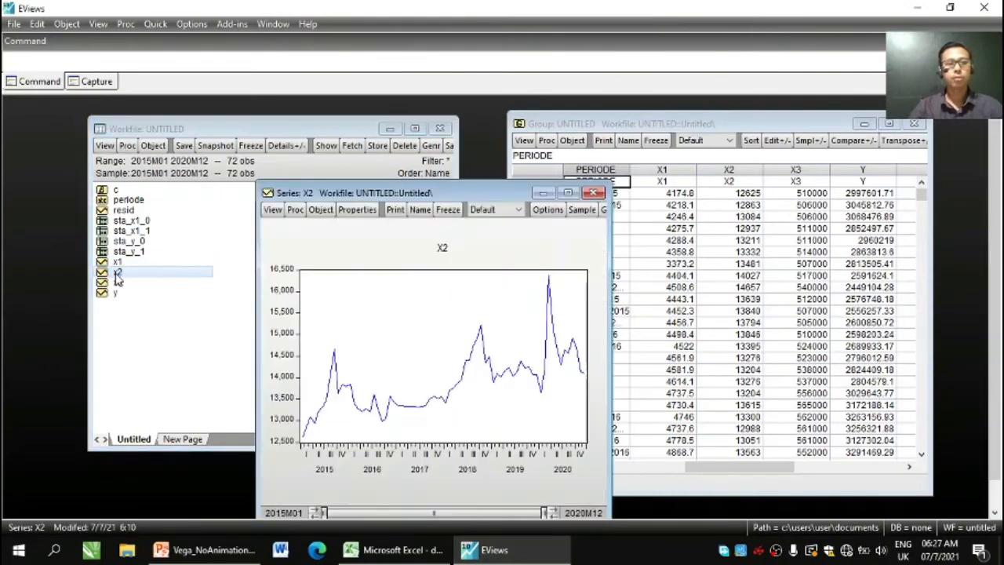
pyautogui.moveTo(487, 193); pyautogui.dragTo(455, 151)
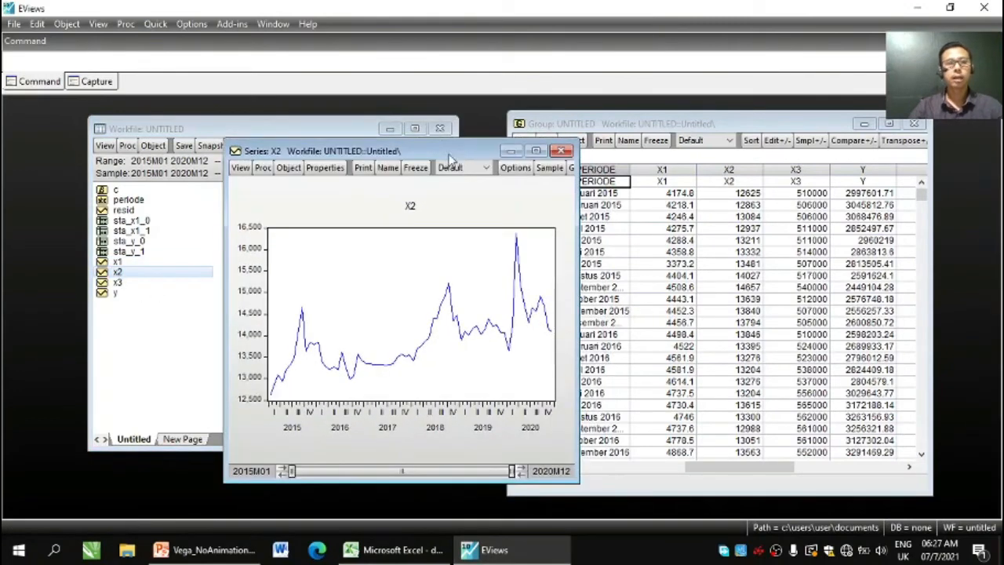
pyautogui.click(240, 169)
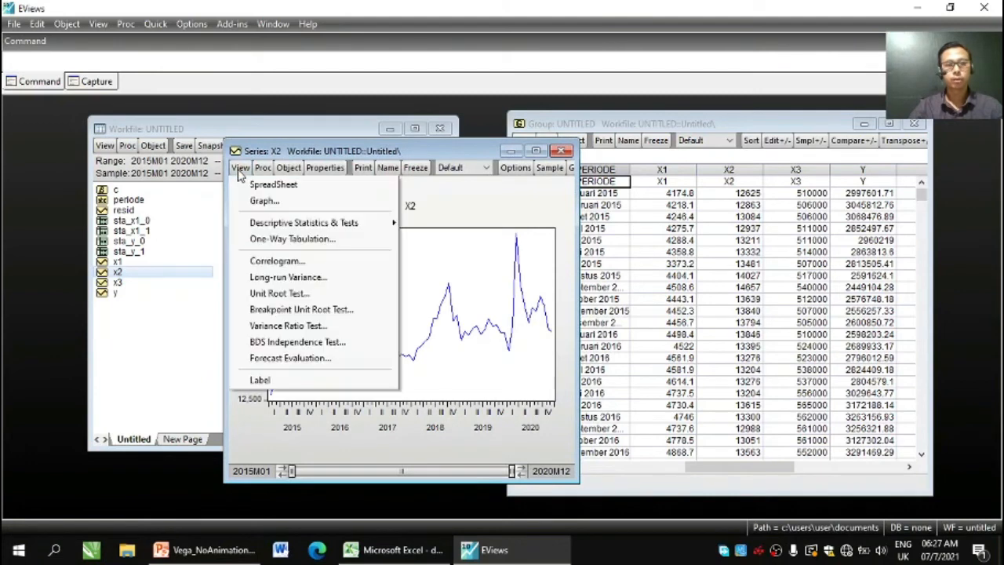
pyautogui.click(260, 296)
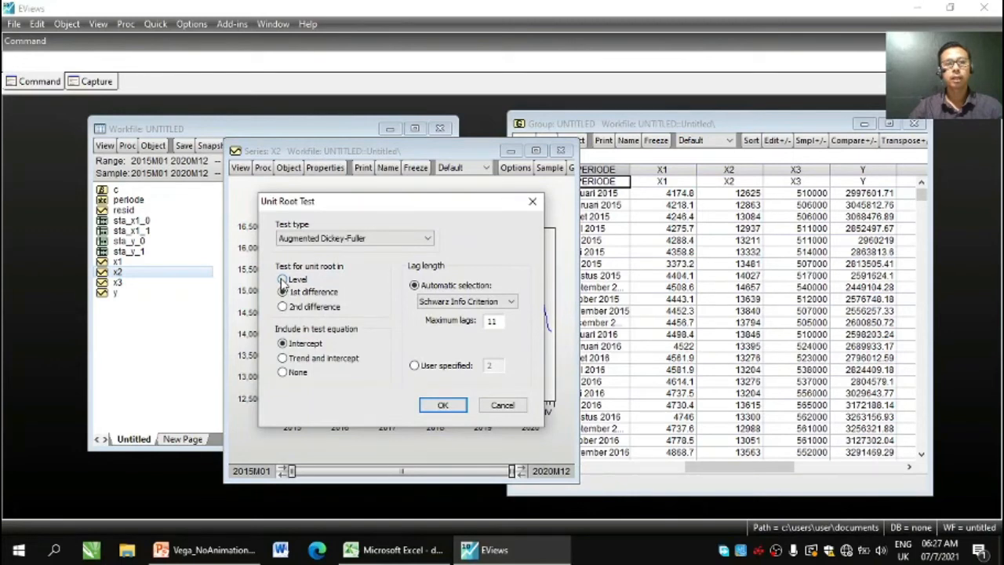
pyautogui.click(444, 404)
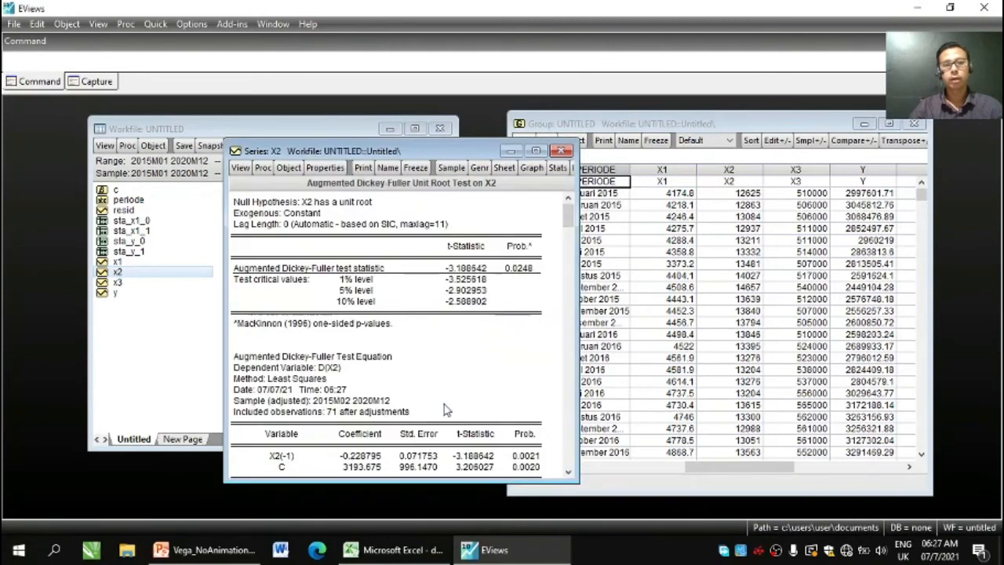
# Step: Freeze the level unit root test output of X2 as a table named sta_x2_0 and close the table window
pyautogui.moveTo(472, 151); pyautogui.dragTo(424, 110)
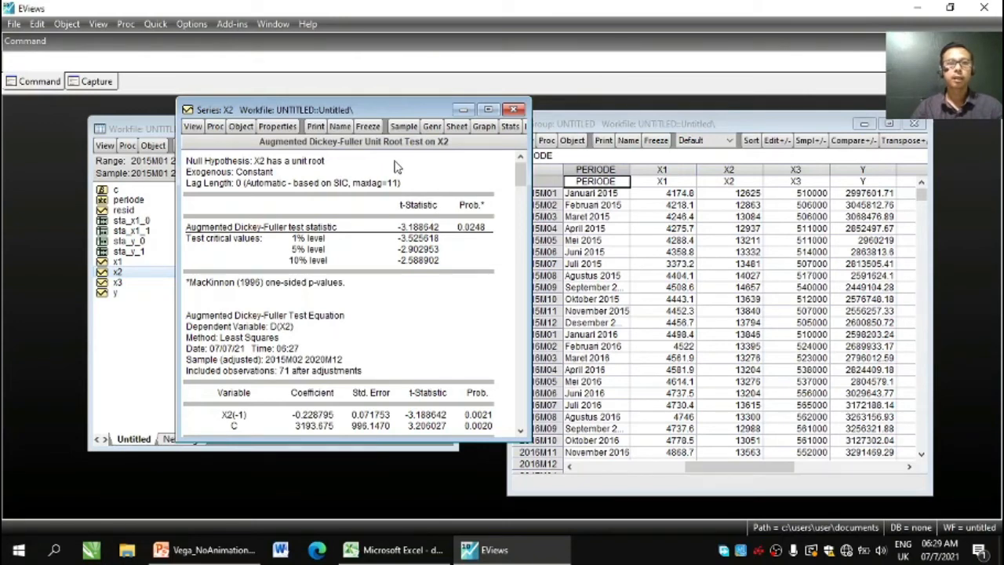
pyautogui.click(368, 127)
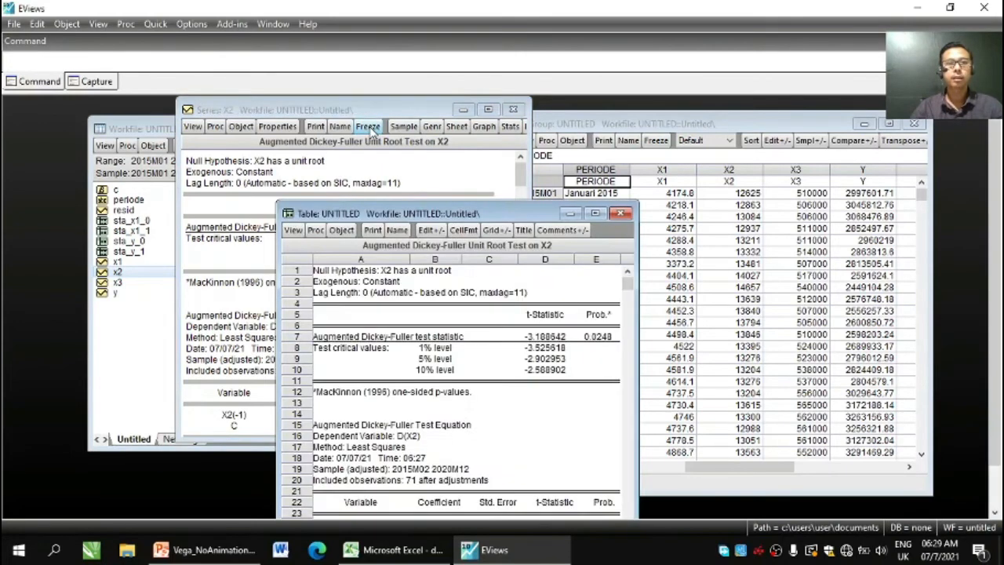
pyautogui.click(396, 230)
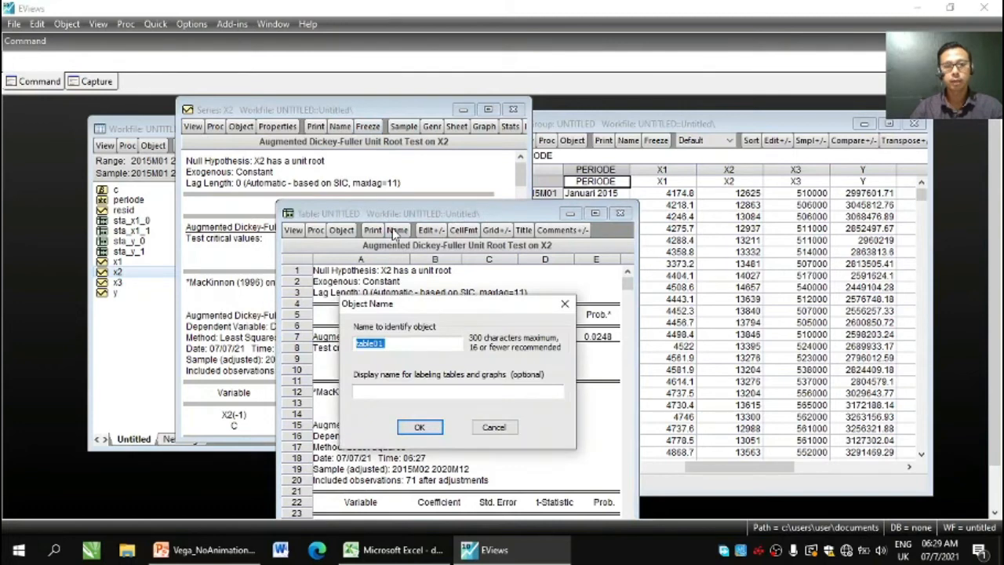
pyautogui.write('sta_')
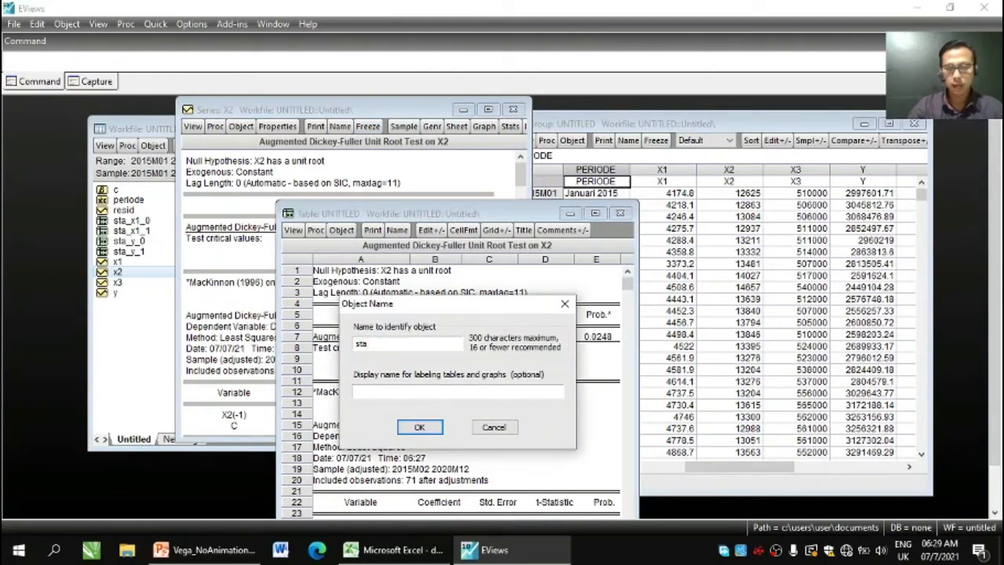
pyautogui.write('x')
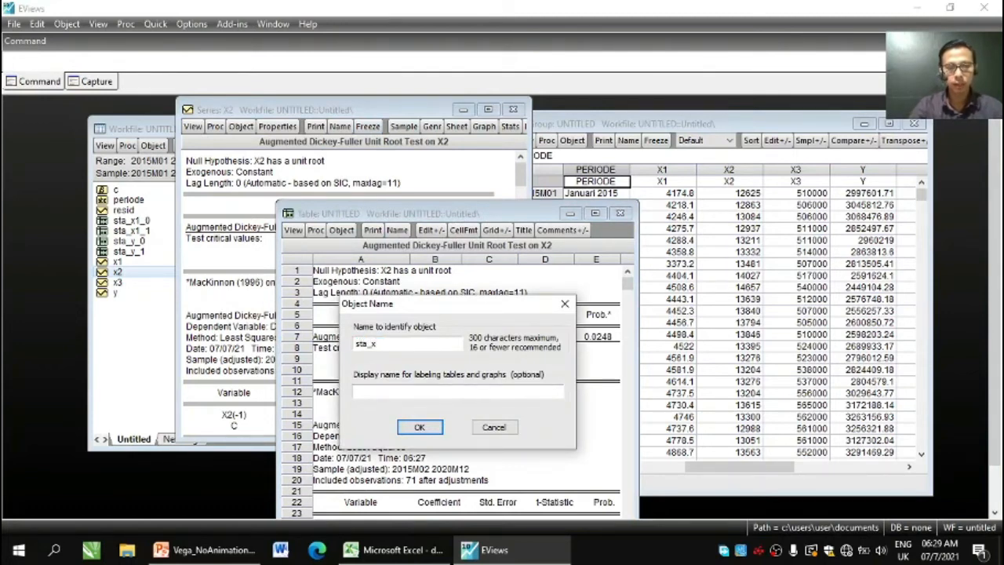
pyautogui.write('2_')
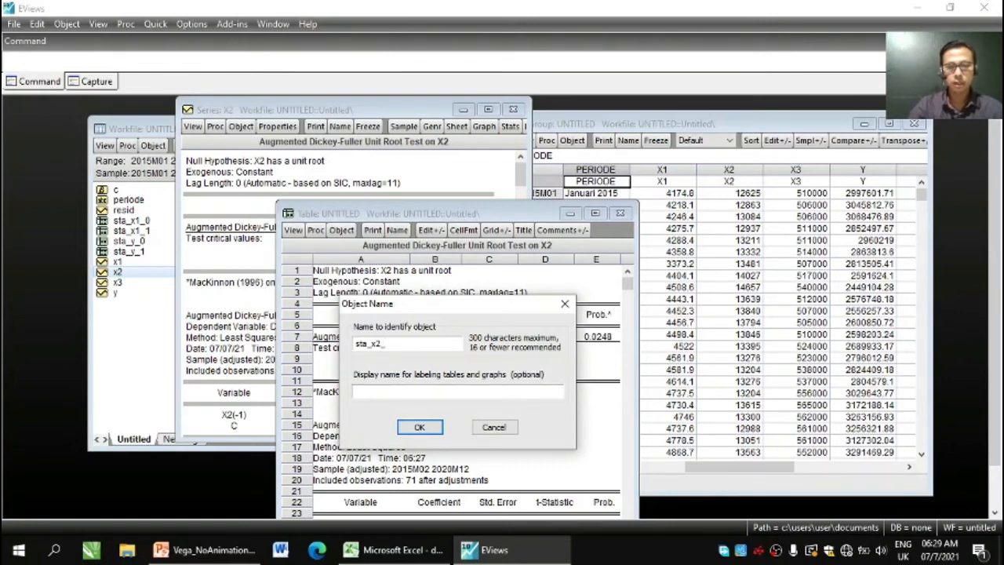
pyautogui.write('0')
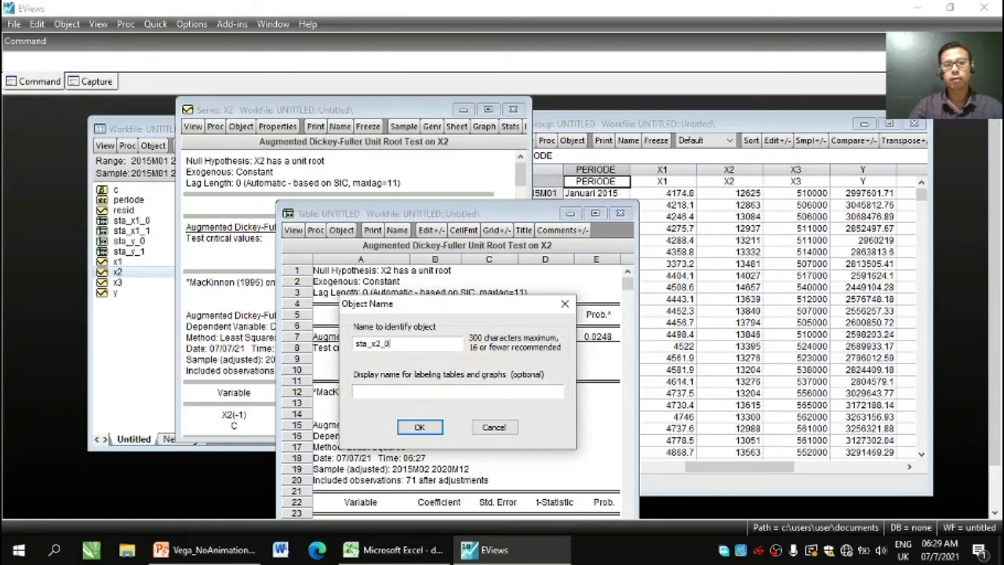
pyautogui.click(416, 427)
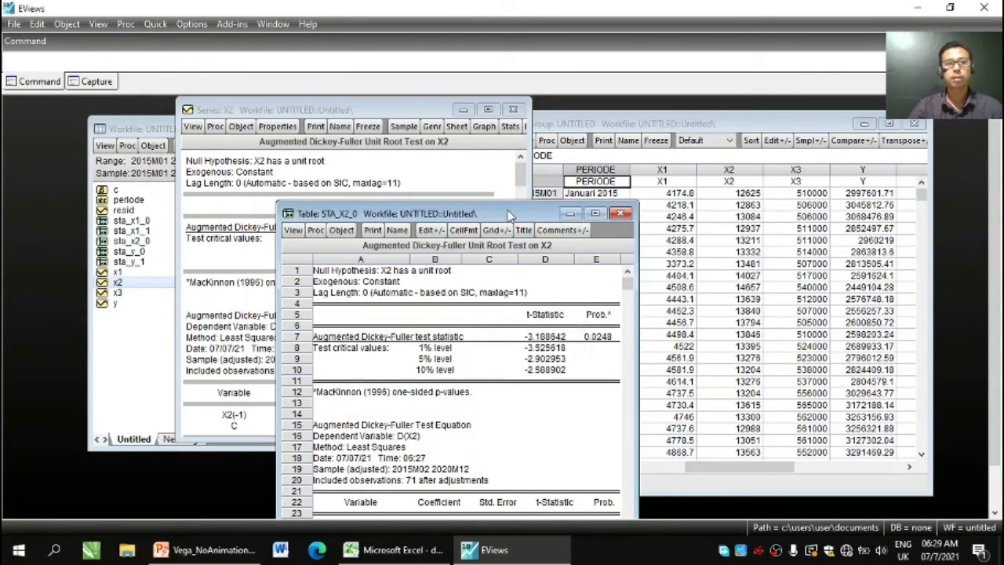
pyautogui.moveTo(510, 213); pyautogui.dragTo(491, 189)
pyautogui.click(602, 191)
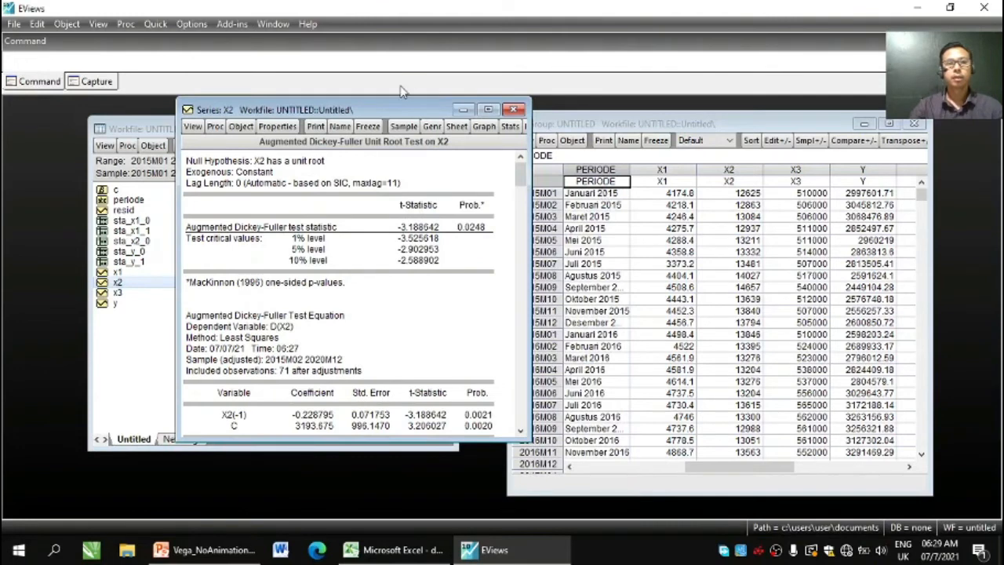
# Step: Run the Augmented Dickey-Fuller unit root test on series X2 in 1st difference with intercept
pyautogui.moveTo(391, 110)
pyautogui.mouseDown()
pyautogui.moveTo(402, 106)
pyautogui.moveTo(401, 116)
pyautogui.mouseUp()
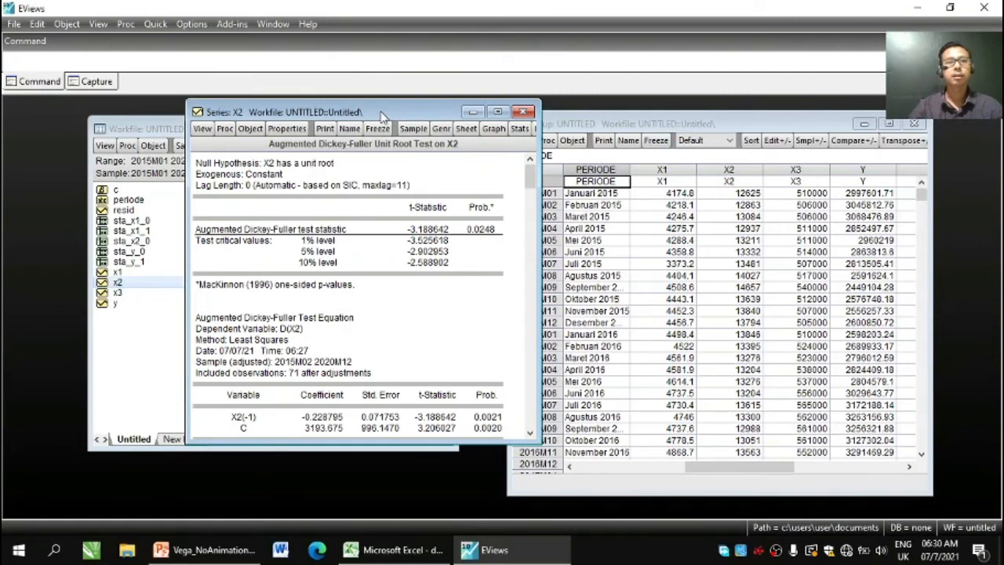
pyautogui.click(203, 130)
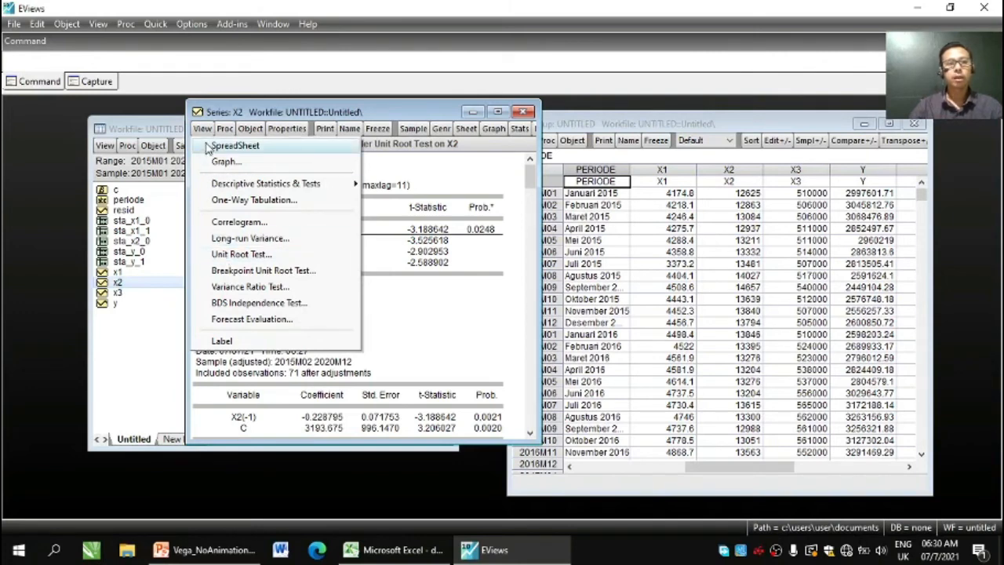
pyautogui.click(222, 254)
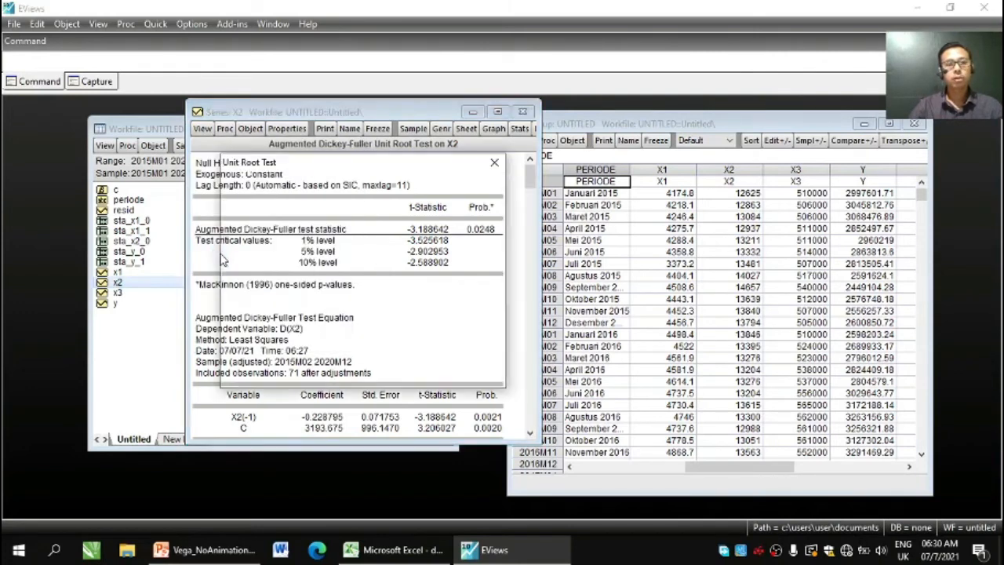
pyautogui.click(245, 253)
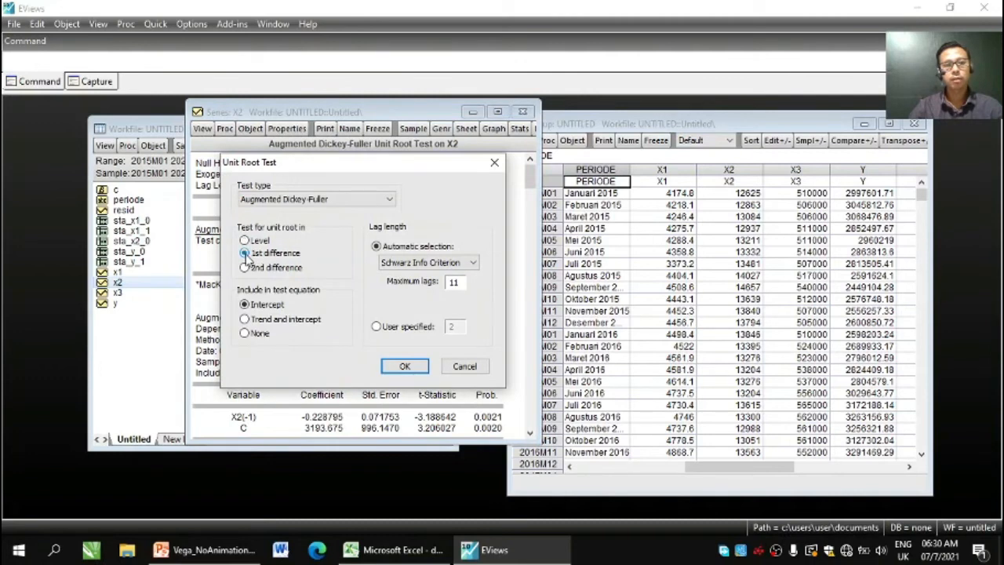
pyautogui.click(395, 363)
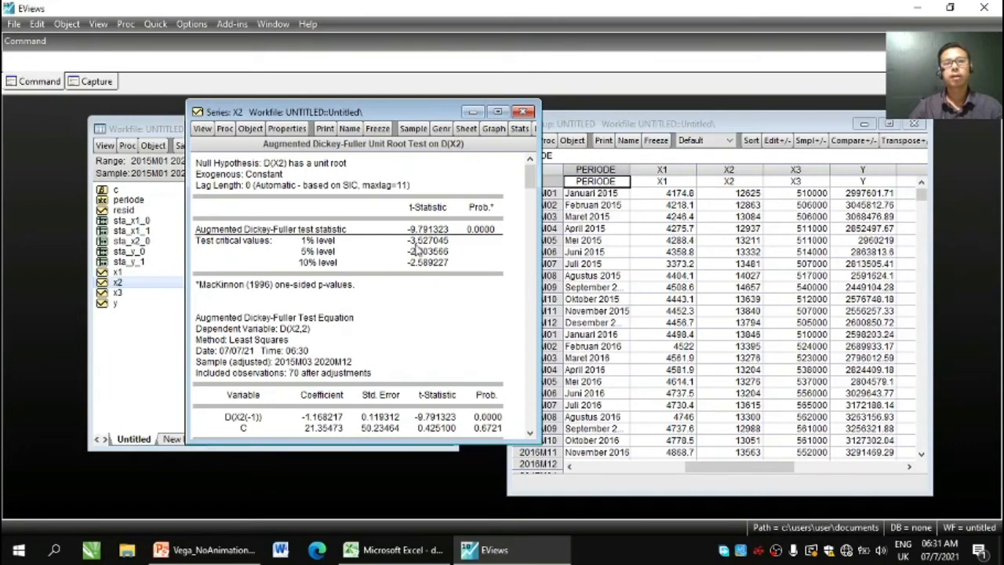
# Step: Freeze the first-difference unit root test output of X2 as a table named sta_x2_1, closing the table and series windows
pyautogui.click(377, 128)
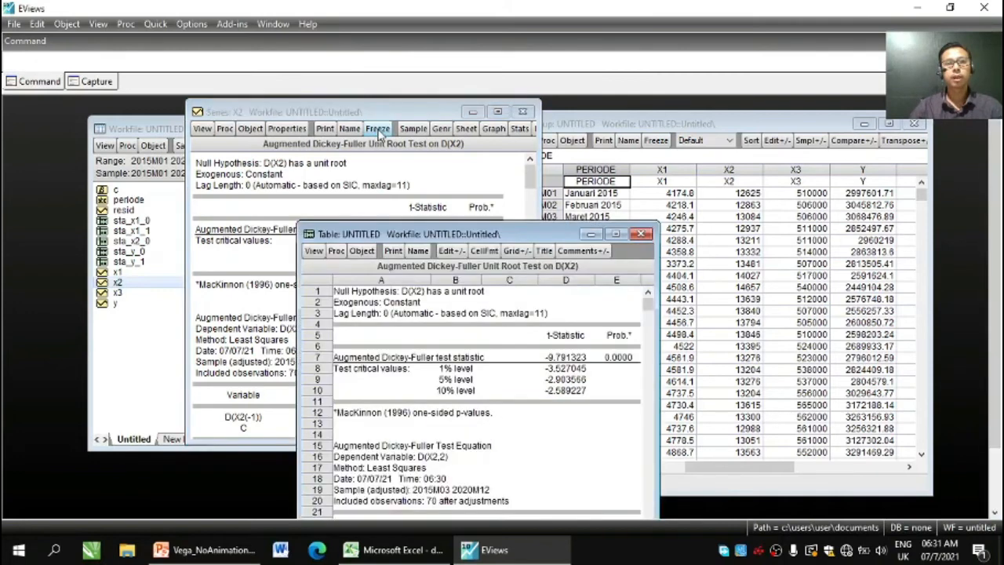
pyautogui.click(417, 251)
pyautogui.write('sta_x2_1')
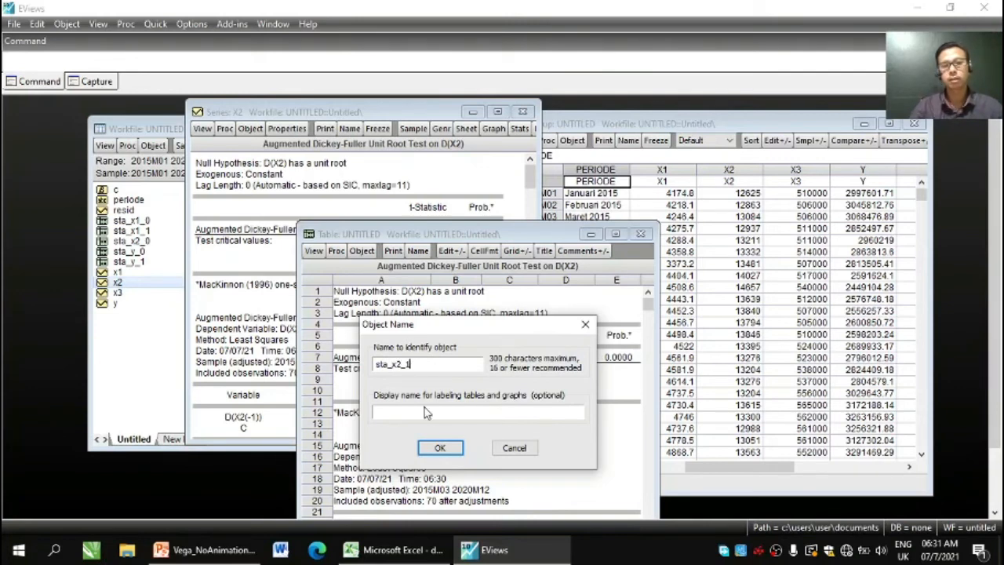
pyautogui.click(439, 448)
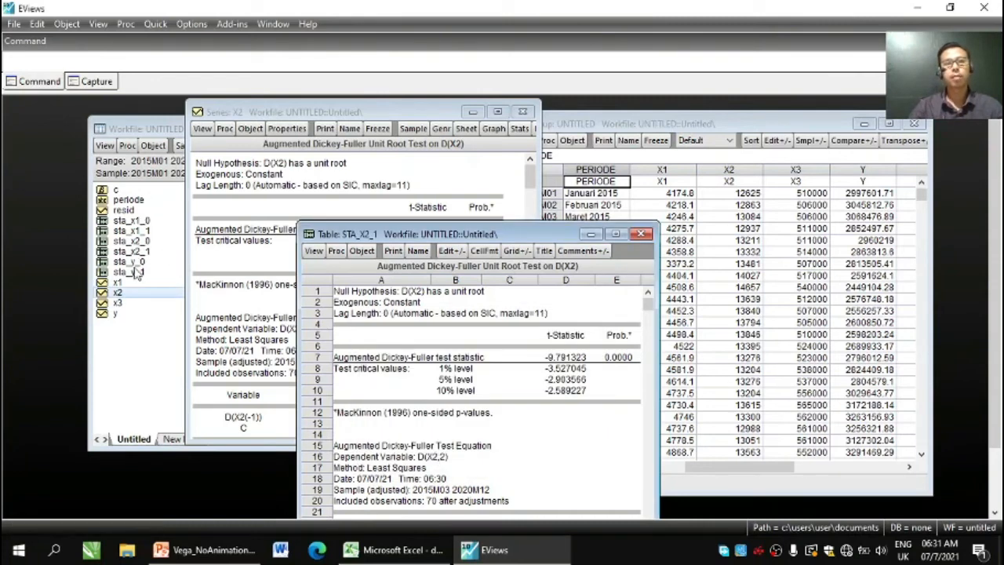
pyautogui.click(644, 235)
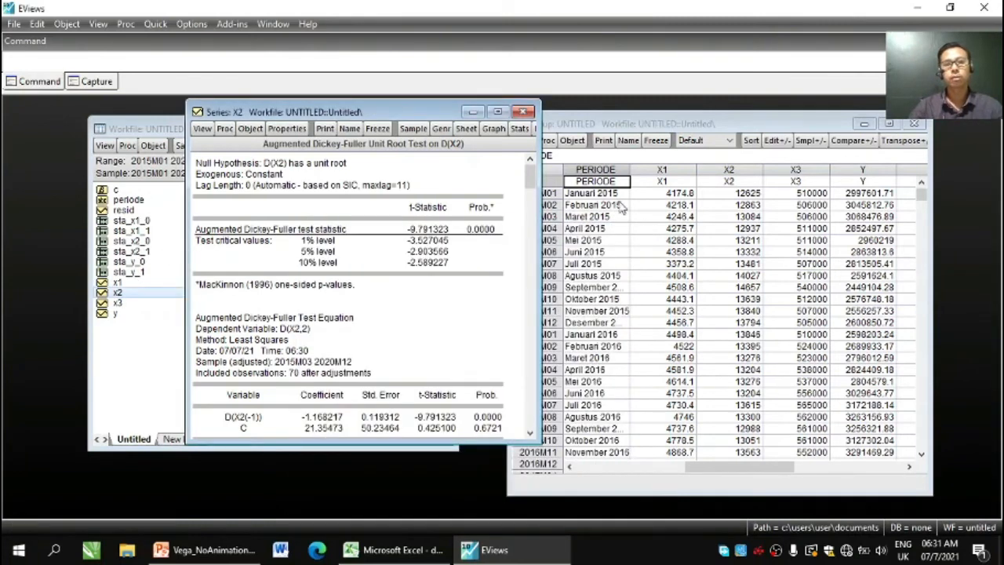
pyautogui.click(524, 112)
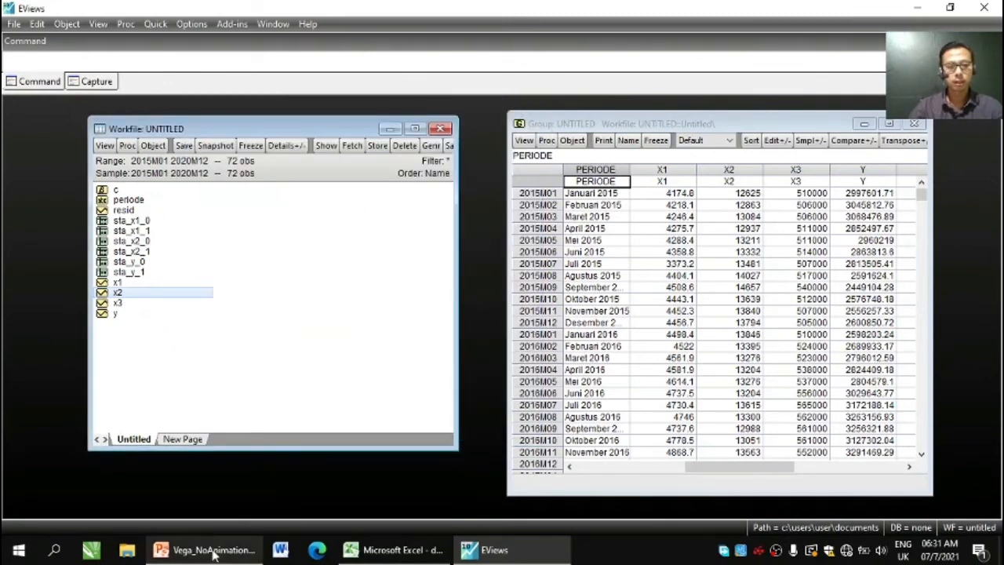
# Step: Switch to the PowerPoint presentation and enter "level" as the Stasioner result for X2 in the slide 6 table
pyautogui.moveTo(212, 555)
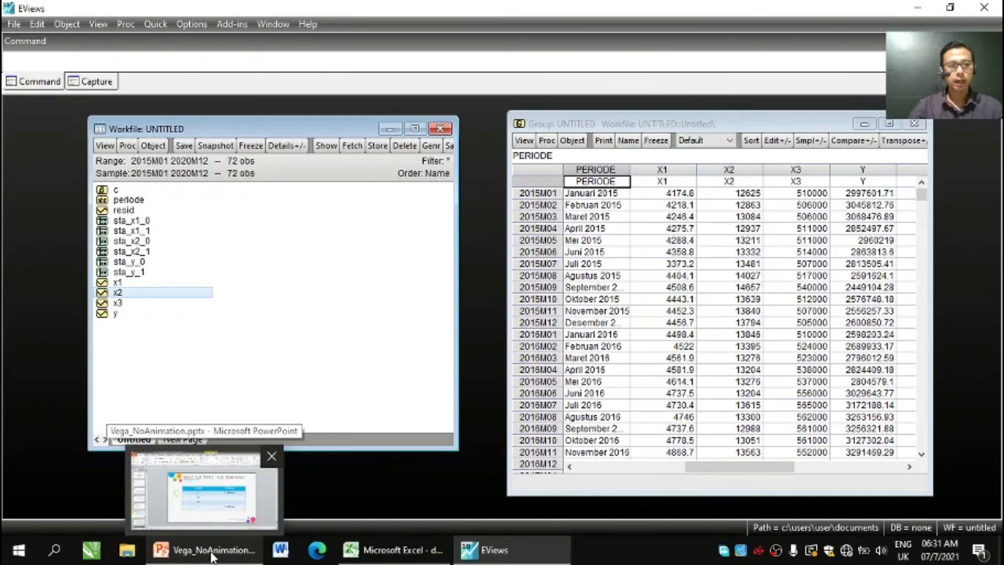
pyautogui.click(212, 555)
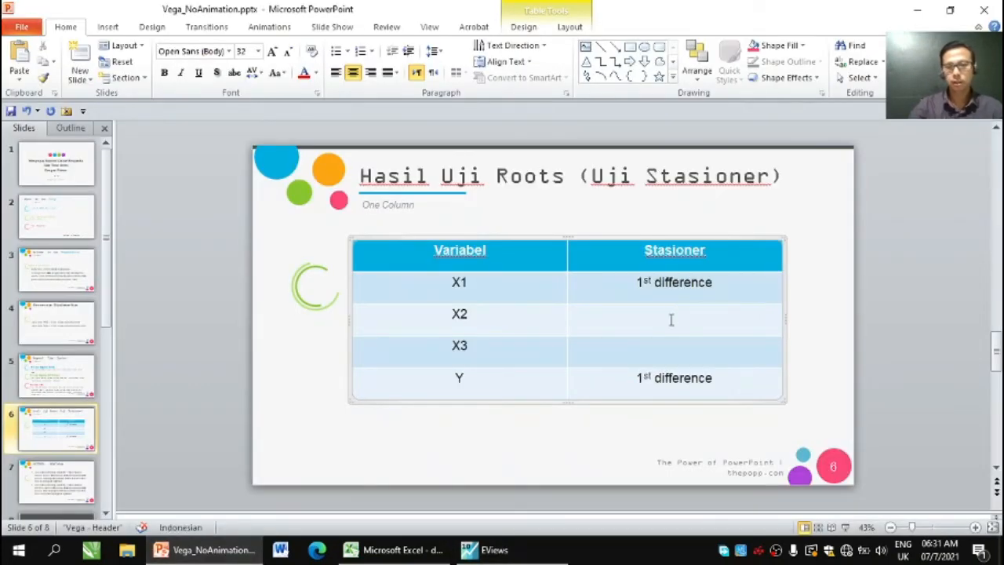
pyautogui.write('level')
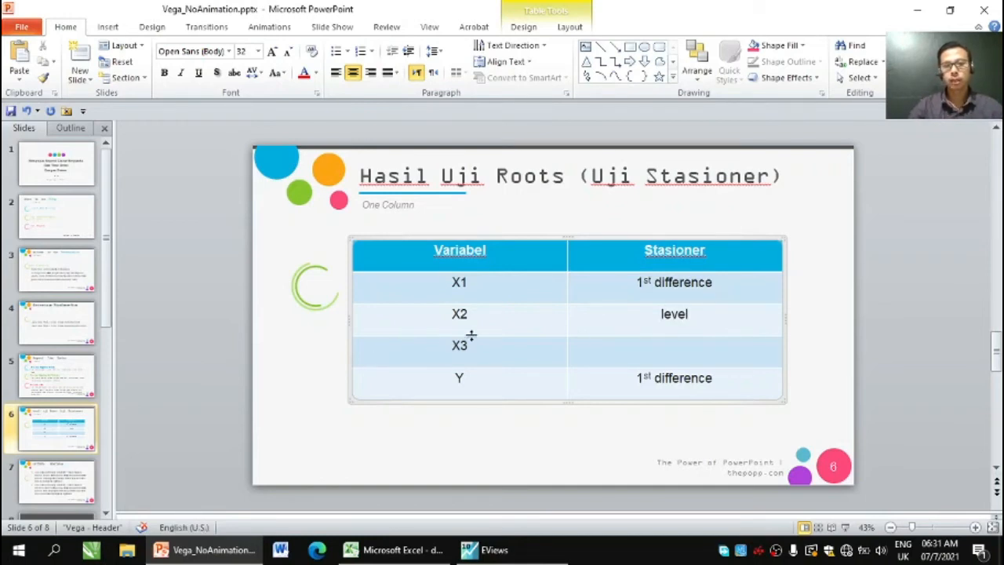
# Step: Return to EViews and run the Augmented Dickey-Fuller unit root test on series X3 in level with intercept
pyautogui.click(490, 551)
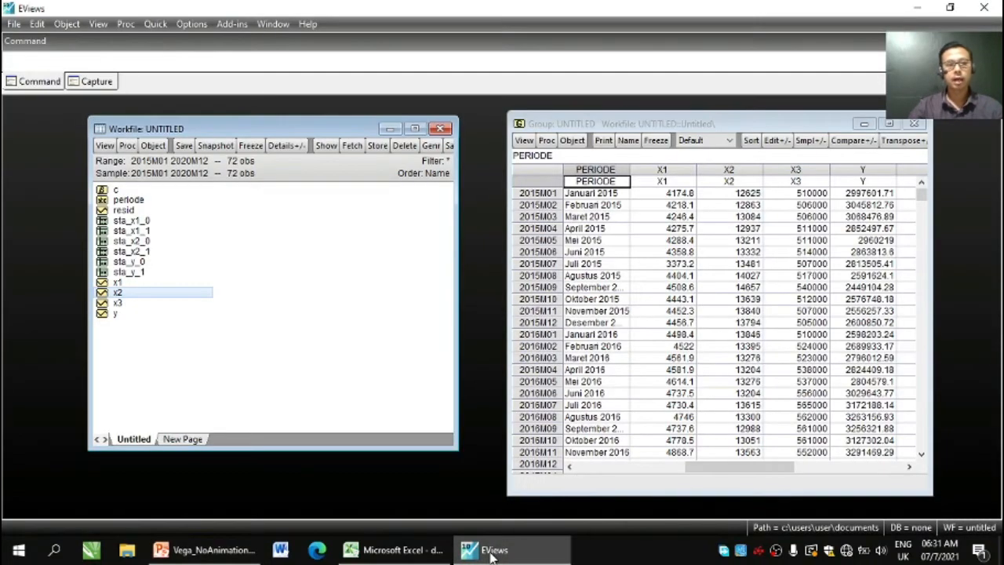
pyautogui.doubleClick(116, 303)
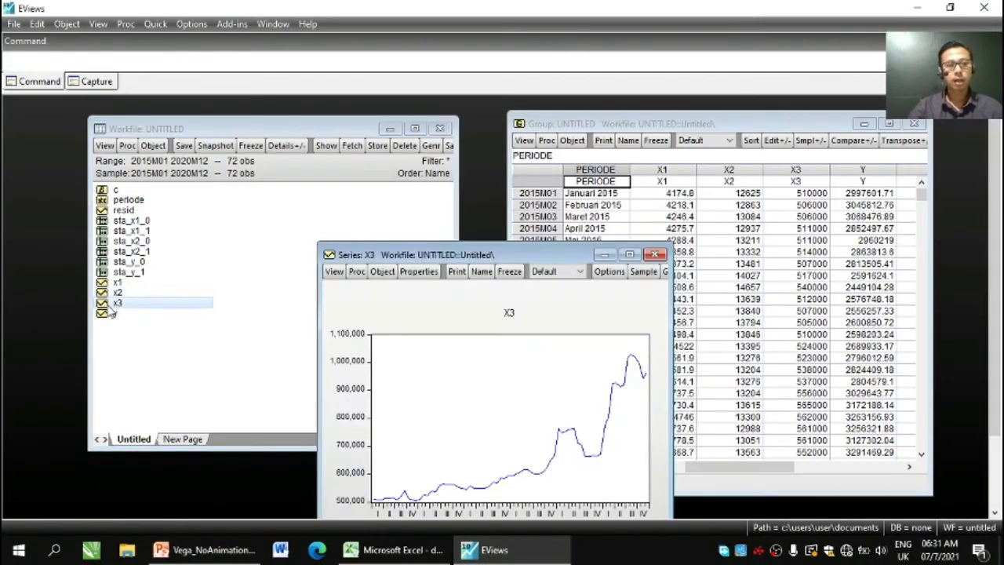
pyautogui.moveTo(518, 255); pyautogui.dragTo(423, 135)
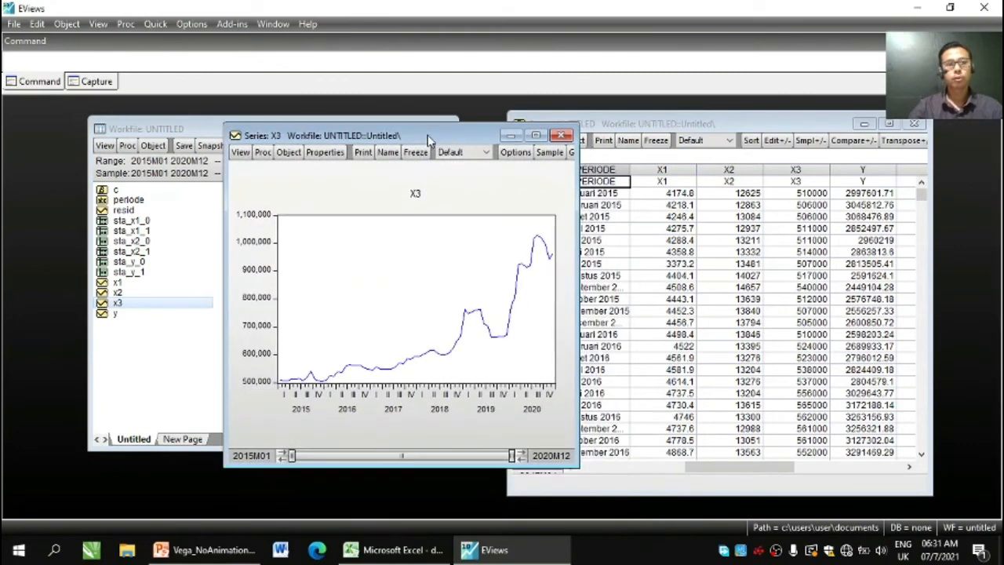
pyautogui.click(241, 153)
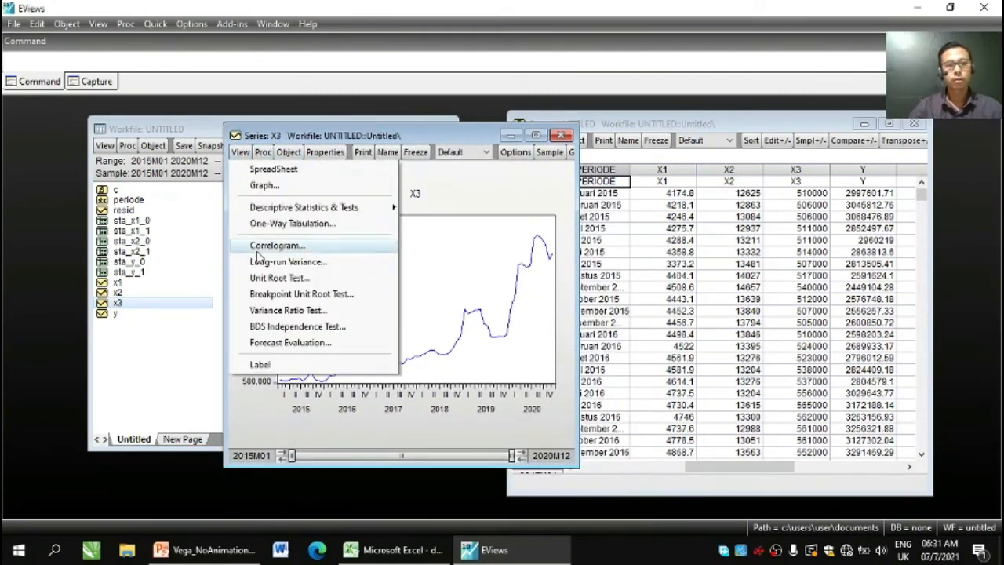
pyautogui.click(267, 279)
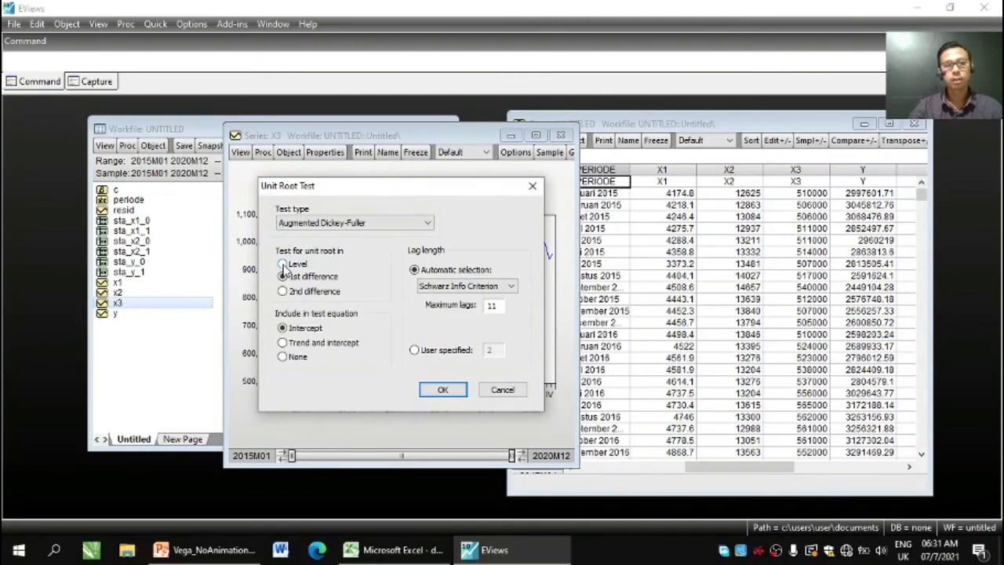
pyautogui.click(442, 390)
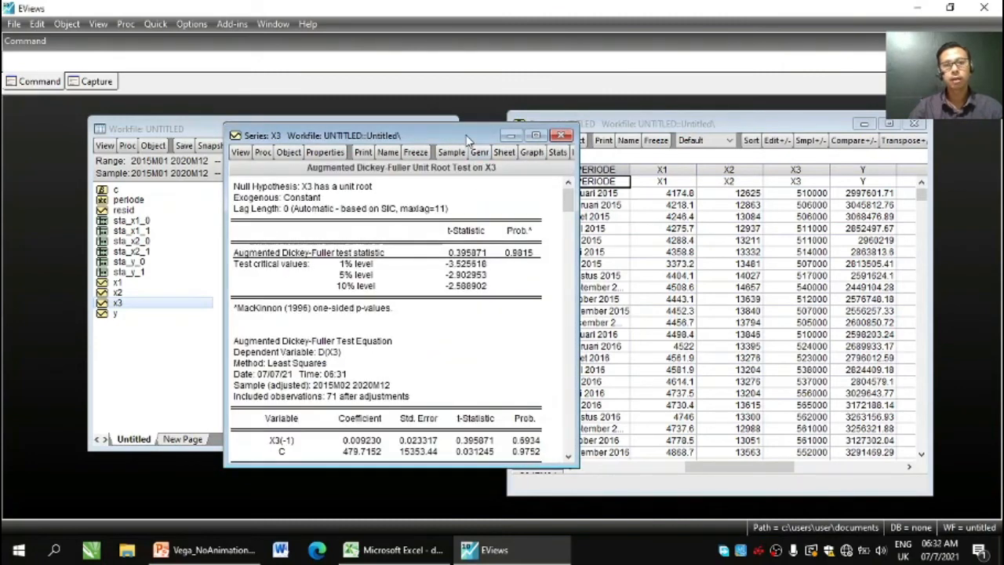
# Step: Freeze the level unit root test output of X3 as a table named sta_x3_0 and close the table window
pyautogui.moveTo(467, 138); pyautogui.dragTo(441, 110)
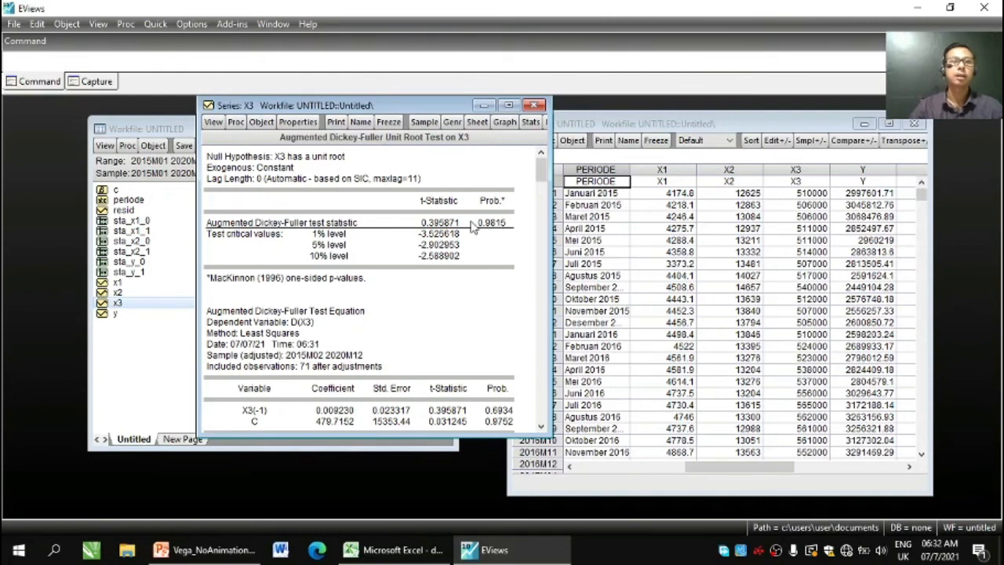
pyautogui.click(388, 124)
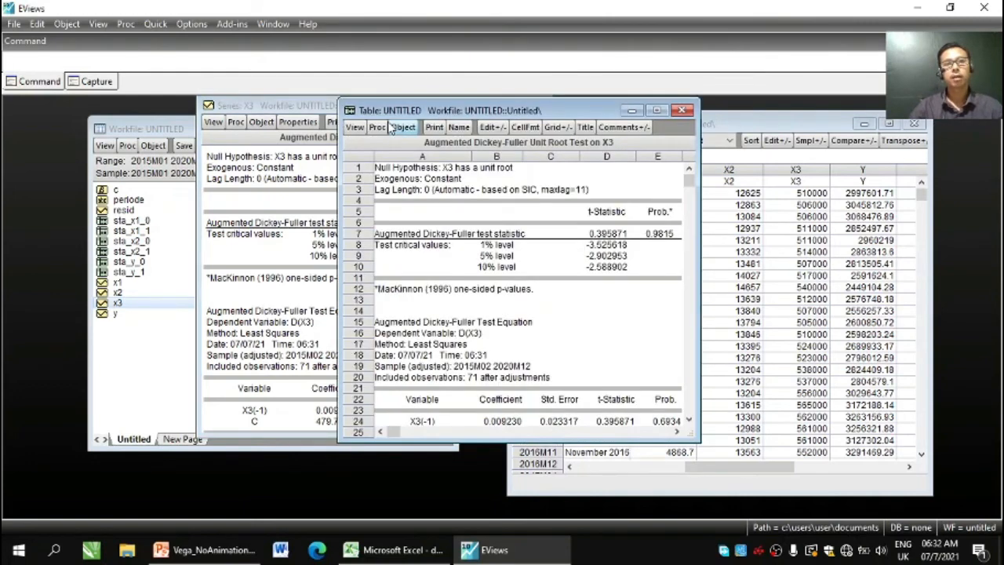
pyautogui.click(458, 128)
pyautogui.write('sta_x3_')
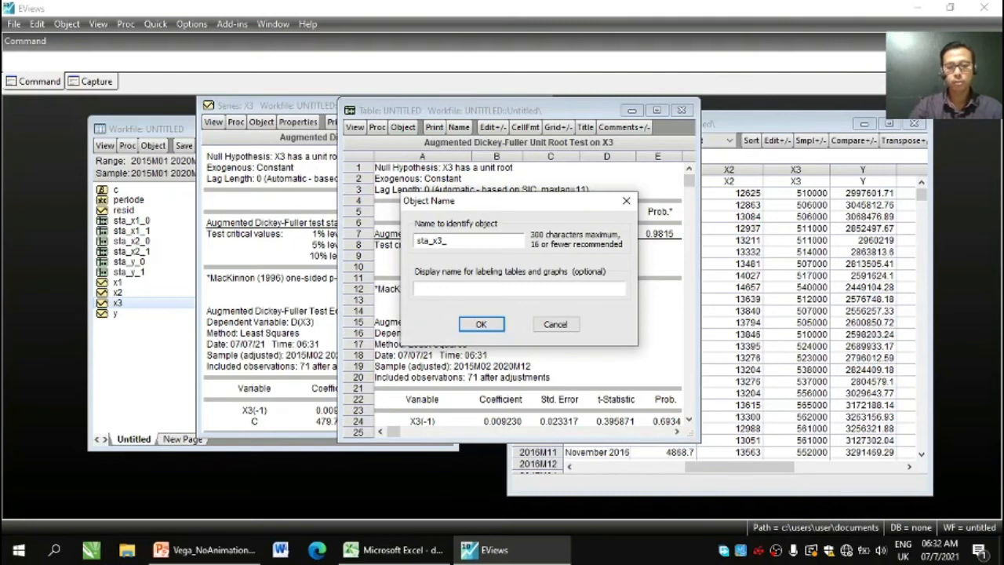
pyautogui.write('0')
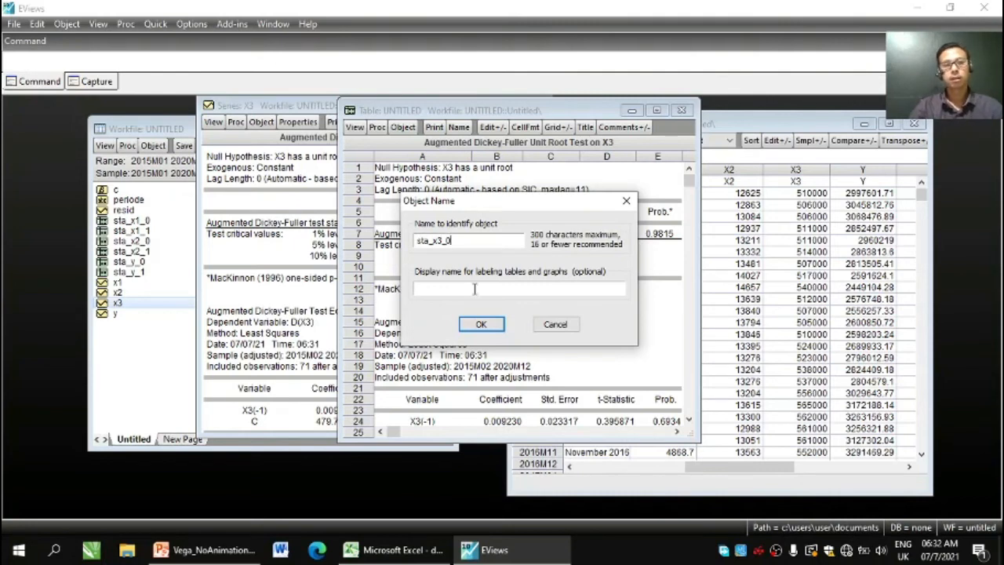
pyautogui.click(475, 328)
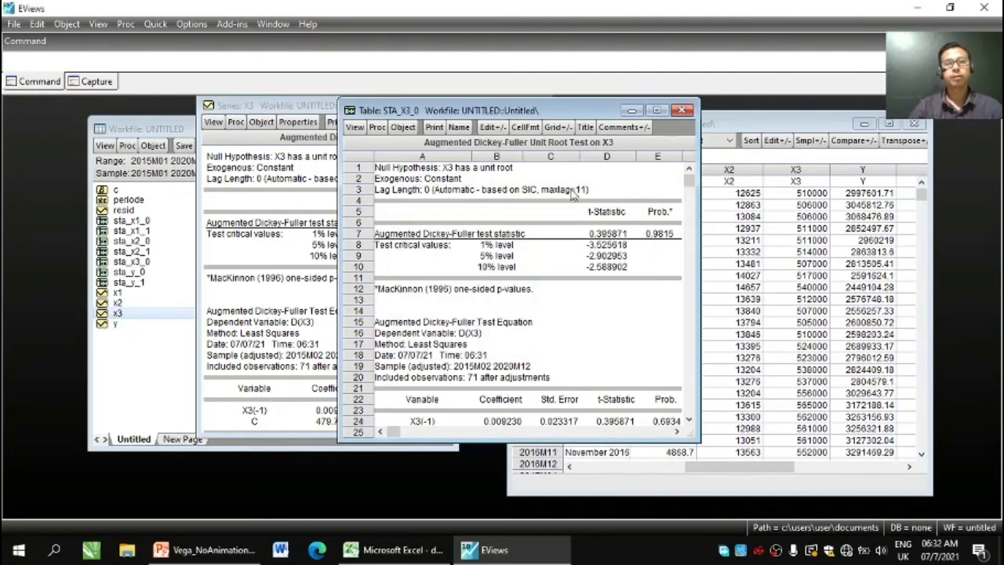
pyautogui.click(682, 111)
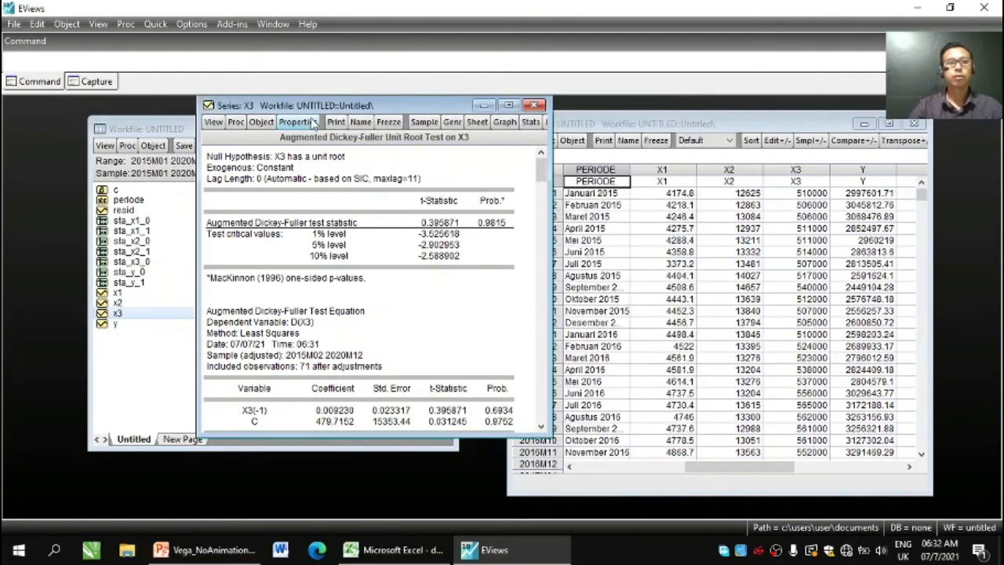
# Step: Run the Augmented Dickey-Fuller unit root test on series X3 in 1st difference with intercept
pyautogui.click(213, 124)
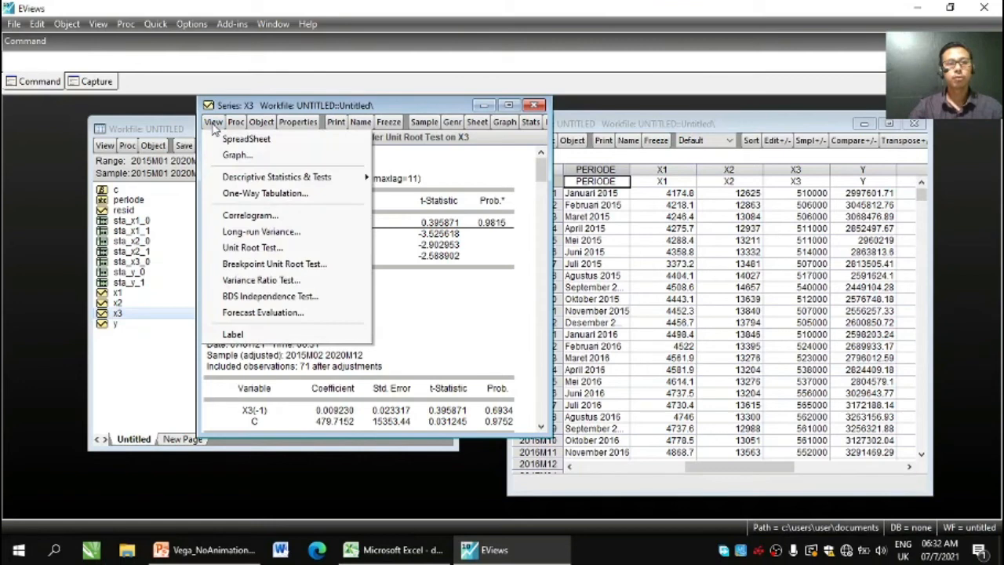
pyautogui.click(224, 249)
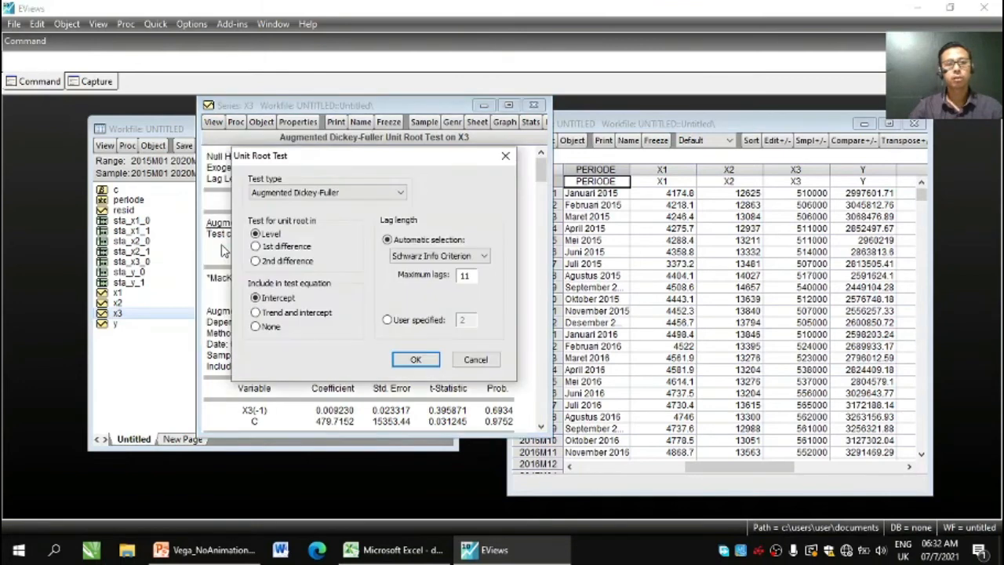
pyautogui.click(272, 249)
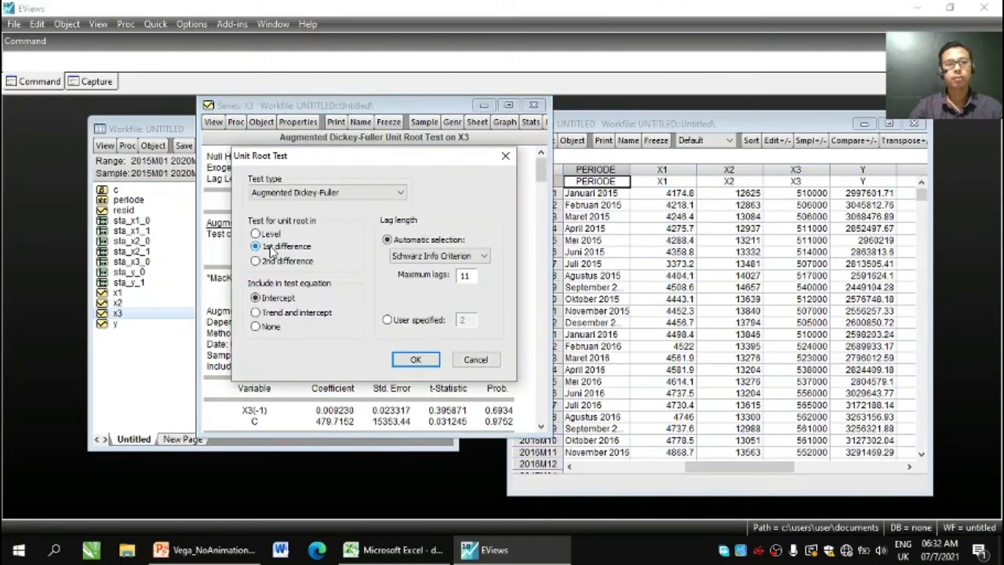
pyautogui.click(415, 361)
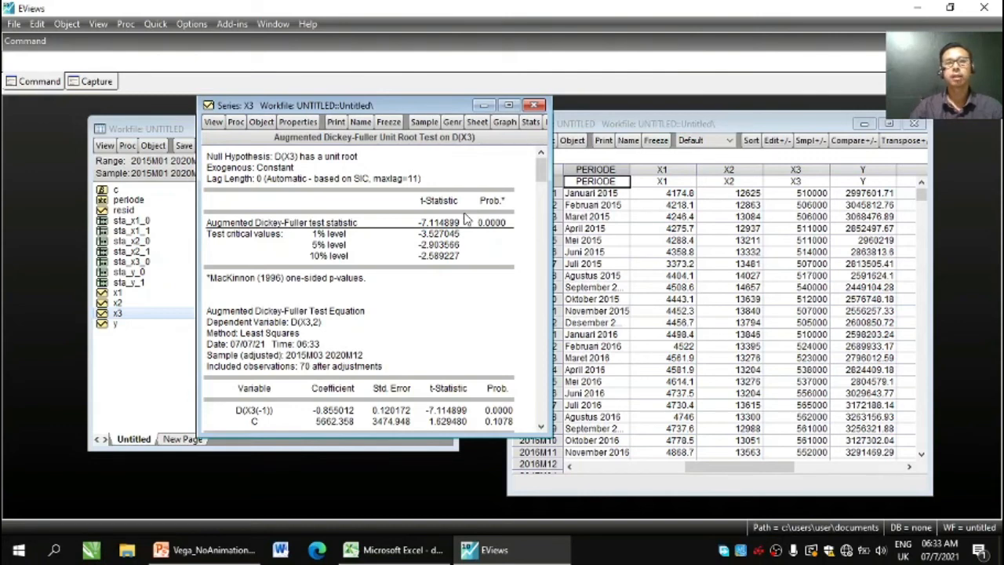
# Step: Freeze the first-difference unit root test output of X3 as a table named sta_x3_1, closing the table and series windows
pyautogui.click(388, 123)
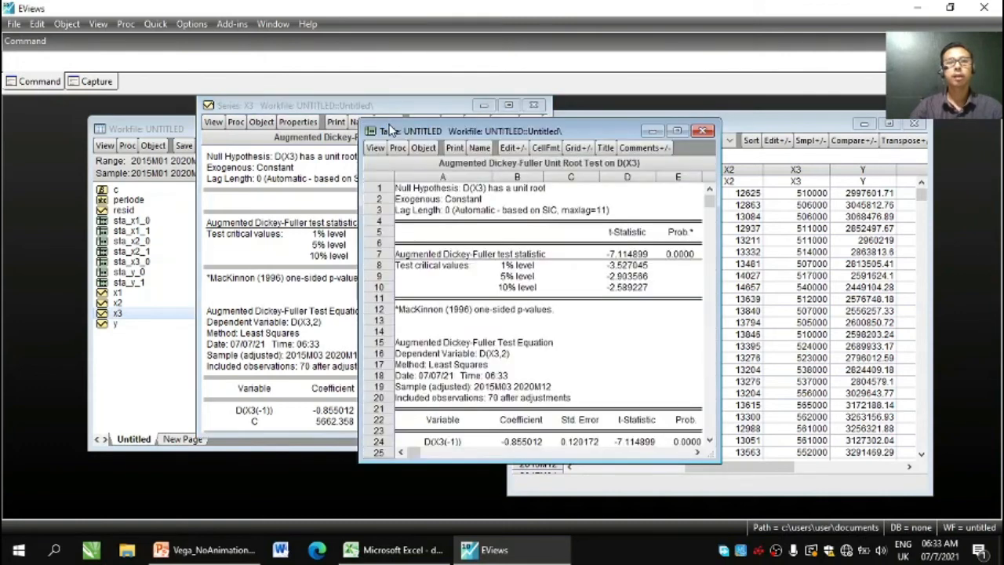
pyautogui.click(480, 148)
pyautogui.write('ata_')
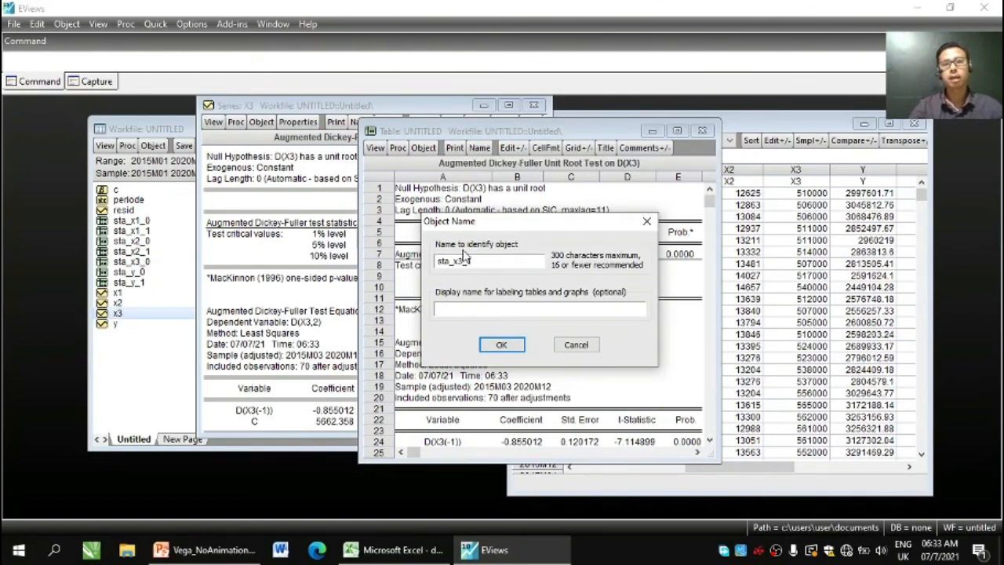
pyautogui.click(493, 349)
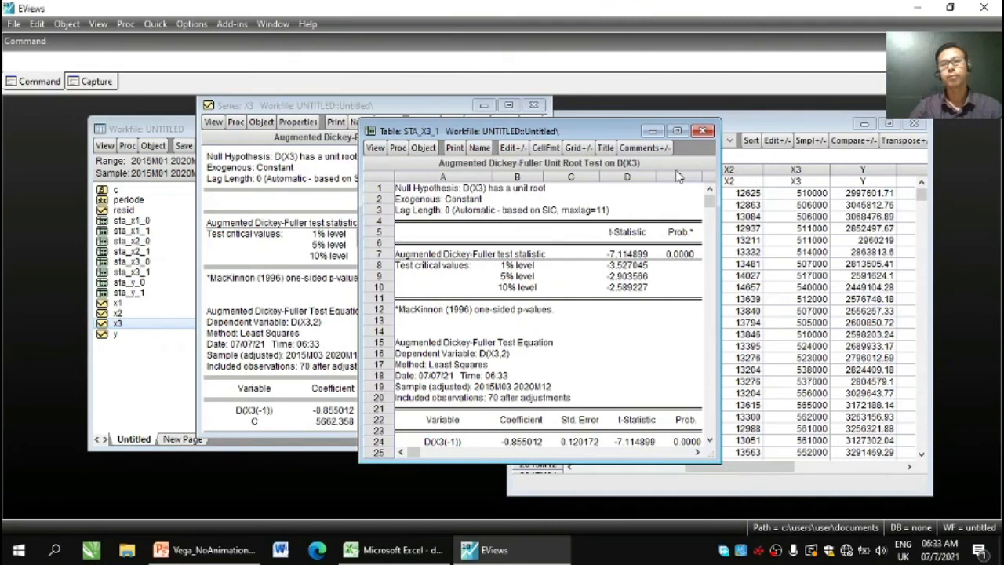
pyautogui.click(703, 131)
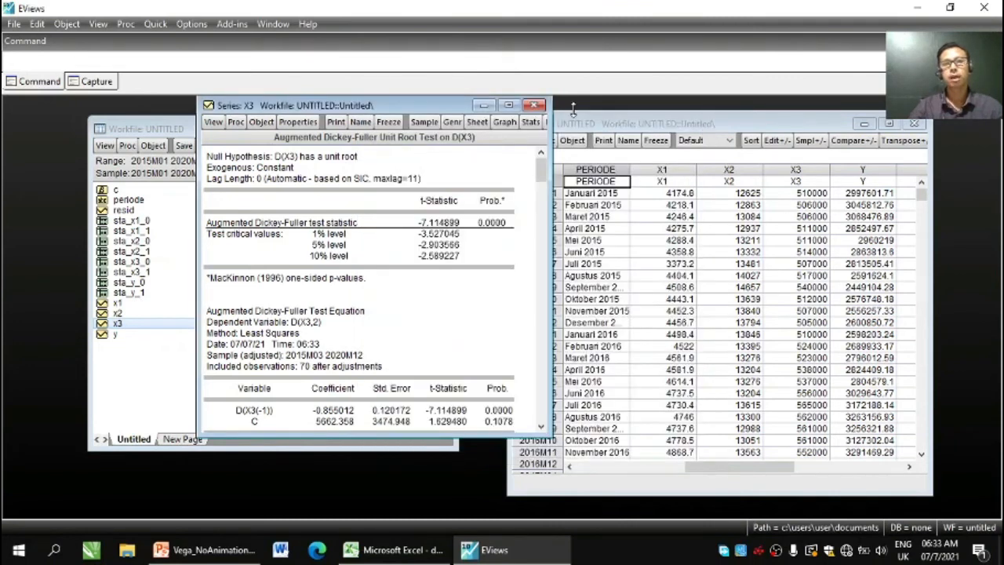
pyautogui.click(534, 105)
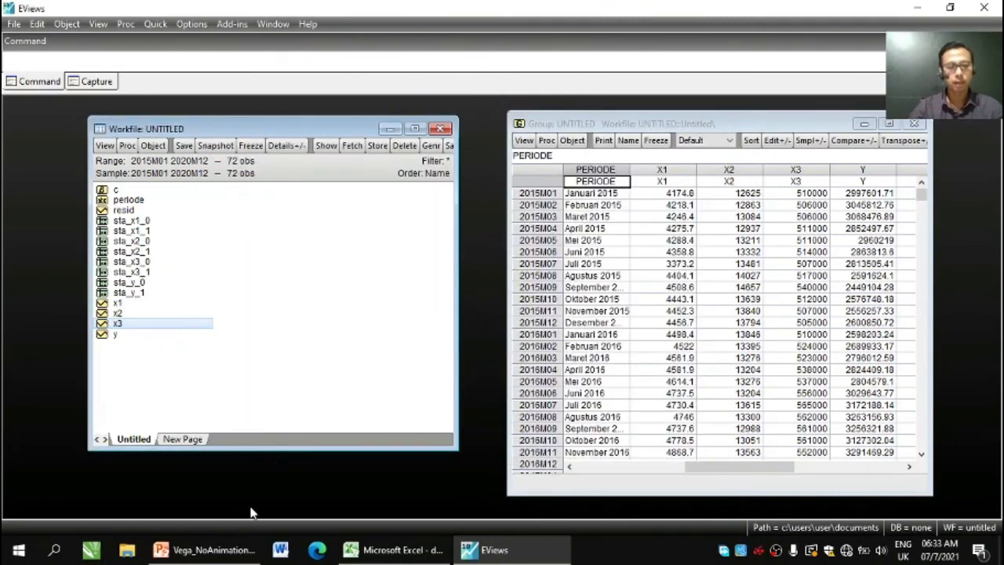
# Step: Switch to the PowerPoint presentation, enter "1st difference" as the Stasioner result for X3 in the slide 6 table, and save the file
pyautogui.click(203, 550)
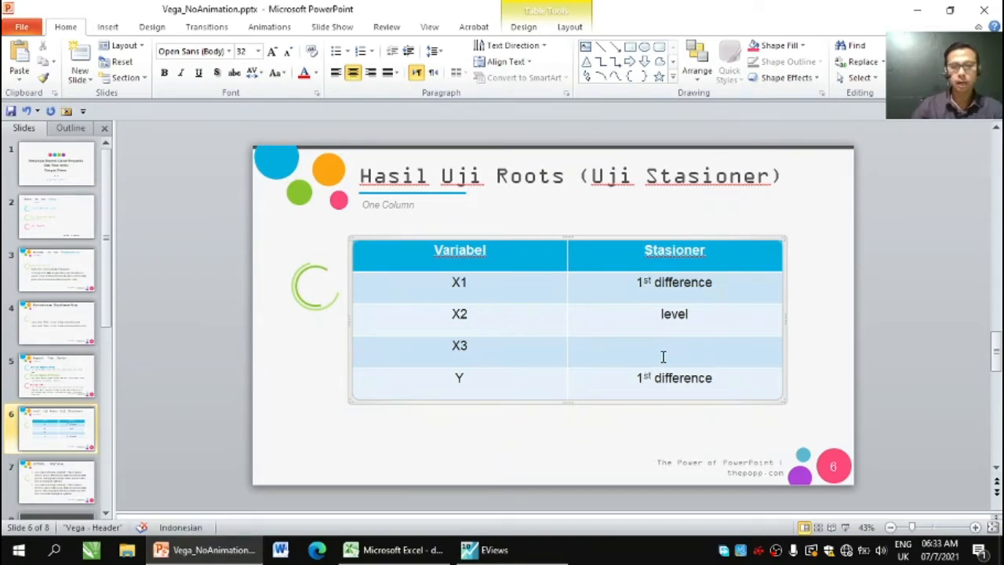
pyautogui.write('1')
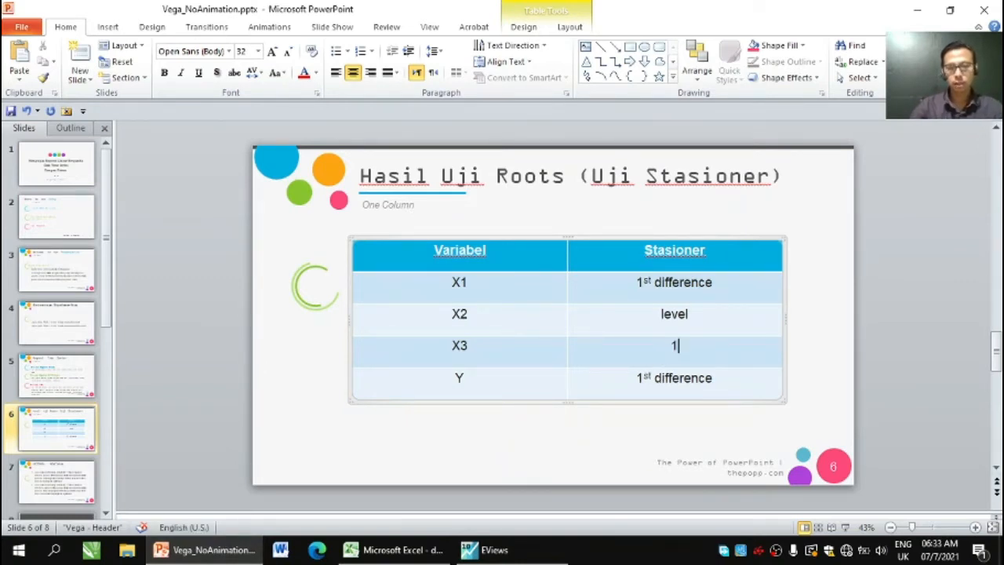
pyautogui.write('st differee')
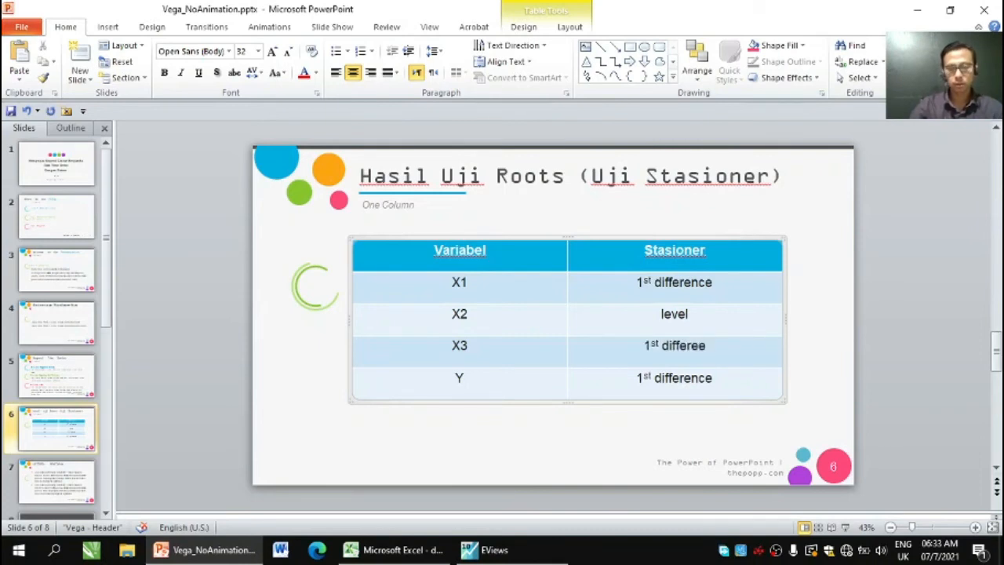
pyautogui.press('BackSpace')
pyautogui.write('b')
pyautogui.press('BackSpace')
pyautogui.write('nce')
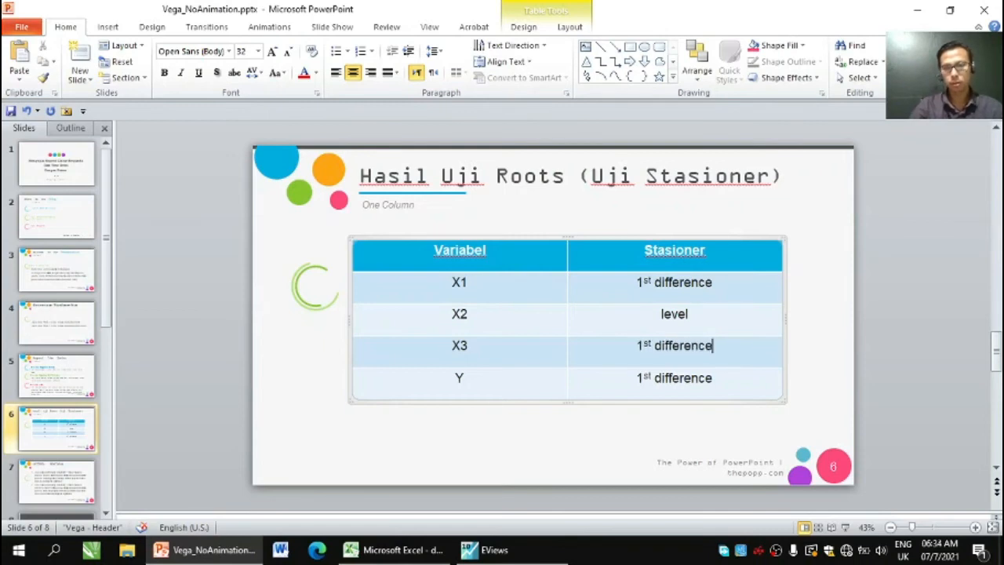
pyautogui.click(881, 329)
pyautogui.hotkey('ctrl', 's')
pyautogui.click(504, 373)
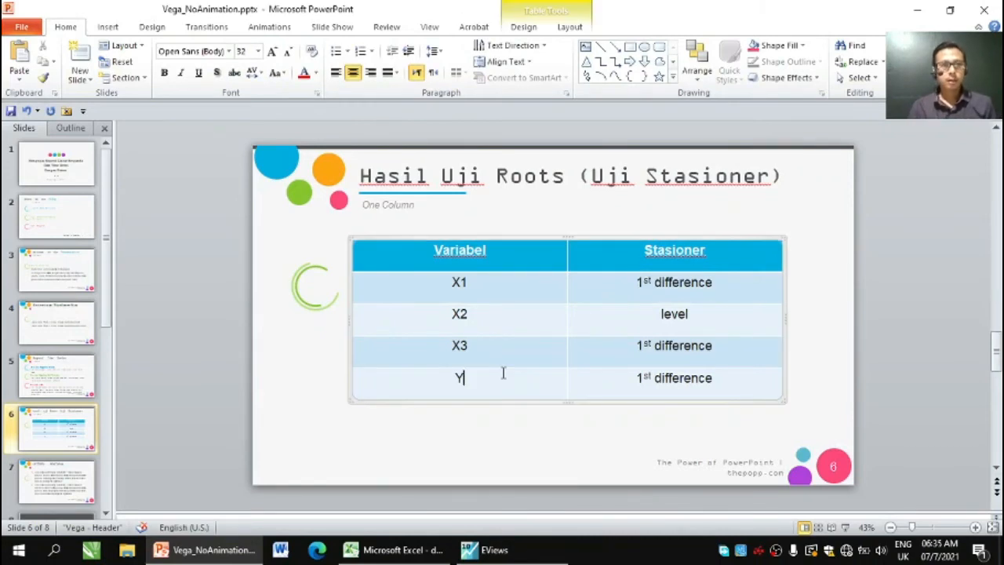